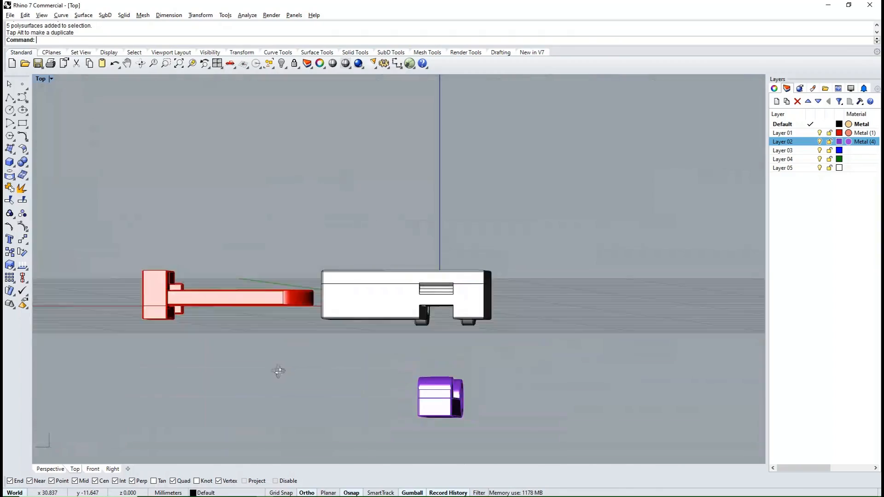
- Undo the last gumball moves so the separated clasp parts go back into place
key("ctrl+z")
key("ctrl+z")
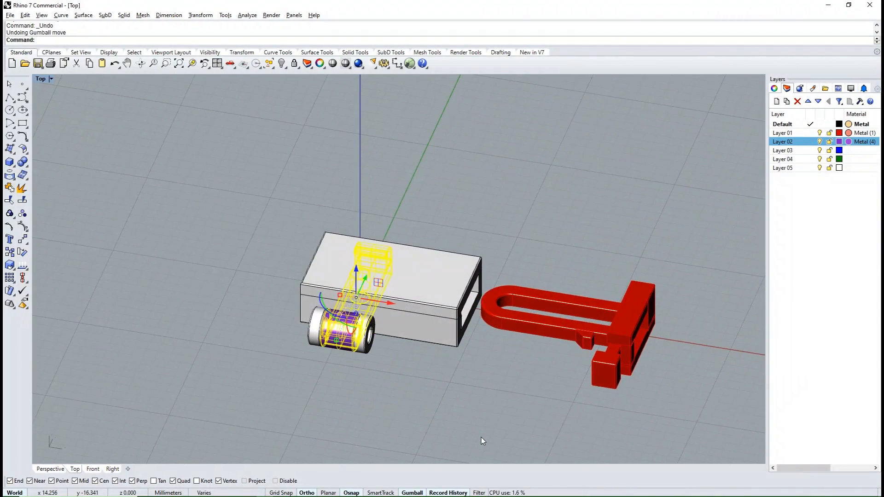
right_click_drag(482, 437, 480, 313)
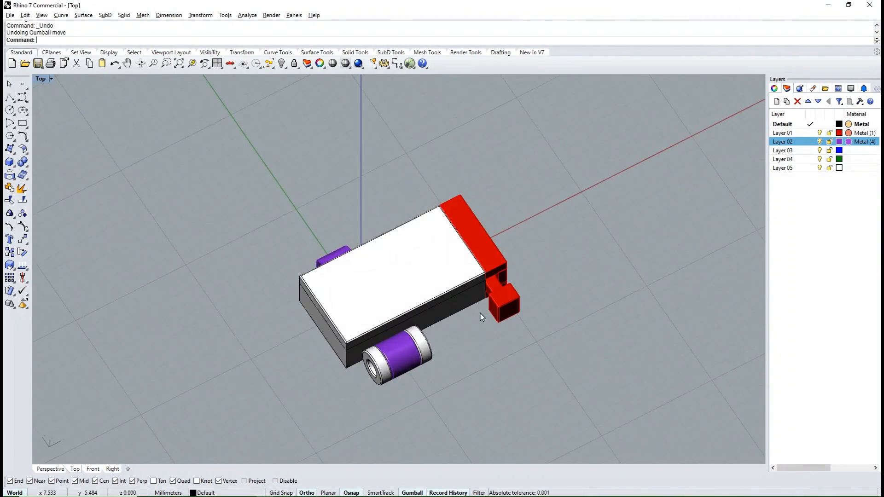
- Remove the clasp's outer box from its group and hide it to examine the inner parts from above
key("ctrl+F1")
scroll(428, 256, "up", 6)
left_click(423, 258)
left_click(572, 308)
left_click(460, 276)
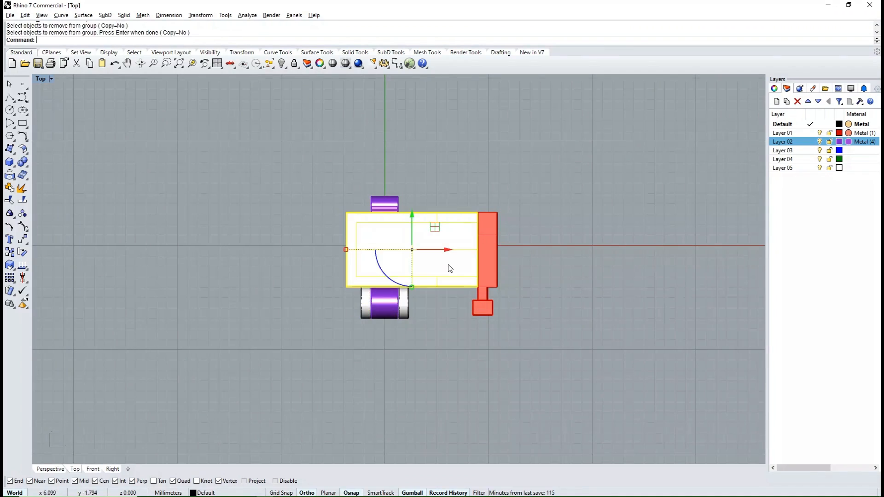
key("ctrl+h")
right_click_drag(452, 264, 416, 256)
scroll(416, 256, "down", 5)
key("ctrl+F1")
scroll(403, 253, "up", 2)
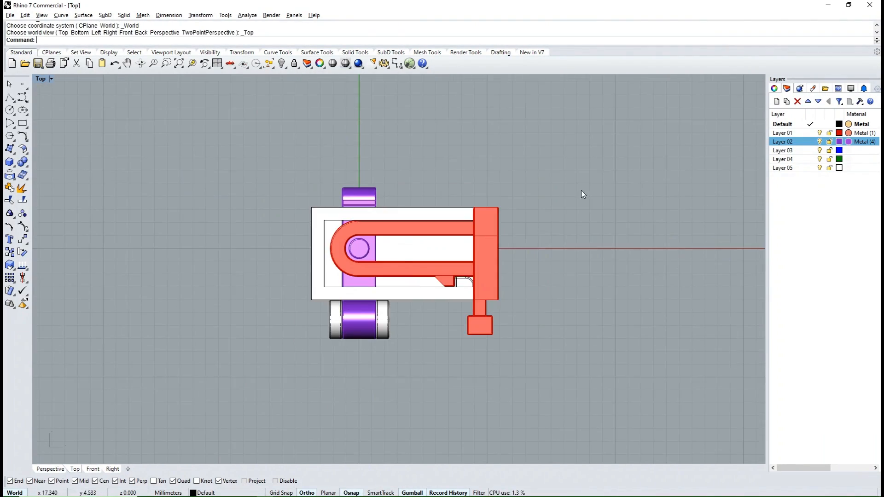
- Clear the model by deleting all visible clasp parts and the hidden box after showing it again
key("ctrl+a")
key("Delete")
type("Show")
key("Return")
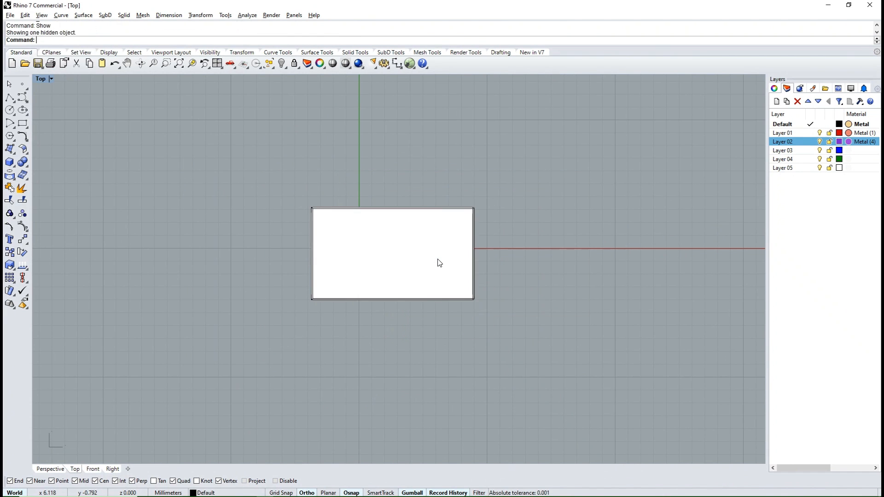
left_click(415, 232)
key("Delete")
- Draw a 10 mm straight polyline from the origin along the positive X axis
scroll(344, 253, "up", 15)
scroll(420, 243, "down", 8)
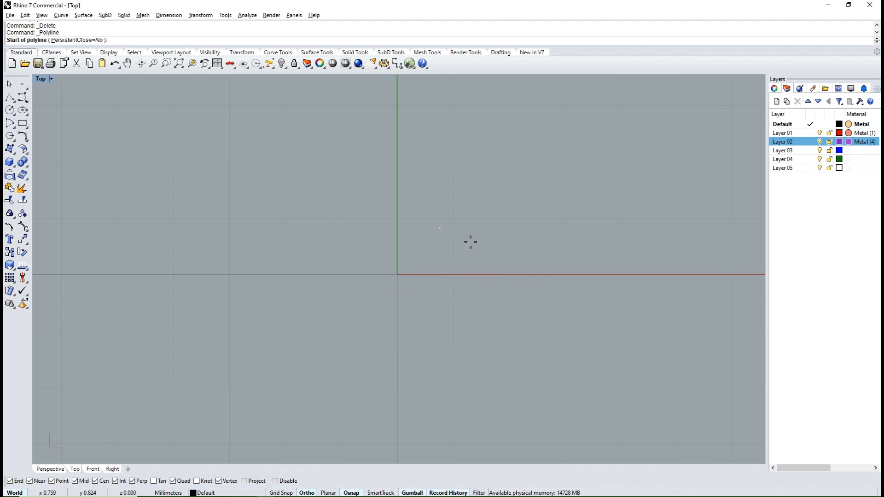
type("0")
key("Return")
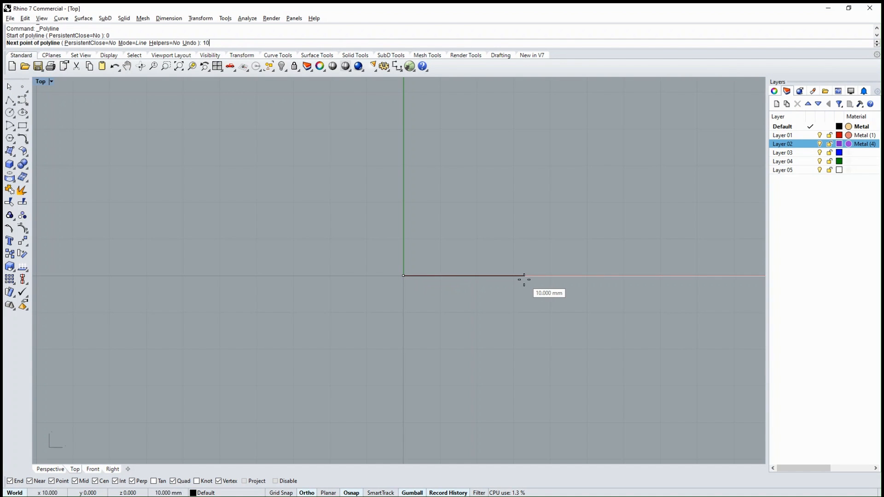
type("10")
key("Return")
key("Return")
- Offset the 10 mm line by 1 mm to both sides
left_click(26, 139)
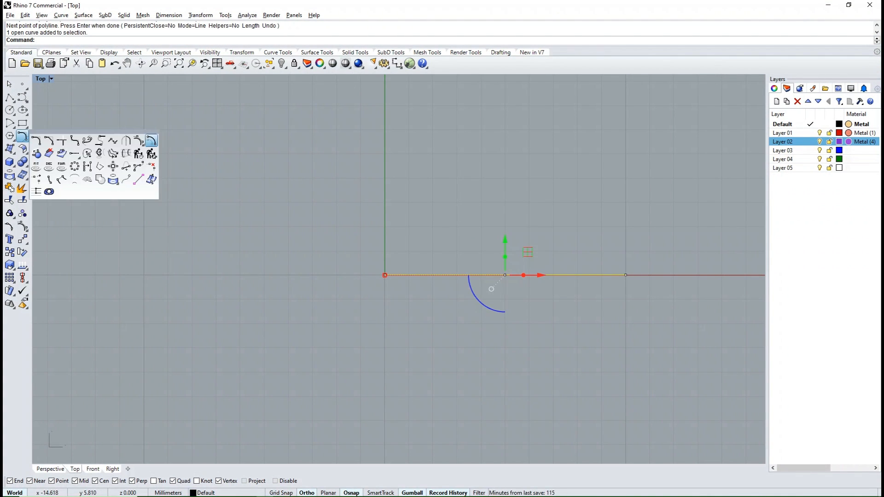
left_click(151, 142)
type("1")
key("Return")
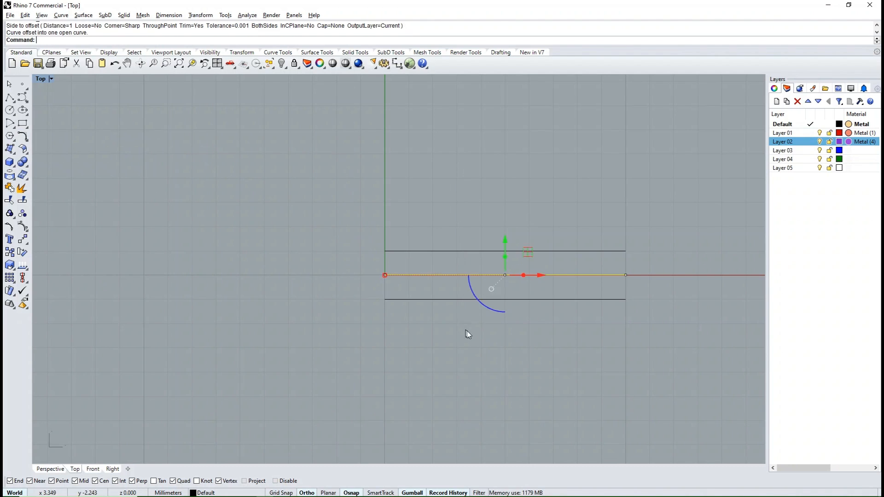
left_click(467, 330)
- Connect the two offset lines near the origin with an arc blend and join them into one open U-shaped curve
left_click(25, 141)
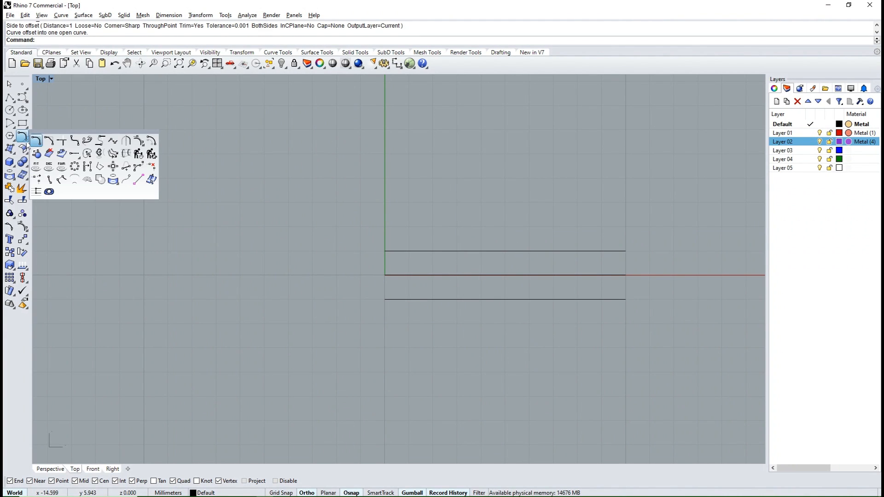
left_click(100, 140)
left_click(397, 300)
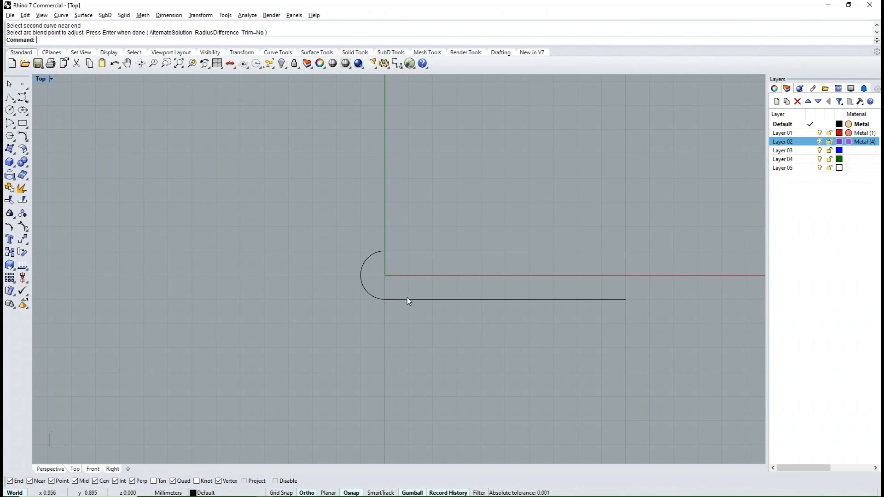
key("ctrl+j")
left_click(457, 234)
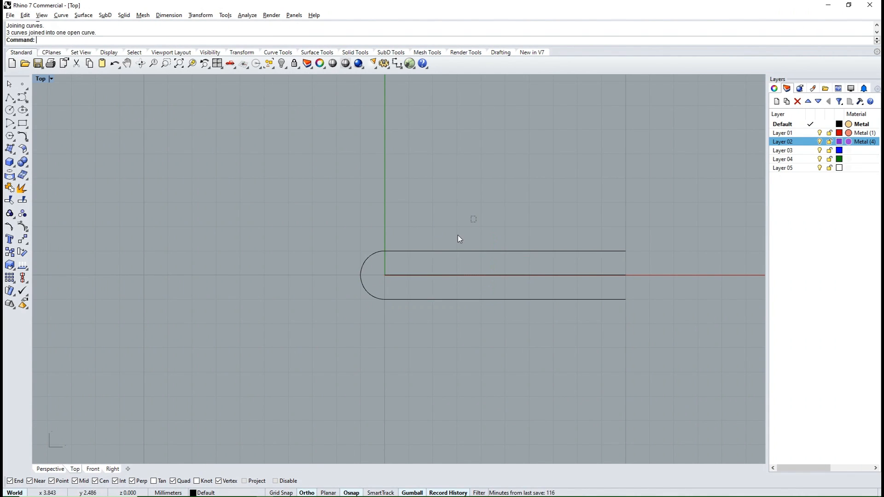
- Offset the joined U-shaped curve outward by 1.2 mm
left_click(452, 251)
left_click(26, 140)
left_click(36, 140)
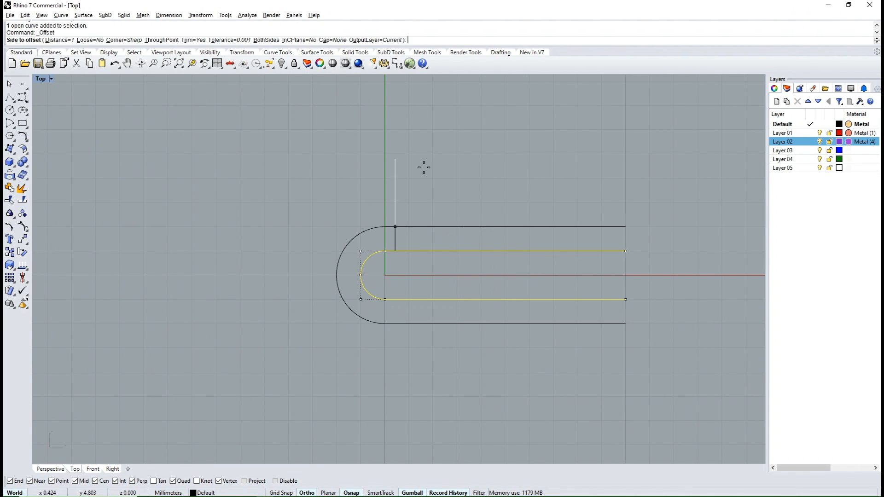
type("1.2")
key("Return")
left_click(489, 186)
left_click(489, 187)
scroll(448, 198, "down", 4)
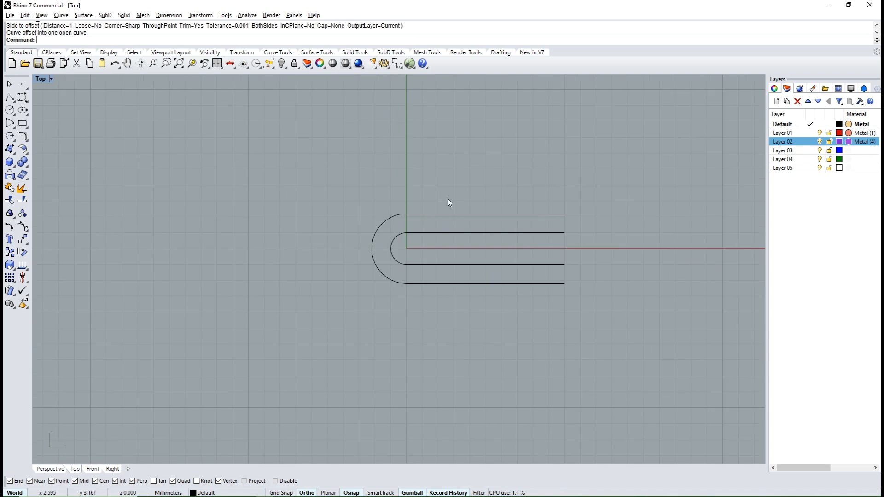
- Draw a straight line across the open ends of the outer U curve, from one endpoint to the other
scroll(456, 210, "up", 4)
left_click(9, 97)
left_click(609, 200)
left_click(610, 307)
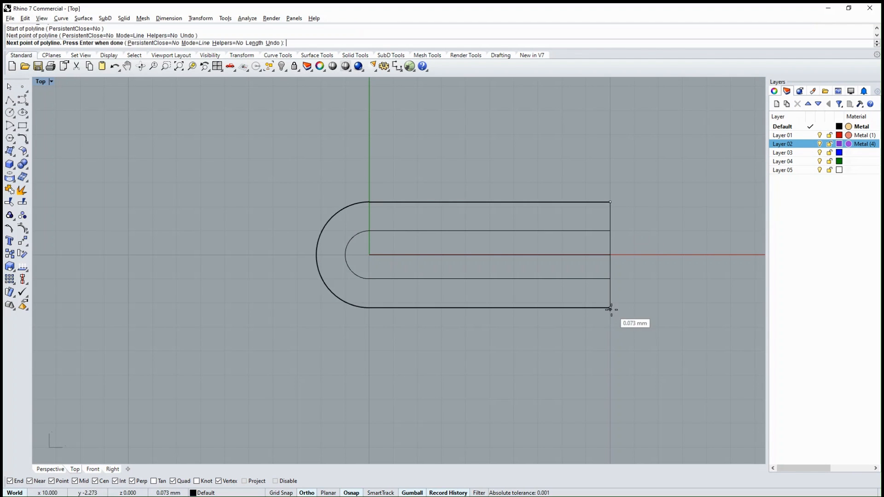
key("Return")
- Trim away the centre line and the closing segment between the inner arms, and join the rest into one closed U profile
mouse_move(655, 178)
left_mouse_down()
mouse_move(614, 234)
mouse_move(592, 299)
left_mouse_up()
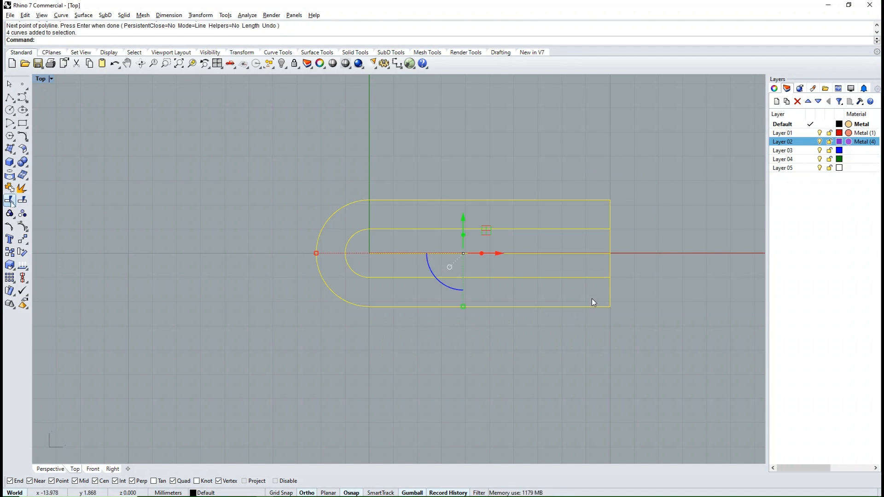
key("ctrl+t")
left_click_drag(585, 255, 579, 257)
key("Return")
key("ctrl+j")
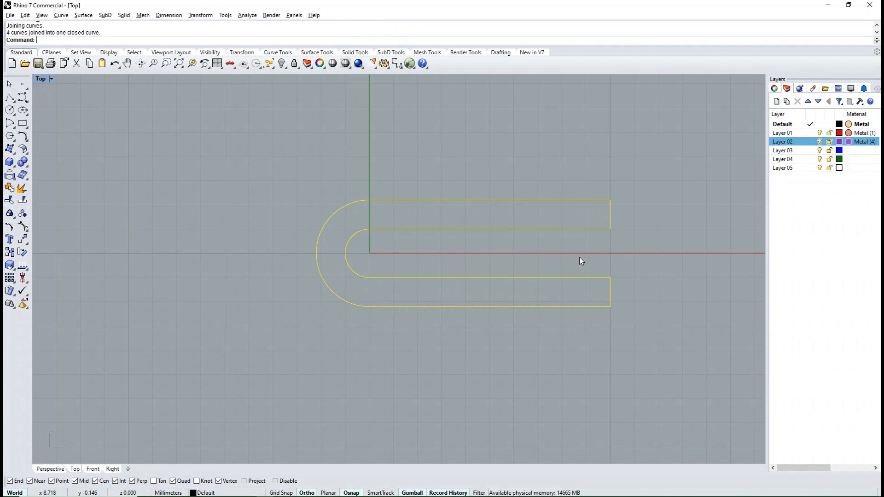
left_click(529, 241)
scroll(516, 237, "up", 2)
scroll(438, 244, "down", 2)
left_click(436, 278)
left_click(592, 268)
right_click_drag(593, 267, 548, 213, "ctrl+shift")
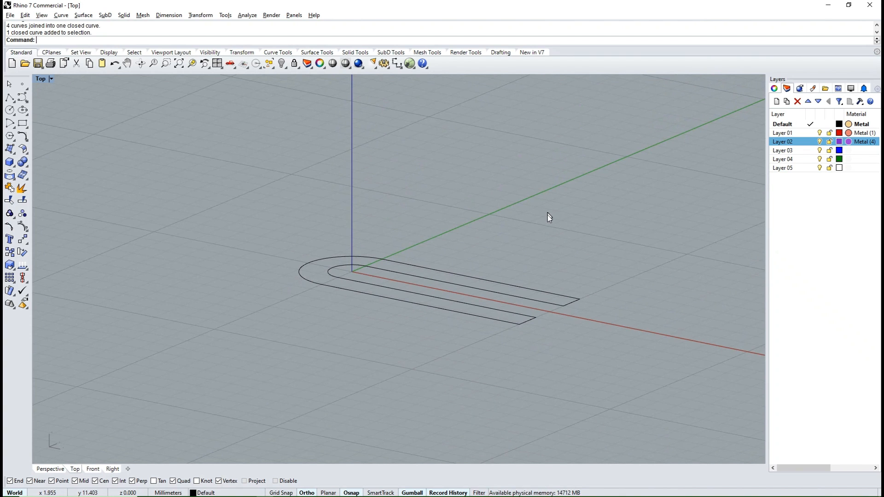
key("ctrl+F1")
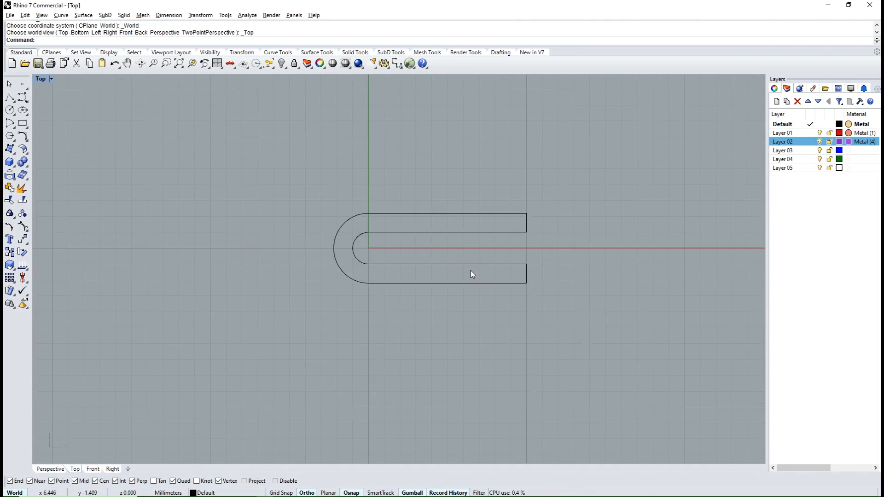
- Extrude the closed U profile upward as a solid in the perspective view, with extrusion to both sides turned off
left_click(473, 282)
right_click_drag(493, 357, 395, 362, "ctrl+shift")
key("ctrl+F4")
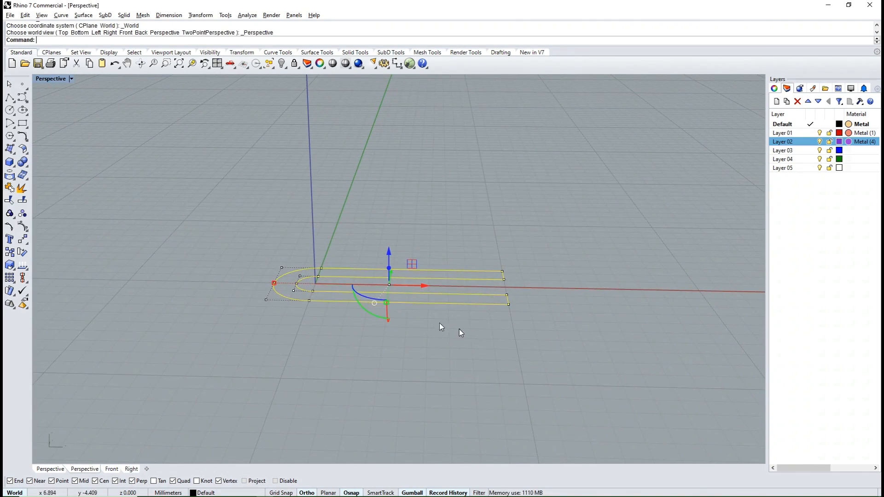
left_click(22, 175)
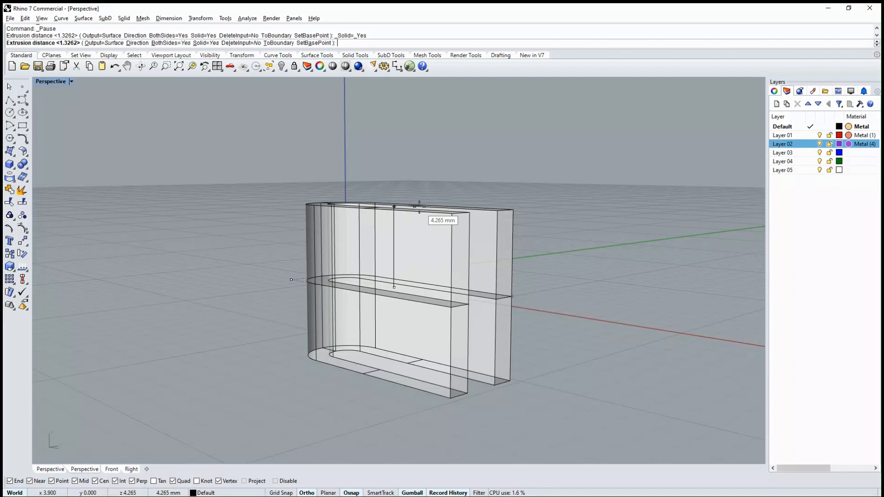
type("b")
key("Return")
type("1")
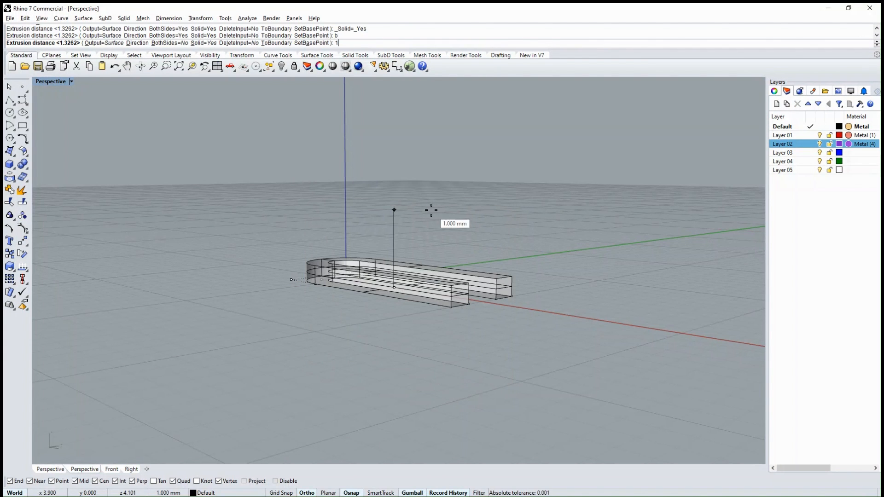
type(".")
key("Return")
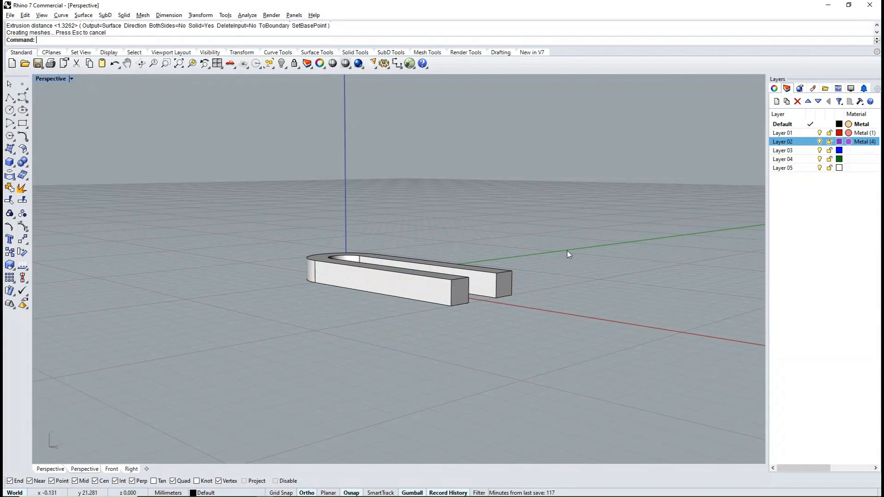
- Delete the U profile curve left beneath the extruded solid
mouse_move(569, 253)
right_mouse_down()
mouse_move(479, 233)
mouse_move(416, 330)
mouse_move(332, 322)
mouse_move(490, 310)
mouse_move(470, 325)
right_mouse_up()
left_click(416, 331)
key("Delete")
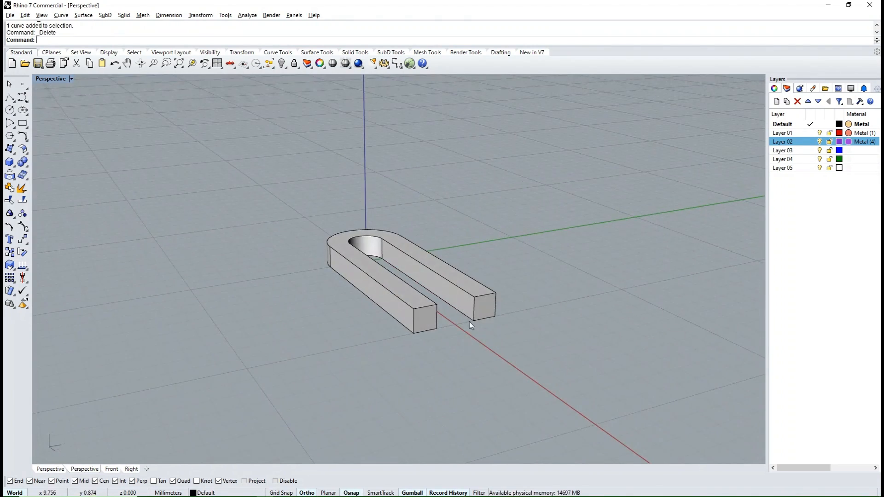
- Draw a line along the bottom of the arms' open ends, from one outer corner to the other
left_click(10, 98)
scroll(483, 352, "up", 3)
left_click(307, 311)
left_click(483, 279)
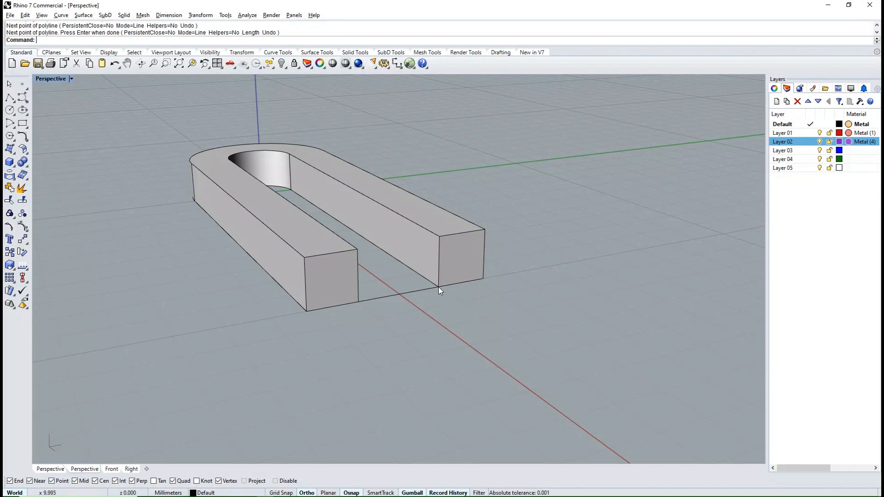
key("Return")
- Extend both ends of the line outward past the arms, moving the negative Y endpoint by 1.8 mm
left_click(484, 278)
right_click_drag(490, 297, 540, 318)
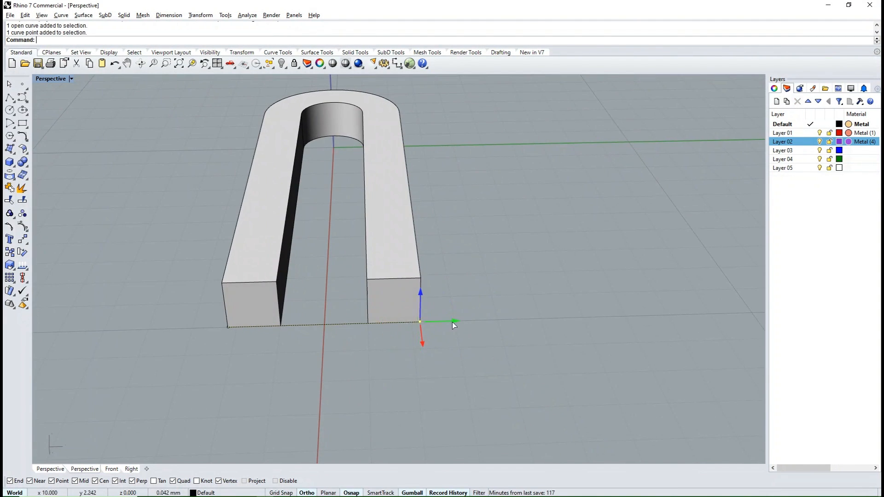
left_click_drag(452, 321, 485, 325)
left_click(220, 324)
right_click_drag(233, 341, 302, 338)
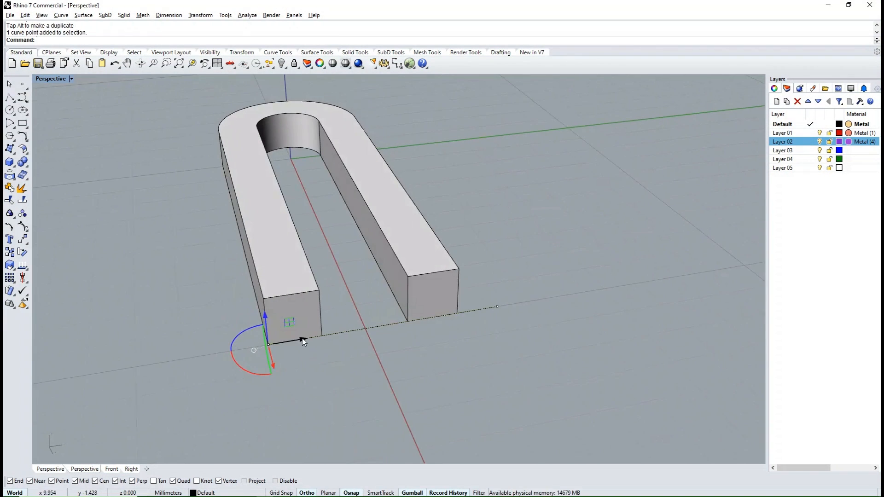
left_click_drag(302, 338, 268, 352)
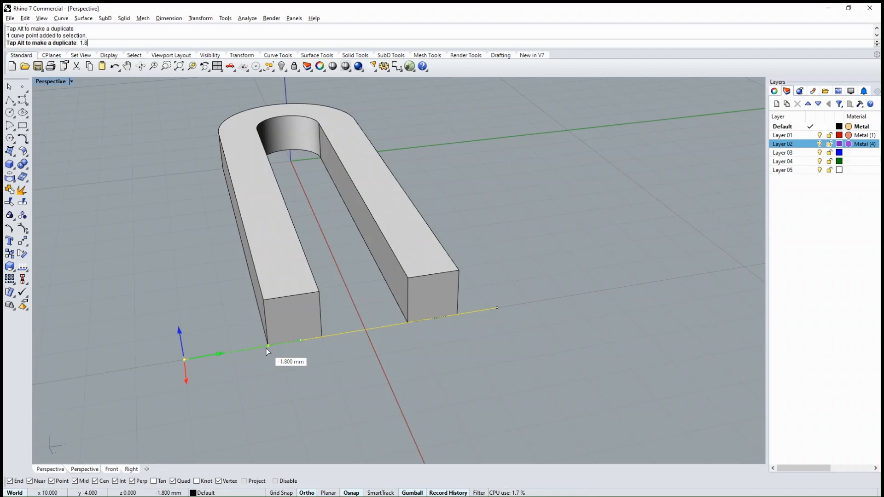
key("Return")
- Move the extended line slightly down, just below the bottom edges of the arms
left_click(360, 366)
right_click_drag(360, 365, 407, 307)
left_click(327, 285)
left_click_drag(466, 232, 465, 238)
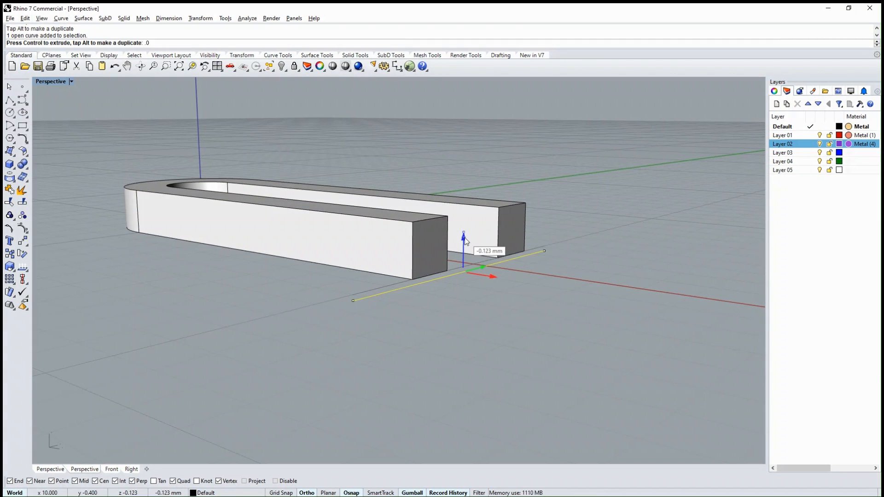
key("Return")
right_click_drag(509, 333, 357, 324)
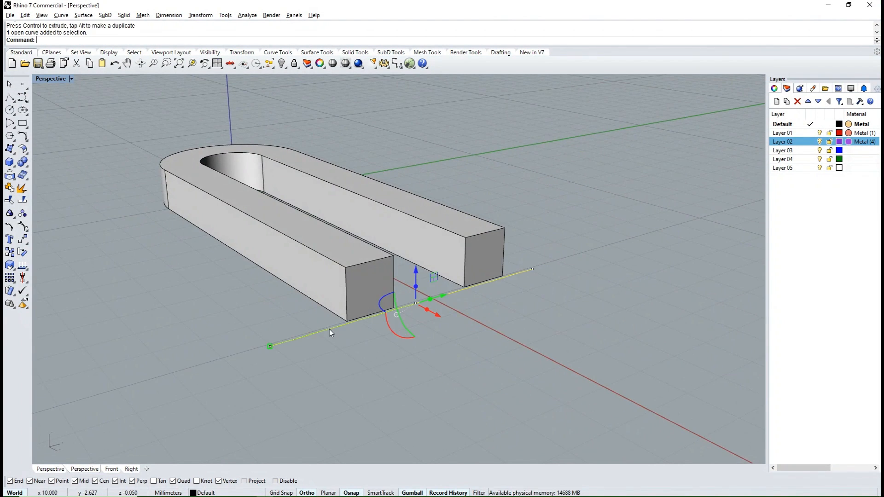
- Duplicate the line 1.2 mm upward and raise the copy by another 0.05 mm
right_click_drag(341, 361, 413, 339)
right_click_drag(527, 258, 512, 268)
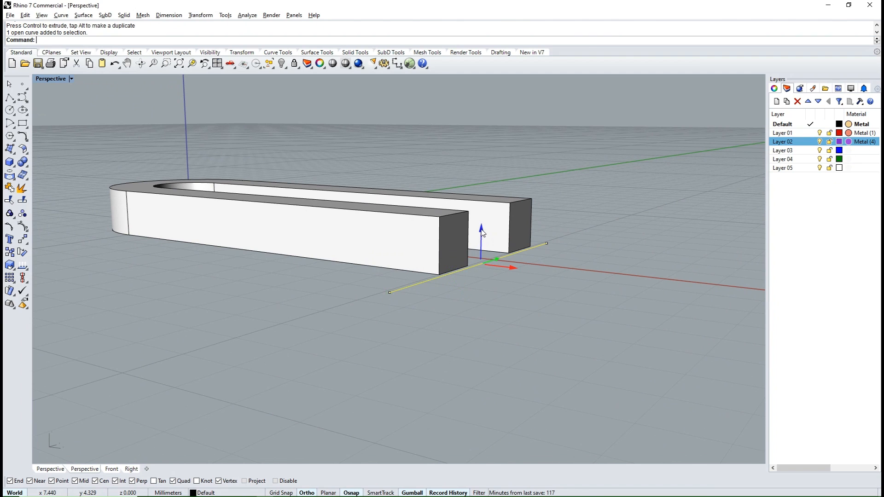
left_click(481, 233)
type("1.2")
key("Return")
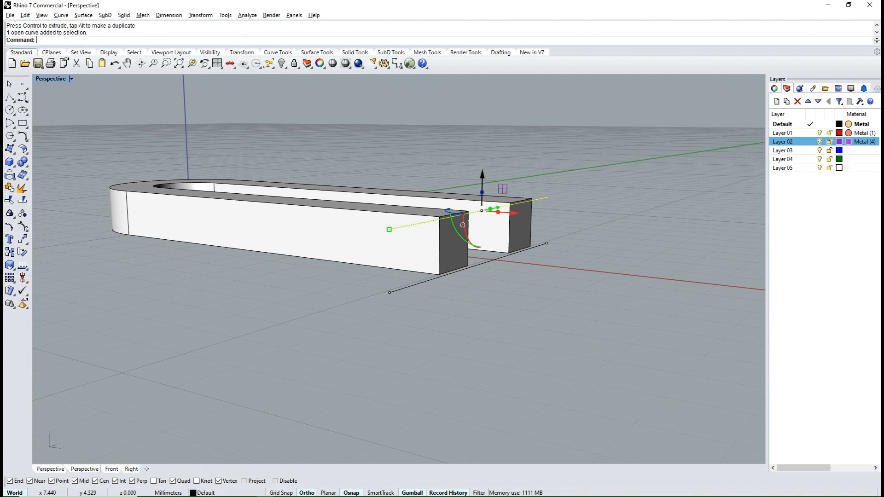
left_click_drag(481, 186, 482, 172)
type(".05")
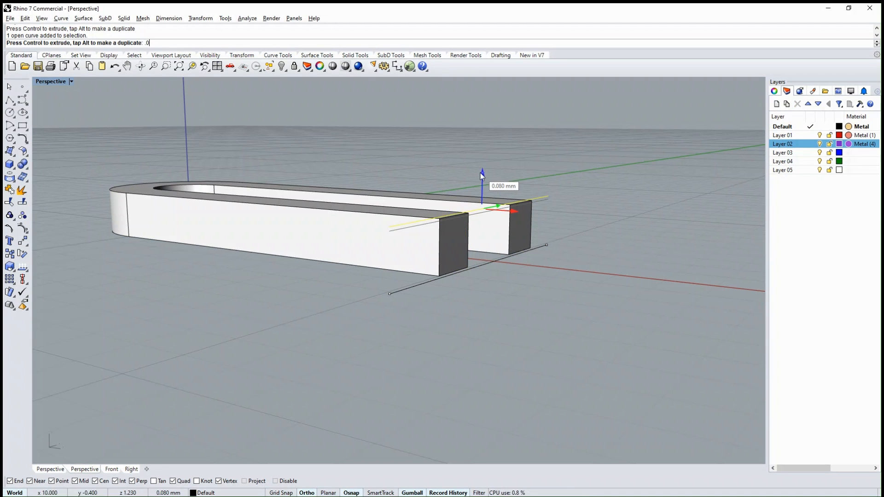
key("Return")
- Raise the upper copy of the line well above the top faces of the U-shaped solid
right_click_drag(547, 277, 513, 165)
scroll(474, 222, "up", 3)
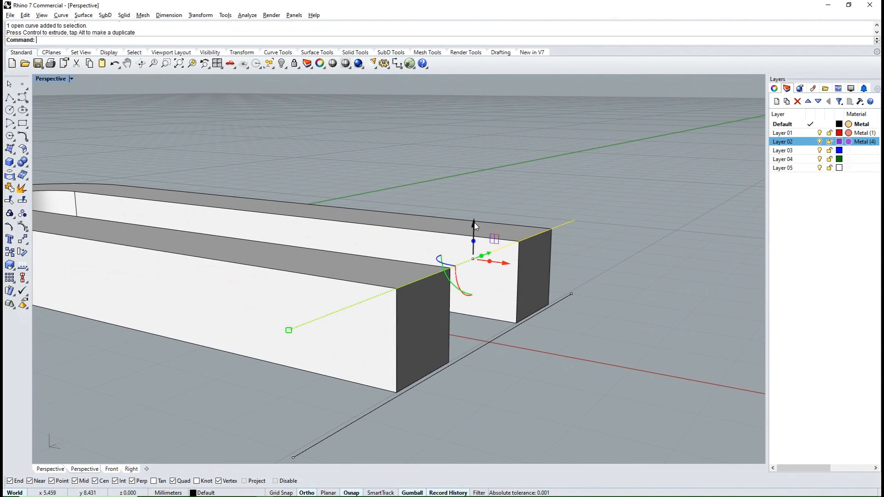
scroll(484, 235, "down", 8)
right_click_drag(470, 295, 446, 273)
scroll(449, 221, "up", 5)
left_click(456, 213)
key("Return")
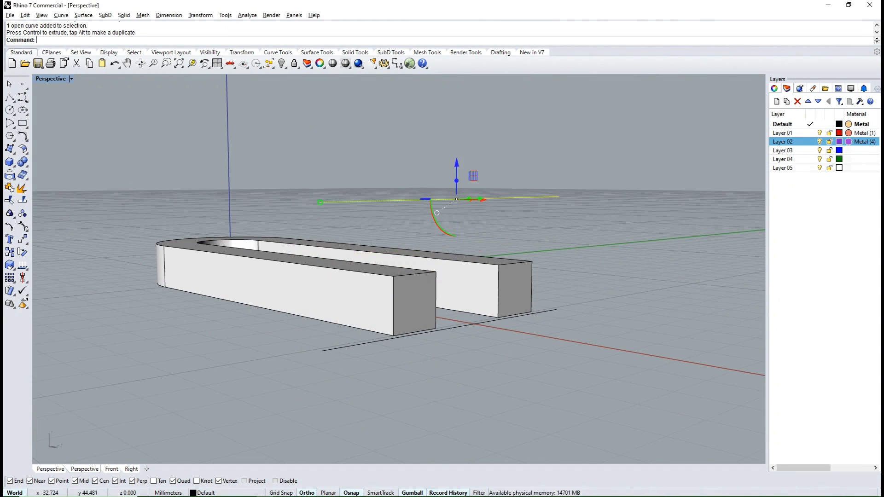
scroll(460, 213, "down", 7)
key("Escape")
right_click_drag(461, 221, 375, 288)
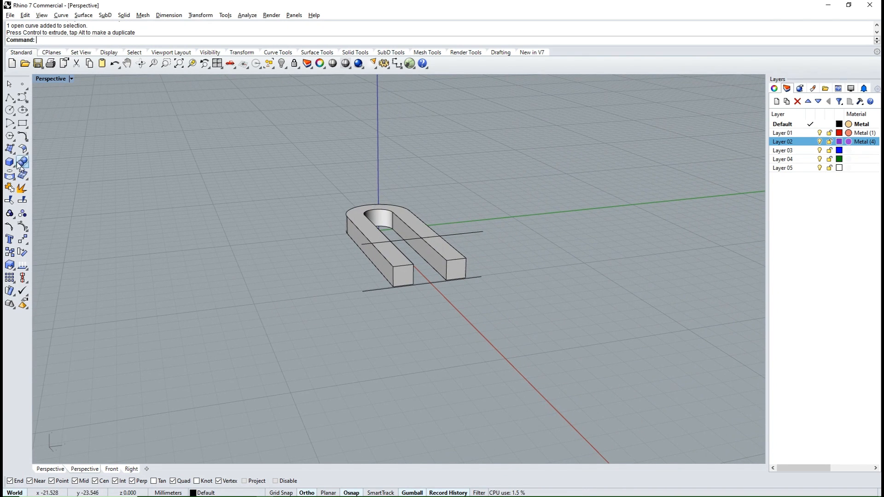
- Create a box from the guide lines that encloses the U-shaped tongue, with its front face flush with the arm ends
left_click(14, 167)
left_click(24, 184)
left_click(482, 231)
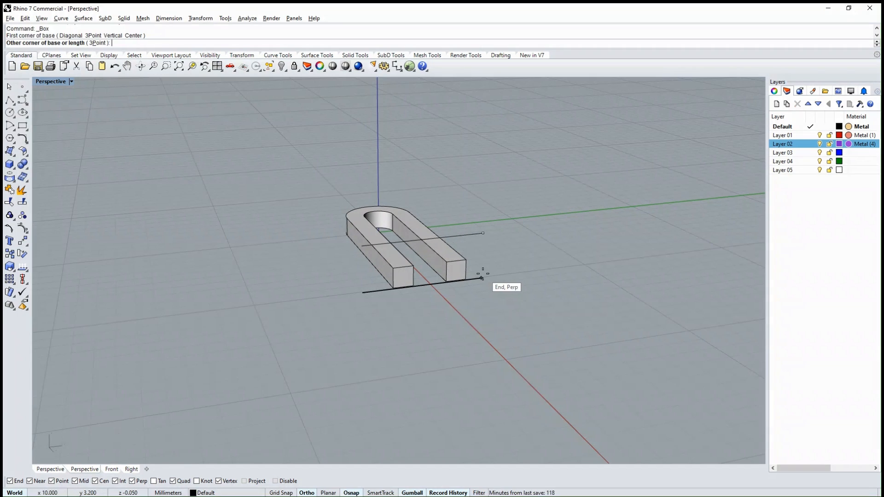
right_click_drag(485, 277, 368, 320)
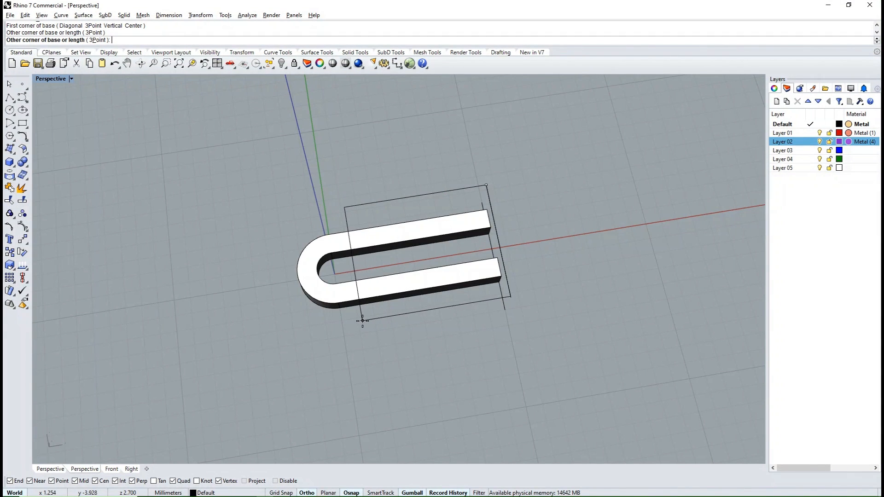
right_click_drag(303, 328, 286, 343)
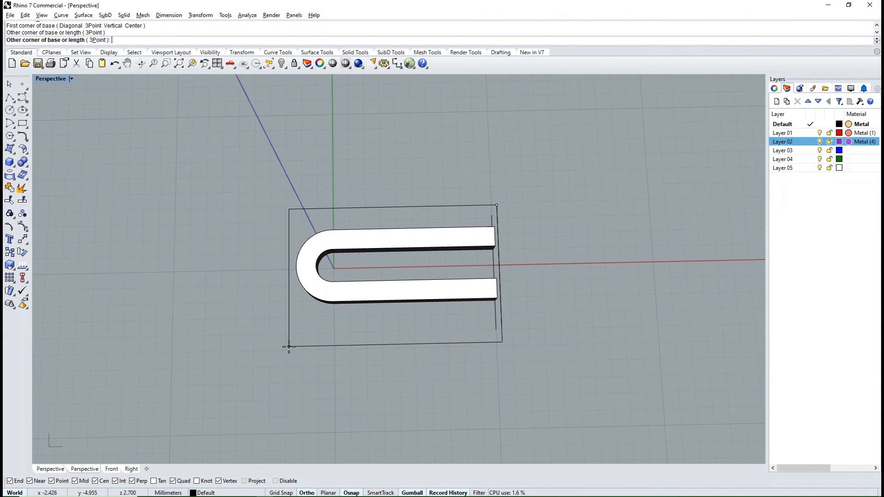
key("Return")
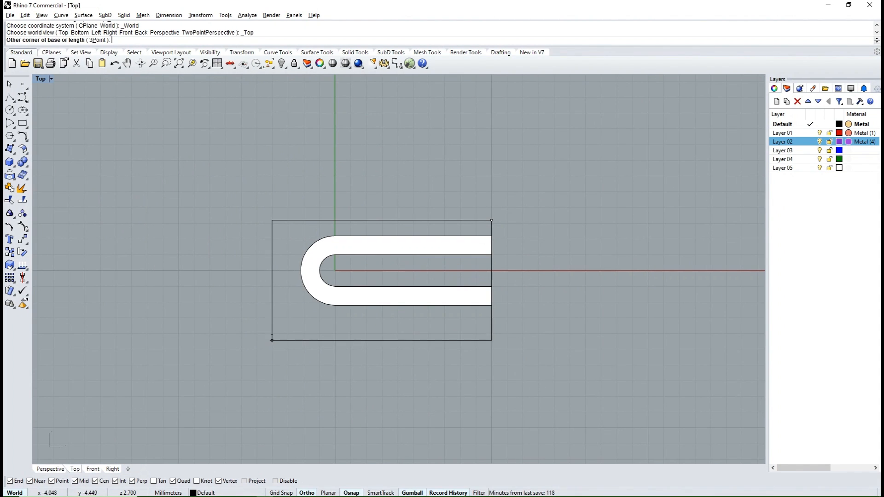
left_click(279, 325)
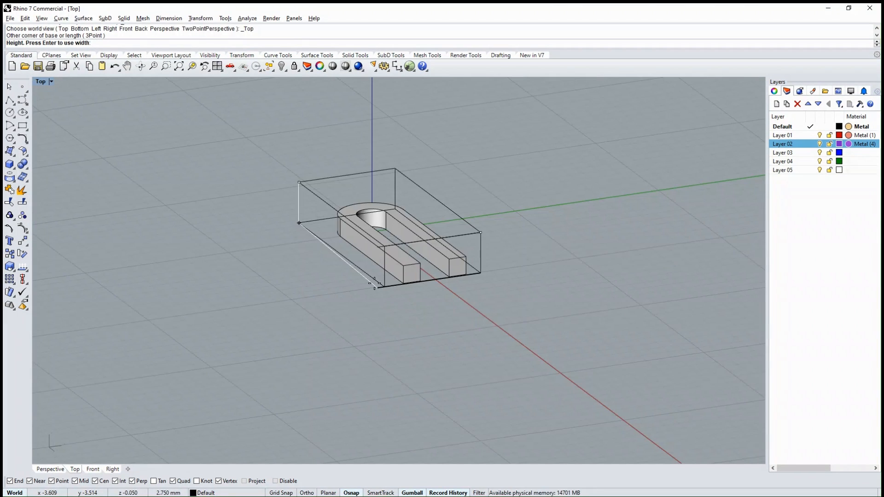
left_click(377, 312)
scroll(374, 258, "up", 4)
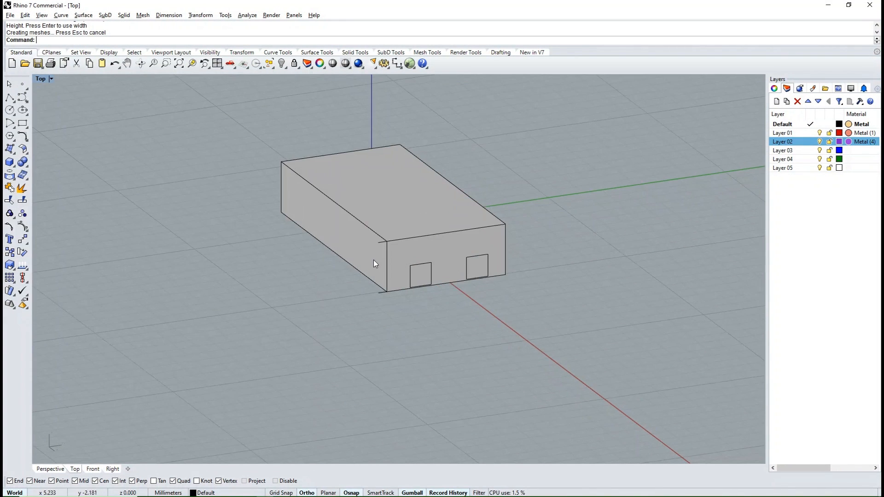
- Move the box's negative Y side face outward to the ends of the guide lines
left_click(349, 209, "ctrl+shift")
left_click_drag(331, 204, 316, 206)
left_click_drag(300, 275, 368, 224)
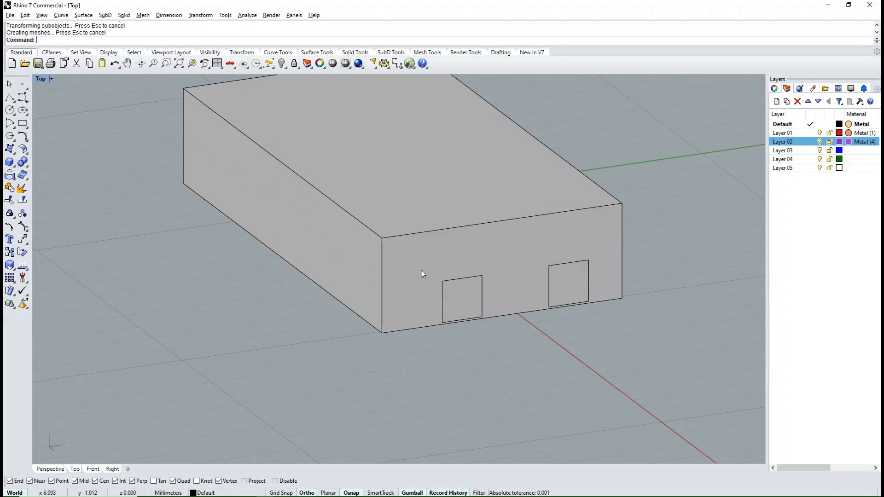
scroll(400, 261, "down", 6)
right_click_drag(438, 302, 465, 221)
scroll(474, 191, "up", 7)
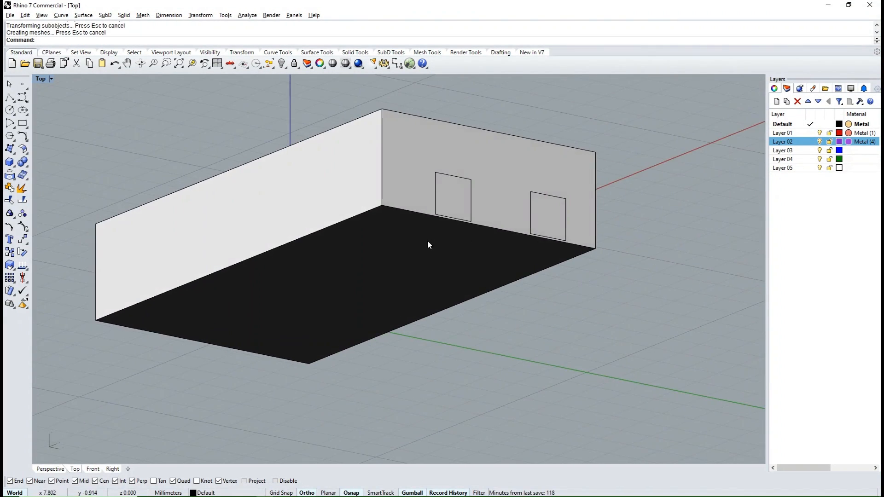
- Lower the box's bottom face below the lower guide line to leave wall thickness under the tongue
left_click(427, 241, "ctrl+shift")
right_click_drag(424, 243, 414, 264)
left_click_drag(351, 245, 351, 281)
scroll(393, 200, "down", 2)
scroll(393, 198, "down", 2)
left_click(550, 256)
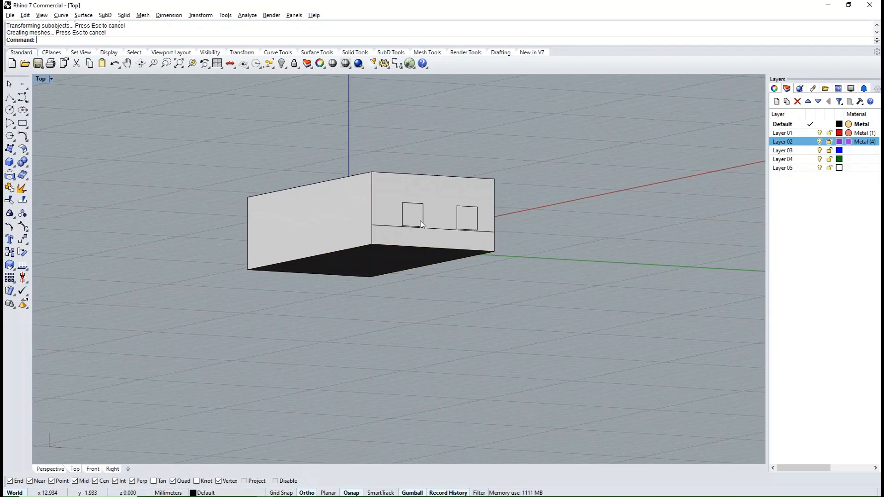
- Delete the guide lines at the front of the box
right_click_drag(550, 257, 386, 294)
right_click_drag(538, 318, 465, 285)
left_click(426, 283)
key("Delete")
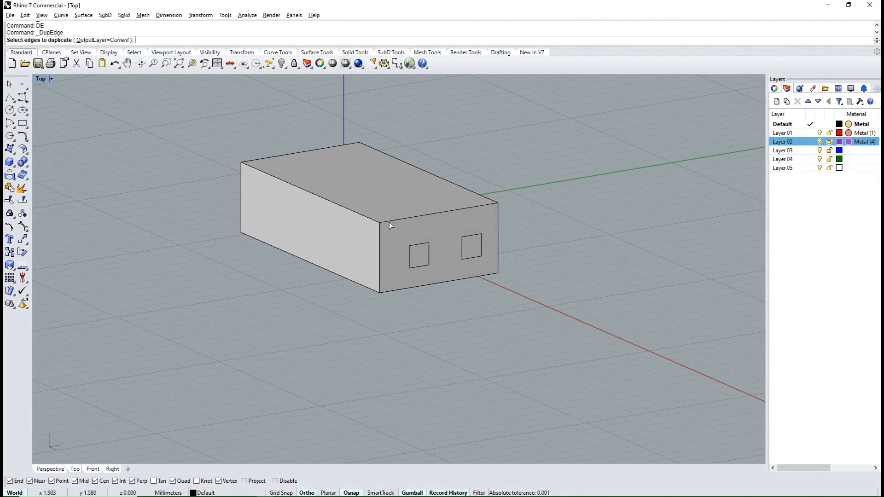
- Duplicate the edges of the box's front face and offset the outline inward by 1.2 mm
left_click(26, 140)
left_click(152, 141)
left_click(429, 243)
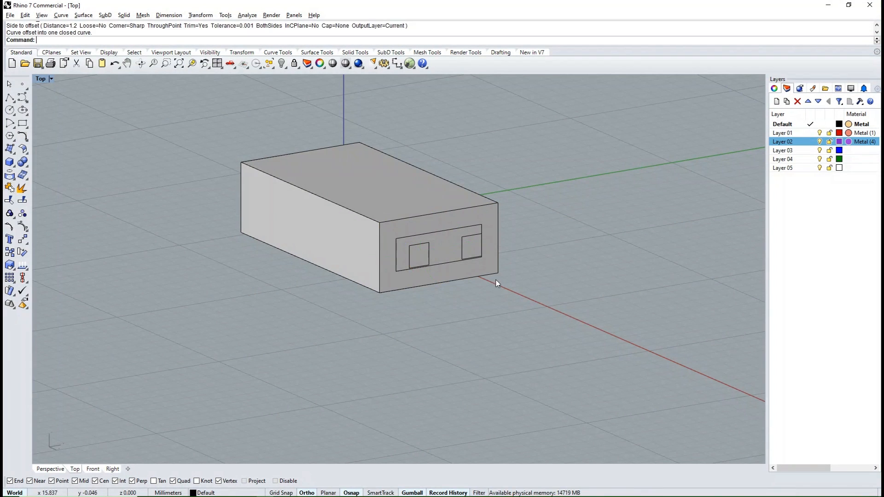
scroll(478, 252, "up", 6)
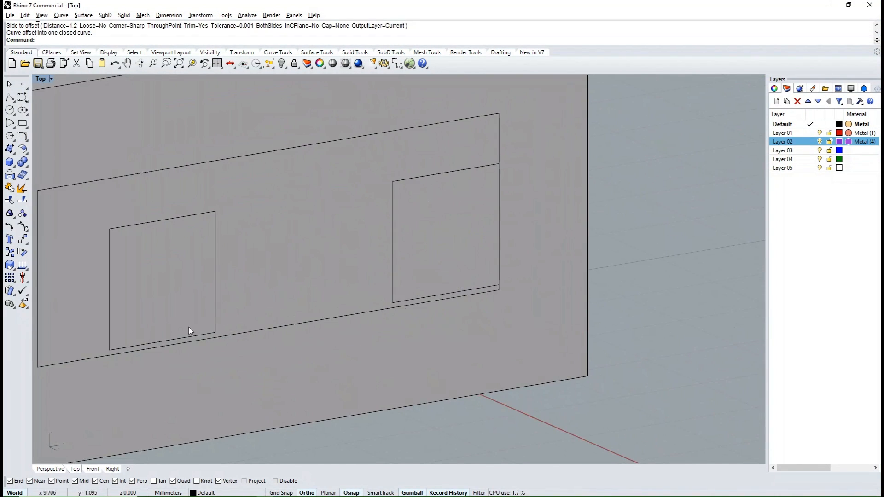
scroll(313, 198, "down", 5)
- Extrude the offset rectangle in both directions as an open surface reaching the rear end of the box
left_click(299, 183)
left_click(333, 208)
scroll(341, 216, "down", 6)
right_click_drag(343, 258, 441, 290)
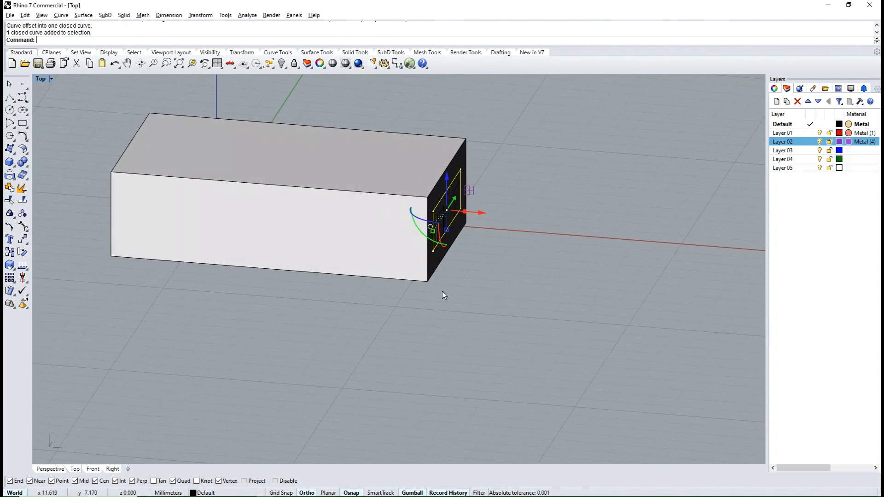
scroll(442, 295, "down", 2)
type("ext")
key("Return")
left_click(178, 203)
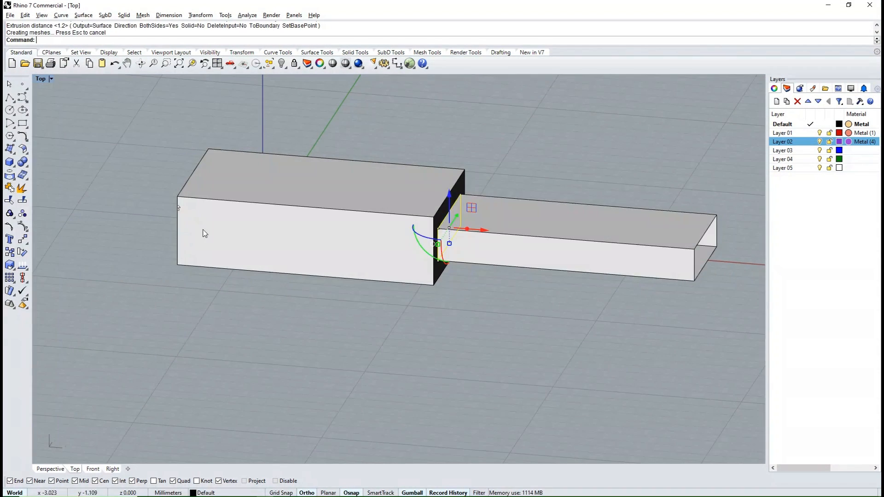
right_click_drag(205, 233, 272, 242)
scroll(250, 259, "up", 8)
left_click(257, 261)
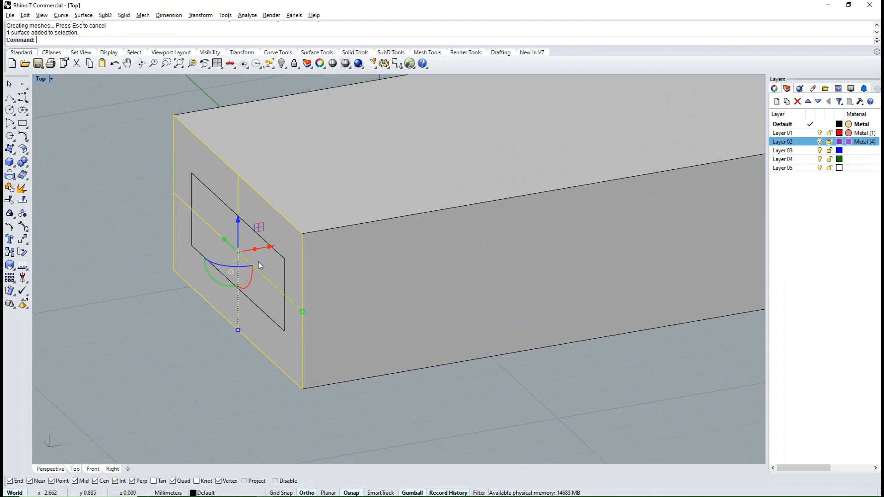
key("Escape")
left_click(275, 279)
scroll(390, 300, "down", 8)
right_click_drag(412, 309, 438, 360)
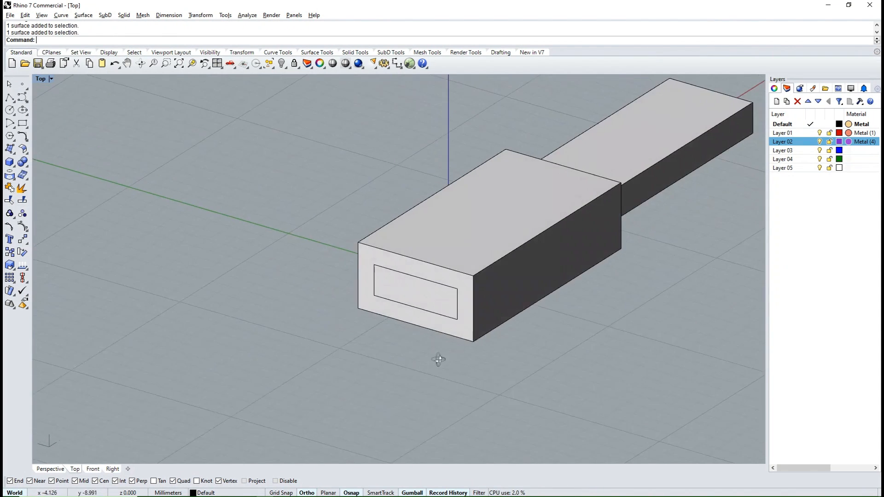
scroll(380, 285, "up", 5)
left_click(452, 281)
left_click(480, 311)
scroll(479, 312, "down", 6)
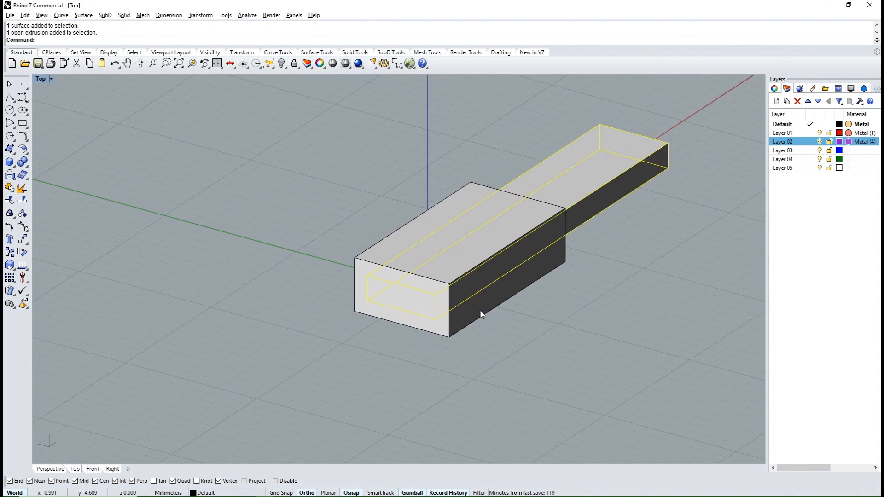
right_click_drag(479, 312, 426, 298)
type("Splio")
key("Return")
key("Escape")
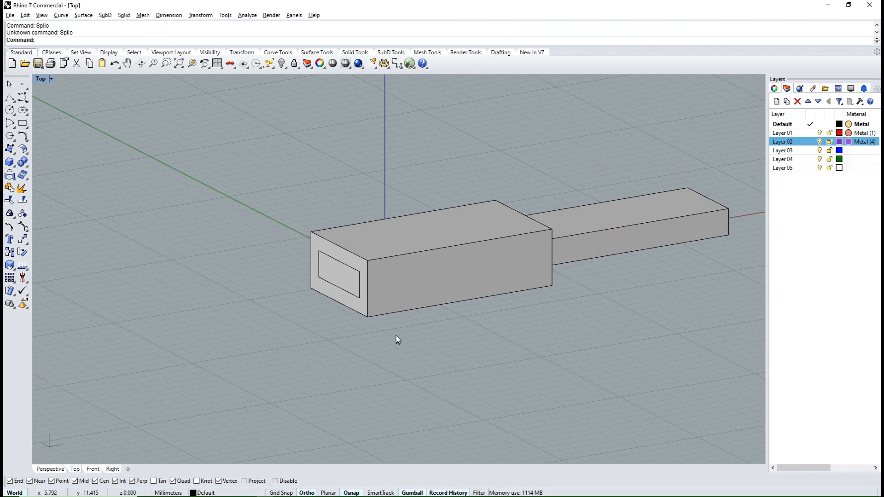
- Shift the extruded rectangular tube forward along X so its rear end sits inside the box, leaving a back wall
left_click(352, 280)
left_click(601, 235)
right_click_drag(601, 234, 547, 244)
left_click_drag(539, 254, 554, 257)
left_click(582, 377)
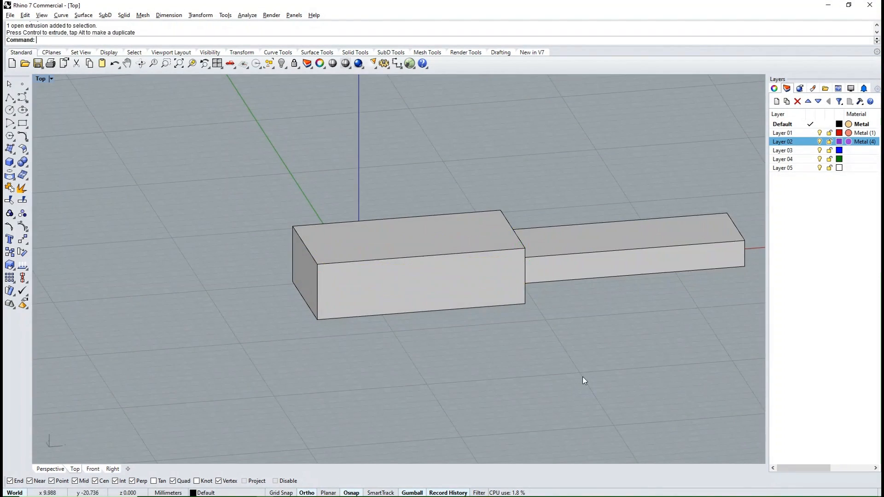
right_click_drag(582, 377, 470, 355)
- Cap the open ends of the extruded tube to make it a closed solid
left_click(517, 315)
type("cap")
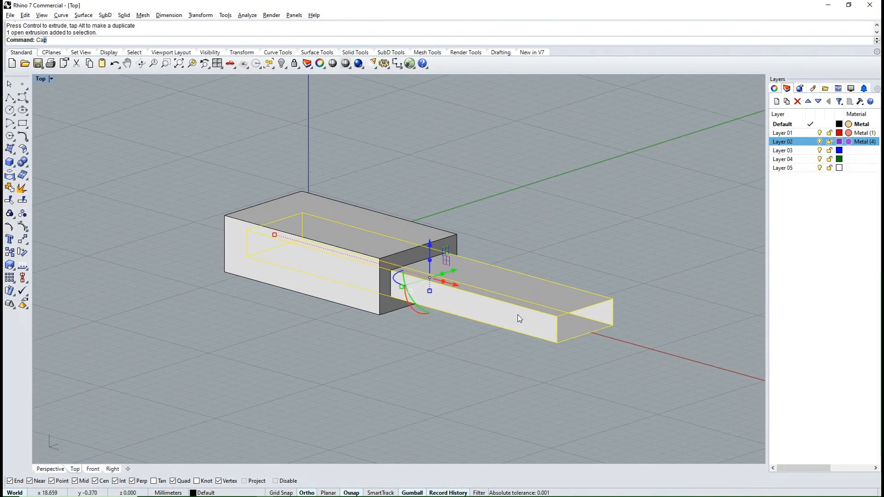
key("Return")
left_click(487, 363)
- Subtract the capped solid from the box with a Boolean difference, and delete the leftover cutter
left_click(360, 282)
type("bd")
key("Return")
left_click(489, 300)
key("Return")
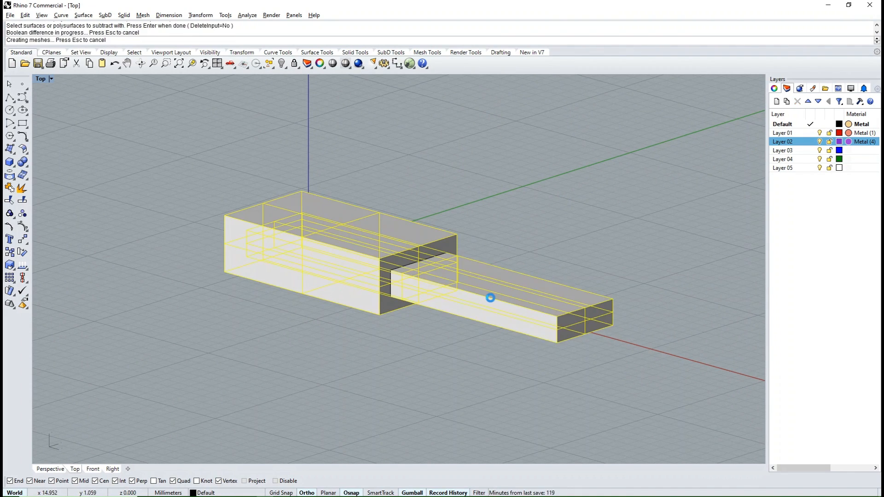
left_click(523, 319)
key("Delete")
- Move the hollow box's front face back along X so that the tongue's arm ends protrude from the opening
right_click_drag(523, 319, 463, 321)
scroll(403, 267, "up", 4)
left_click(360, 254, "ctrl+shift")
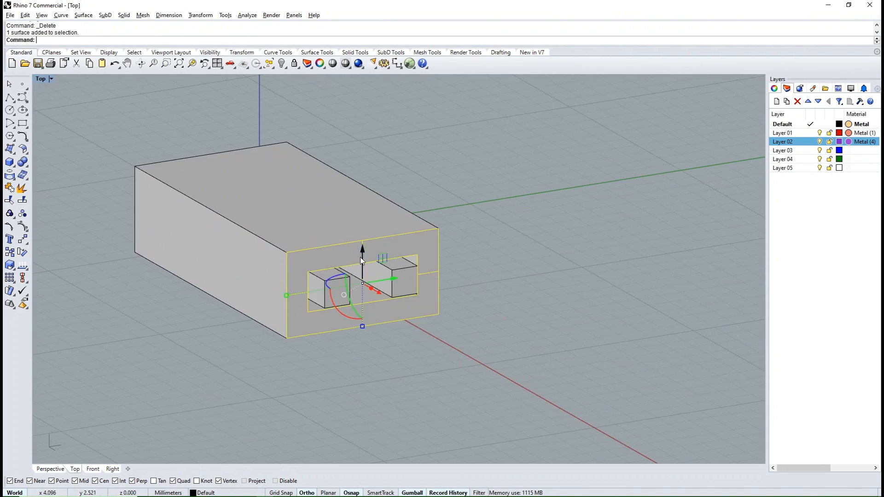
right_click_drag(360, 257, 545, 293)
left_click_drag(546, 290, 523, 287)
left_click(617, 341)
- Delete the leftover outline curves in front of the box opening
right_click_drag(499, 216, 543, 208)
left_click_drag(543, 208, 575, 339)
key("Delete")
right_click_drag(574, 339, 428, 333)
- Assign the U-shaped tongue to Layer 01
left_click(470, 281)
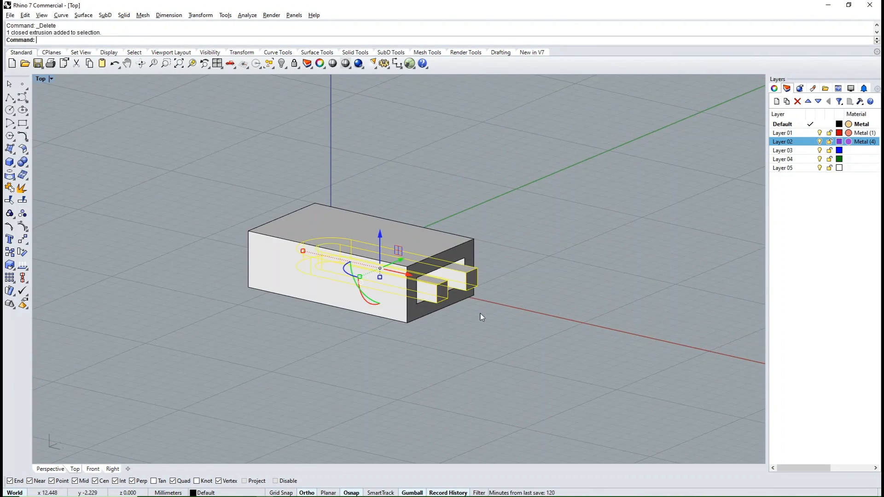
right_click(803, 134)
left_click(819, 221)
left_click(535, 327)
right_click_drag(535, 327, 563, 378)
scroll(487, 368, "up", 11)
left_click(468, 294)
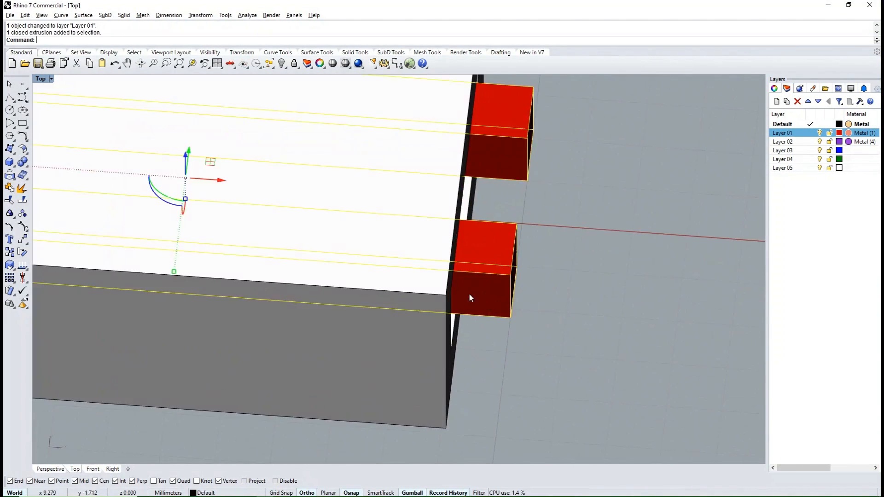
- Duplicate the outer vertical edge at the end of the tongue's negative Y arm
scroll(470, 294, "down", 10)
key("ctrl+F1")
scroll(462, 356, "up", 4)
scroll(471, 322, "down", 6)
left_click(495, 373)
scroll(495, 374, "up", 4)
right_click_drag(495, 374, 401, 277, "ctrl+shift")
scroll(463, 272, "up", 6)
type("de")
key("Return")
left_click(452, 272)
key("Return")
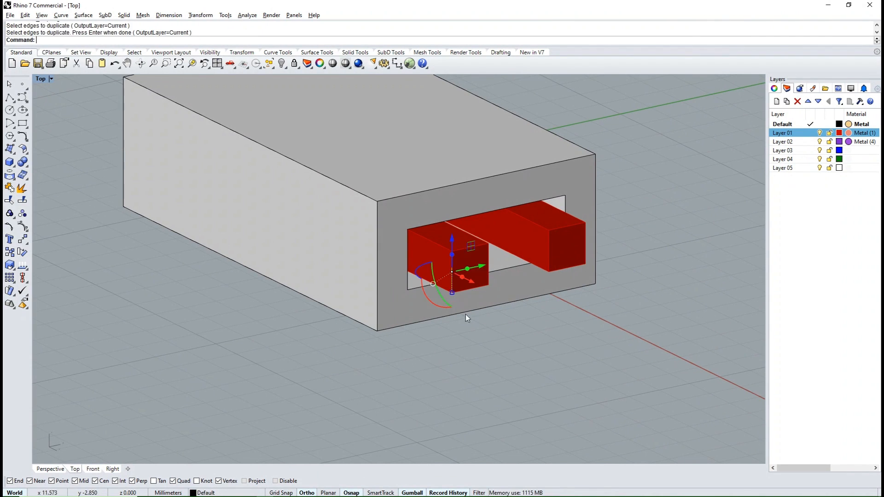
- Extrude the duplicated edge back along X into a small surface on the arm's outer side
right_click_drag(465, 314, 505, 318, "ctrl+shift")
left_click_drag(538, 272, 496, 273)
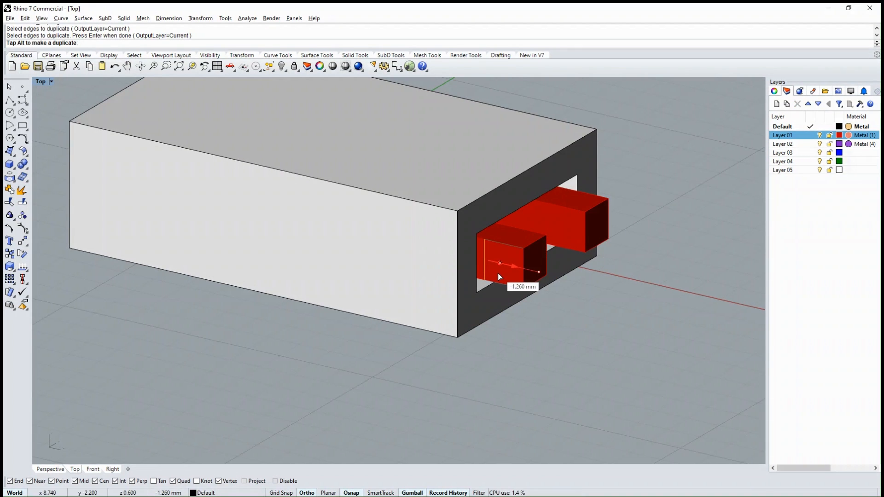
key("Return")
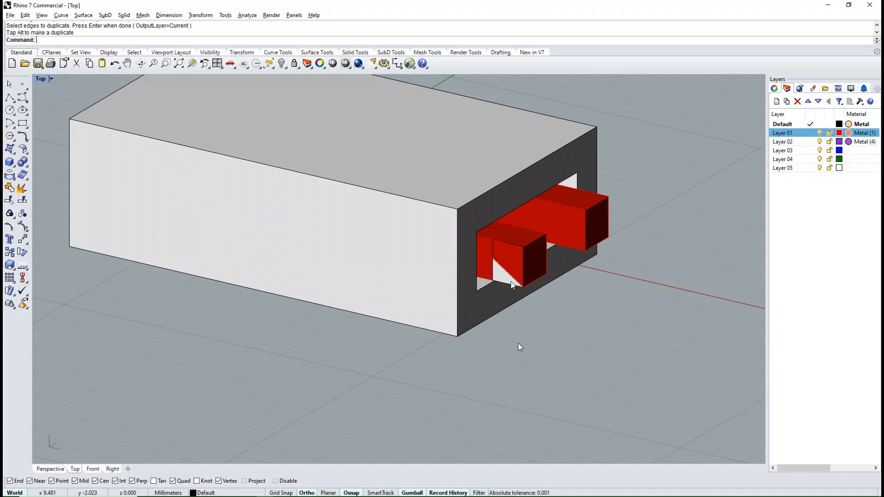
- Extrude the small side surface outward along Y into a solid bar reaching beyond the side of the box
left_click(508, 276)
left_click(536, 306)
scroll(536, 306, "down", 5)
right_click_drag(537, 305, 491, 290, "ctrl+shift")
scroll(497, 289, "up", 6)
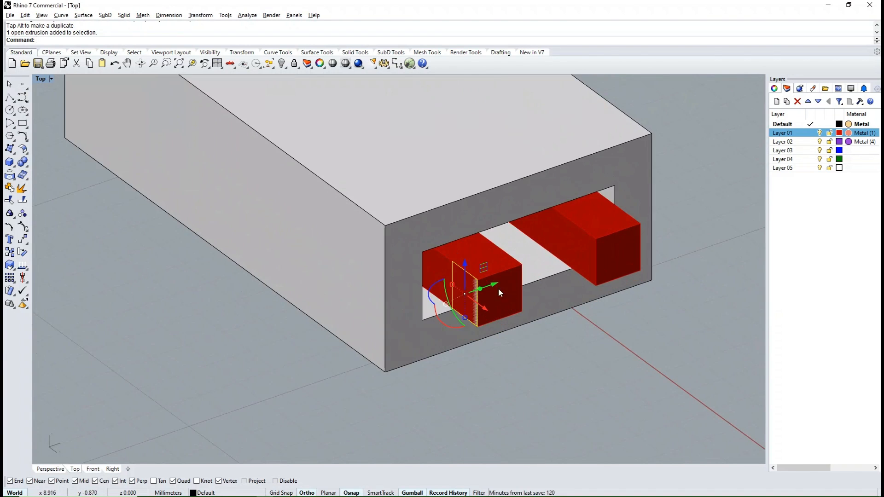
scroll(499, 287, "down", 2)
left_click_drag(501, 282, 366, 351)
scroll(490, 302, "down", 10)
right_click_drag(489, 304, 432, 300, "ctrl+shift")
left_click(579, 361)
scroll(557, 346, "up", 6)
scroll(407, 308, "up", 5)
left_click(405, 310)
left_click(374, 342)
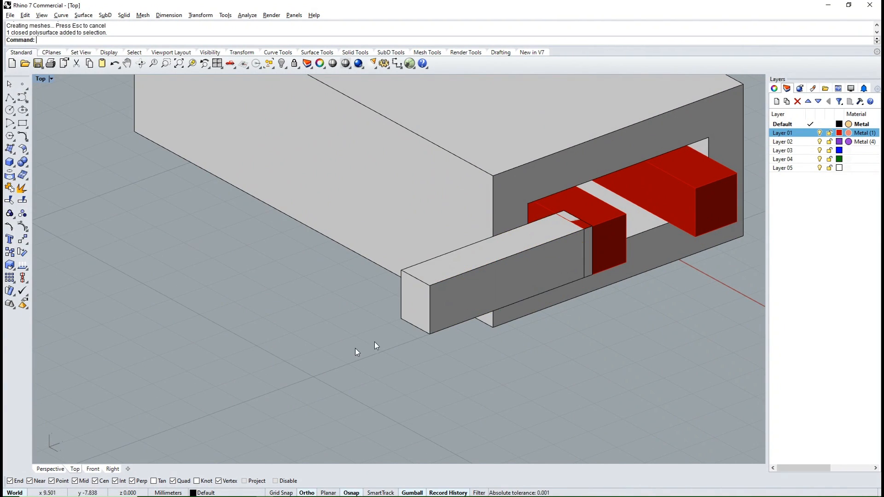
- Extract a copy of the bar's outer end face and scale it up around its centre
left_click(23, 175)
left_click(413, 303)
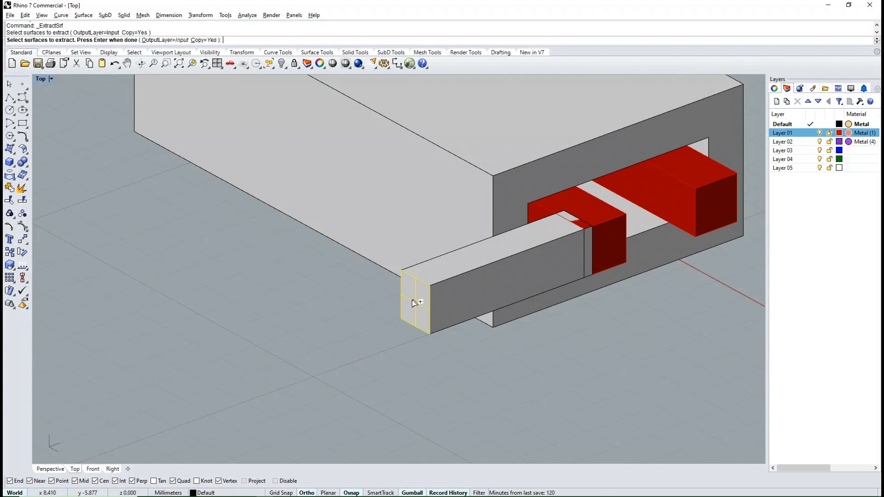
left_click_drag(403, 296, 384, 285, "shift")
right_click_drag(483, 324, 430, 327, "ctrl+shift")
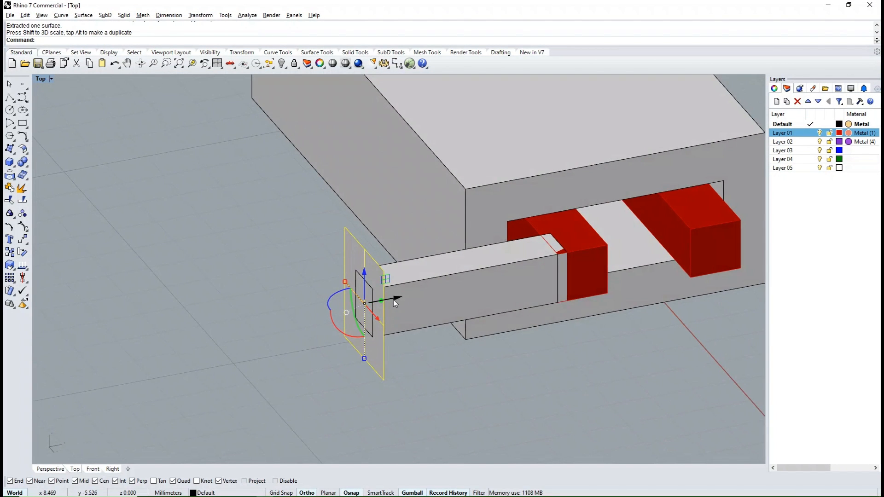
- Extrude the enlarged face outward into a solid end block and shift the block slightly inward along the bar
left_click_drag(389, 299, 322, 319)
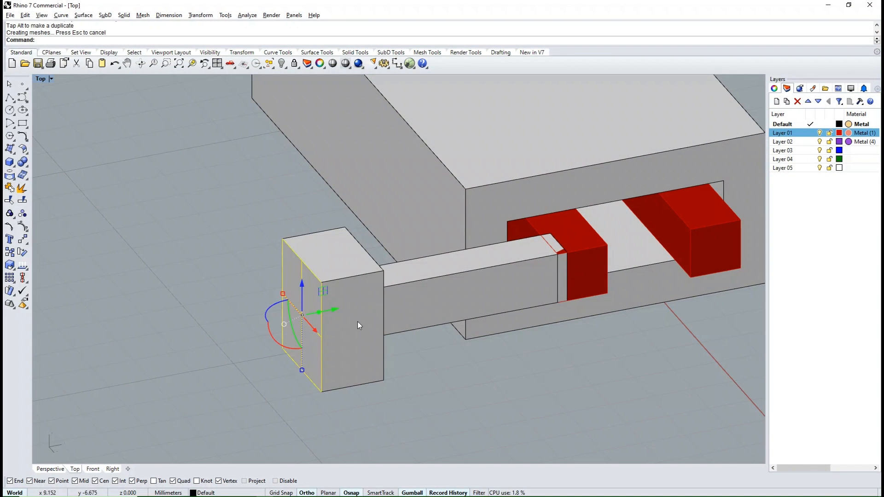
scroll(456, 268, "down", 10)
right_click_drag(457, 271, 497, 339, "ctrl+shift")
scroll(455, 286, "up", 7)
left_click(420, 273)
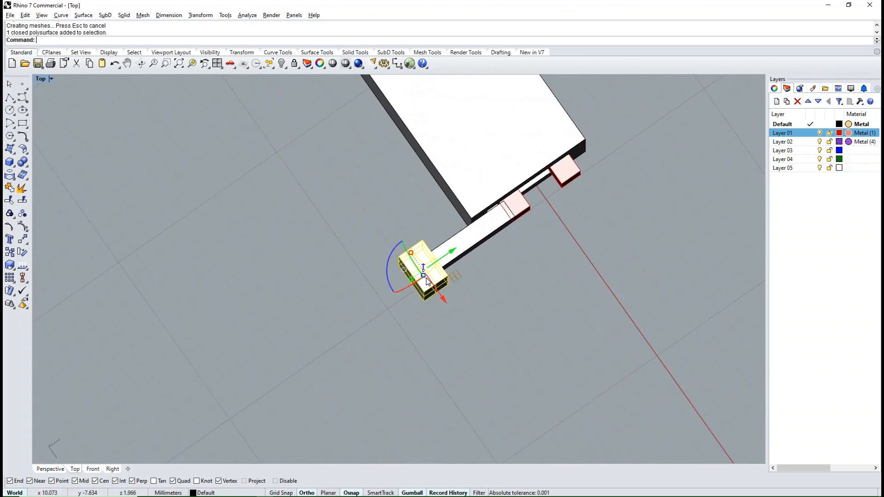
scroll(418, 273, "up", 4)
left_click_drag(450, 256, 459, 251)
- Slide the tongue, side bar and end block together along X until they are clear of the box
scroll(460, 277, "down", 5)
right_click_drag(463, 322, 485, 271, "ctrl+shift")
scroll(448, 235, "up", 6)
left_click(383, 272)
left_click(462, 205, "shift")
left_click(483, 192, "shift")
scroll(411, 265, "down", 11)
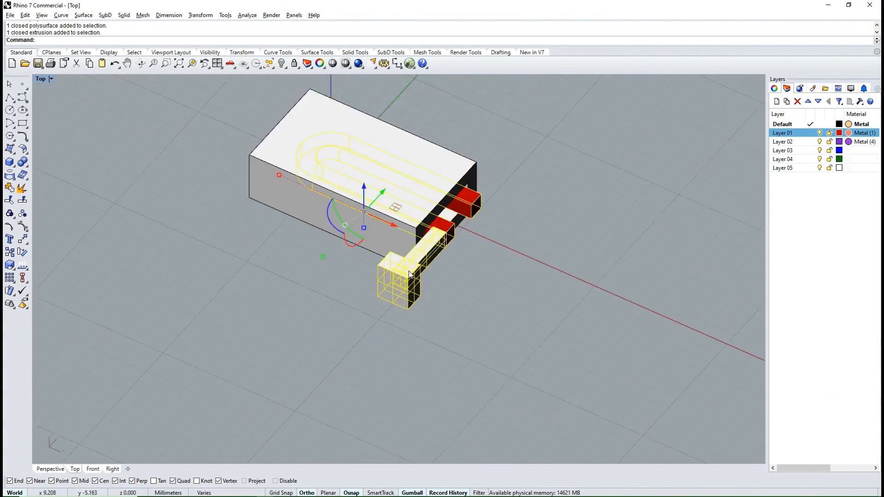
right_click_drag(401, 241, 419, 263, "ctrl+shift")
left_click_drag(401, 260, 515, 290)
left_click(446, 367)
right_click_drag(446, 367, 520, 244, "ctrl+shift")
scroll(520, 235, "up", 8)
right_click_drag(505, 309, 501, 315, "ctrl+shift")
scroll(534, 290, "up", 4)
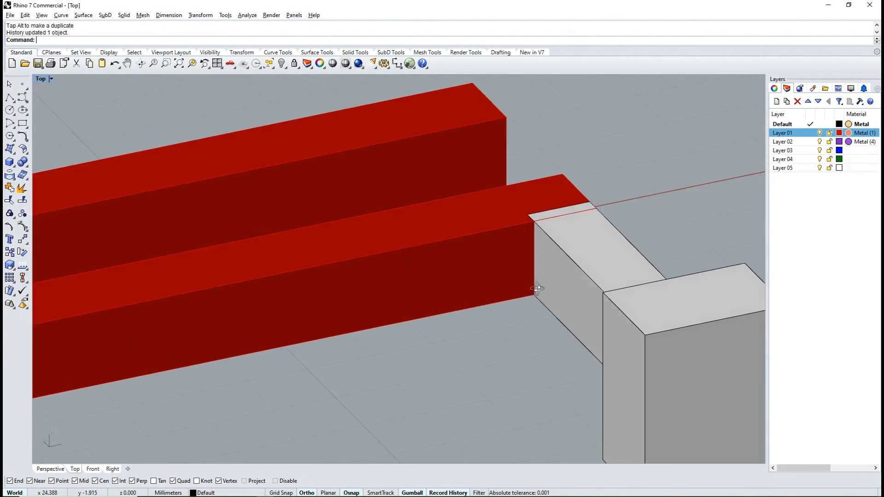
- Duplicate the vertical edge of the side bar where it meets the outer side of the tongue's leg
right_click_drag(541, 276, 331, 274, "ctrl+shift")
scroll(540, 263, "down", 7)
scroll(637, 358, "up", 4)
right_click(641, 357)
left_click(640, 357)
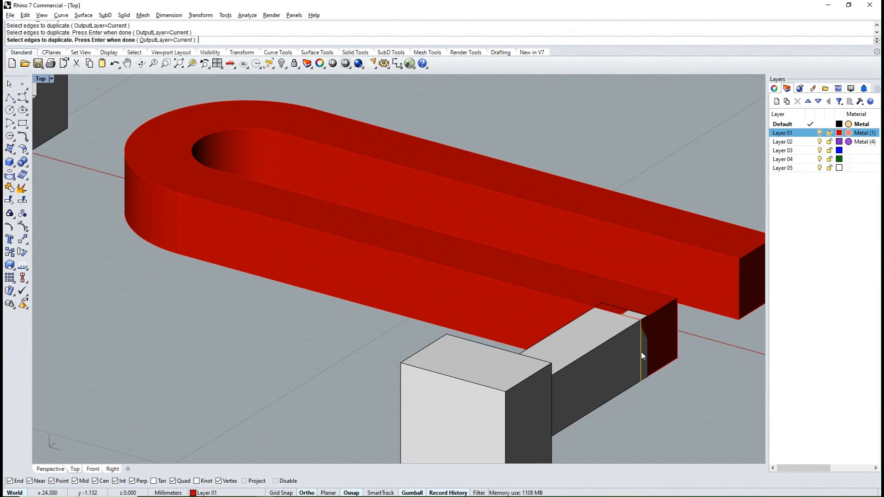
right_click(640, 356)
- Try to extrude the duplicated edge along X toward the tongue's bend
right_click_drag(511, 309, 615, 341, "ctrl+shift")
left_click_drag(627, 241, 571, 242)
right_click_drag(571, 243, 621, 243, "ctrl+shift")
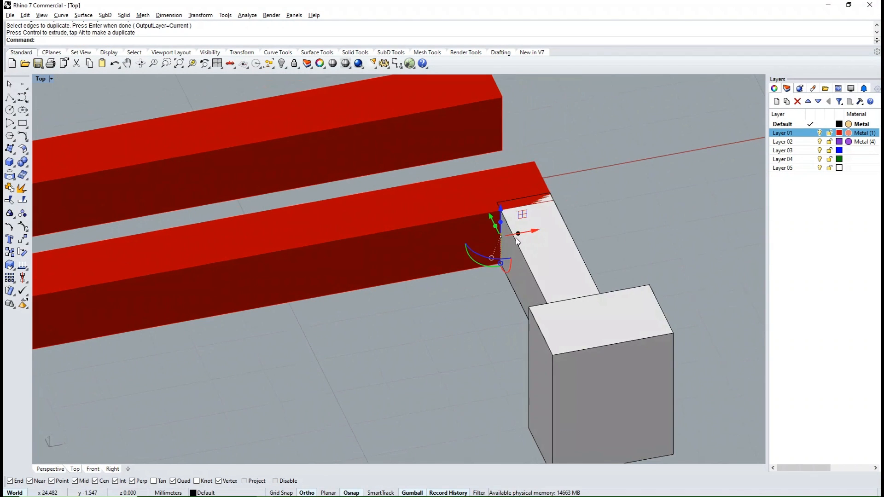
left_click_drag(517, 234, 465, 264)
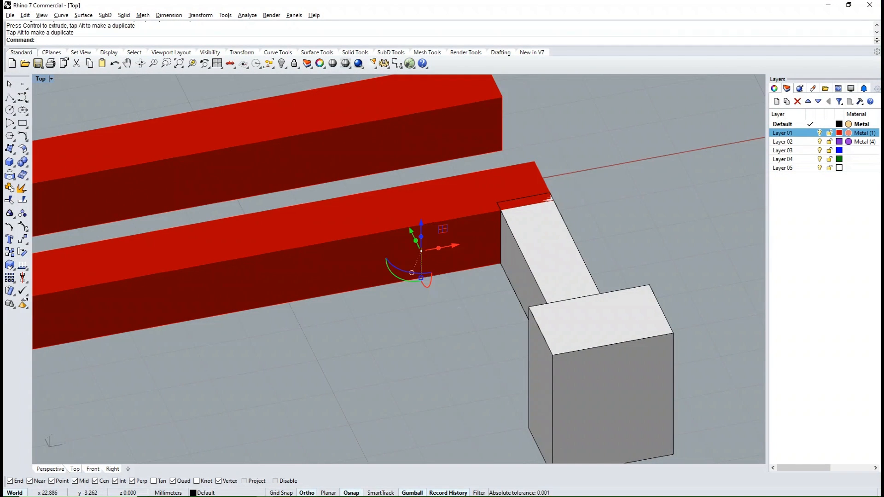
key("ctrl+z")
- Extrude the duplicated edge along X into a flat surface lying against the tongue's leg, and select that surface
right_click_drag(467, 297, 480, 250, "ctrl+shift")
left_click(628, 285)
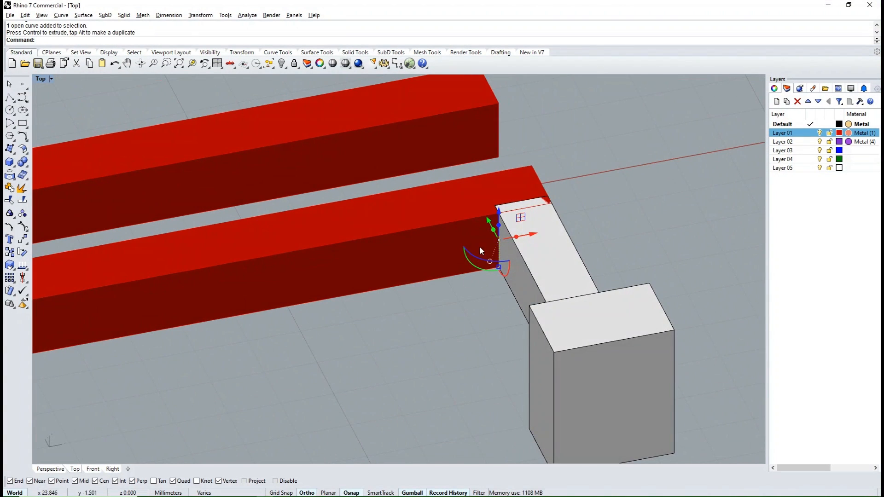
left_click_drag(523, 244, 461, 308)
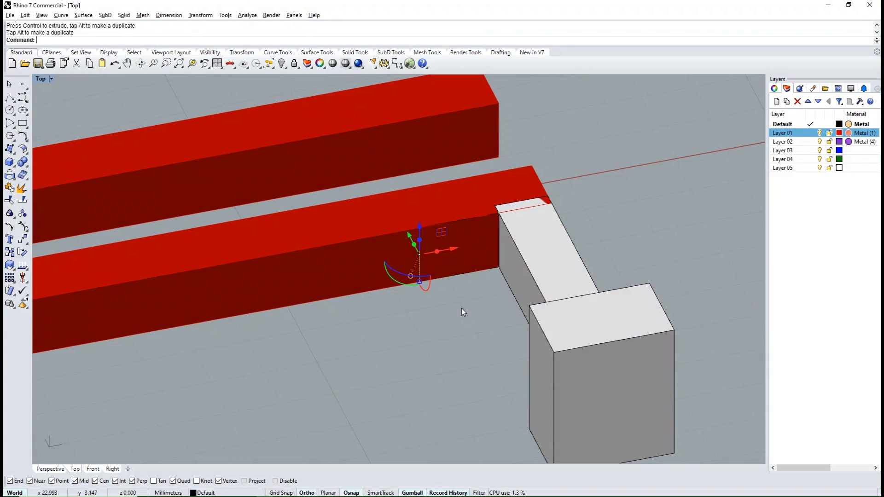
left_click(461, 312)
left_click(454, 252)
left_click(481, 283)
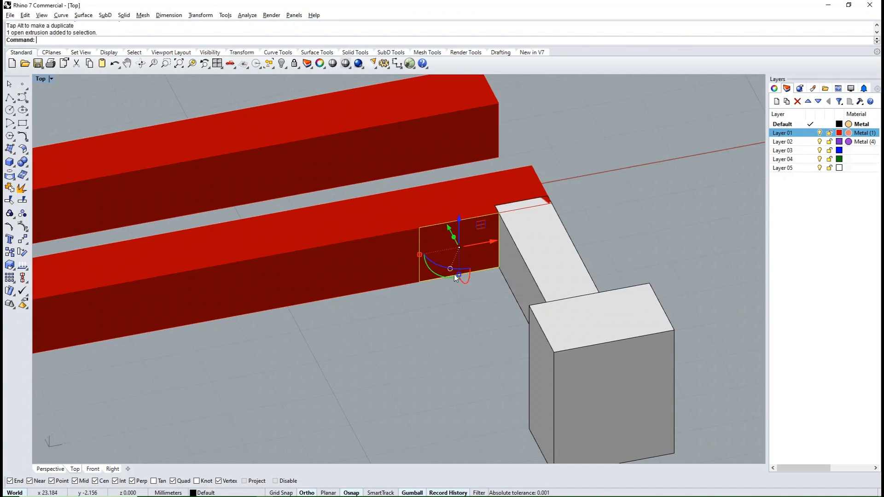
- Extrude the flat surface outward along Y into a solid block beside the tongue's leg
scroll(454, 274, "down", 4)
right_click_drag(454, 274, 474, 318, "ctrl+shift")
scroll(432, 207, "up", 4)
left_click_drag(431, 201, 451, 236)
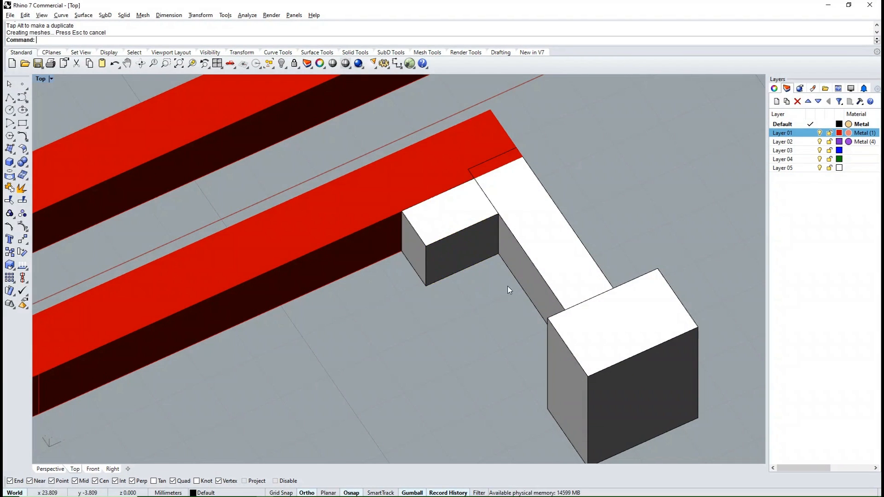
- Extract a copy of the block's end face nearest the bend and extrude it along X into a second block
right_click_drag(507, 286, 387, 316)
scroll(460, 290, "down", 9)
right_click_drag(463, 315, 567, 302)
scroll(421, 208, "up", 4)
right_click_drag(422, 209, 377, 250)
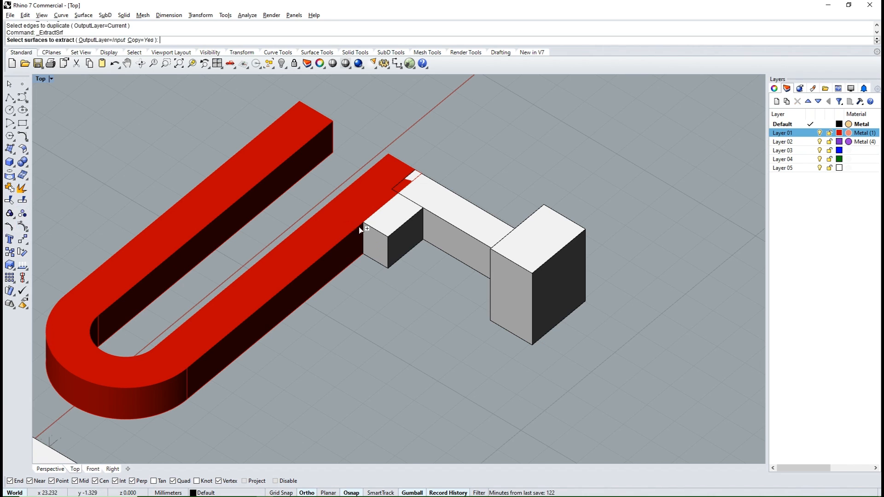
right_click_drag(418, 273, 340, 292)
scroll(341, 281, "up", 4)
left_click_drag(431, 218, 357, 258)
left_click(424, 306)
scroll(426, 258, "down", 8)
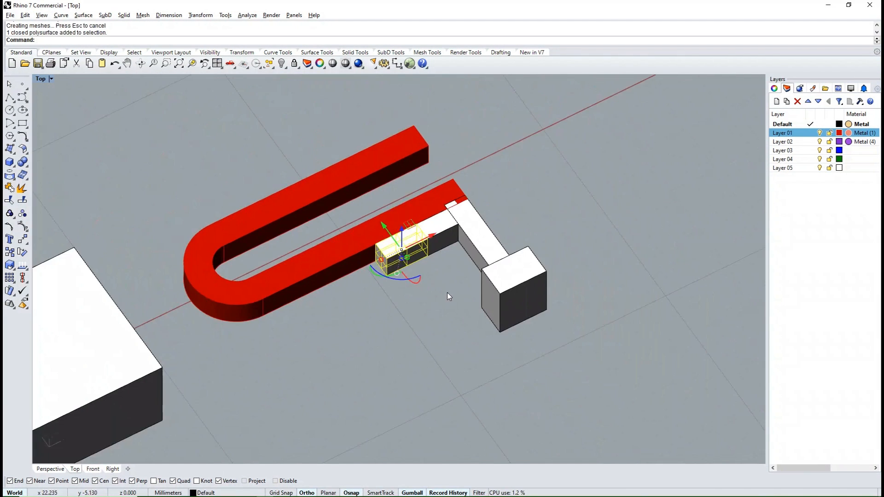
- Move the first block, next to the side bar, back along X into the box opening as a stop
left_click(446, 292)
right_click_drag(446, 292, 391, 320)
left_click(485, 264)
right_click_drag(485, 264, 442, 244)
scroll(492, 273, "down", 4)
left_click_drag(524, 271, 306, 276)
right_click_drag(332, 291, 264, 253)
left_click(263, 250)
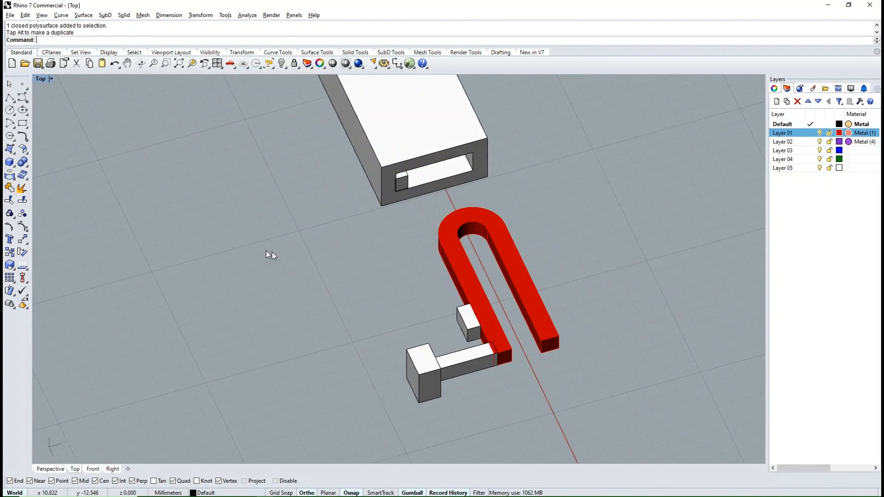
- Make the stop block overlap slightly into the box's side wall and the catch block slightly into the tongue's leg
scroll(423, 172, "up", 6)
right_click_drag(468, 237, 488, 238)
scroll(488, 244, "down", 6)
scroll(489, 333, "up", 10)
left_click(507, 334)
left_click_drag(506, 334, 522, 324)
left_click(405, 303)
scroll(404, 303, "down", 13)
right_click_drag(502, 302, 514, 316)
- Fillet the stop block's inner vertical edge facing the box opening with a 0.8 radius
scroll(484, 287, "up", 8)
scroll(461, 295, "up", 4)
scroll(457, 301, "down", 6)
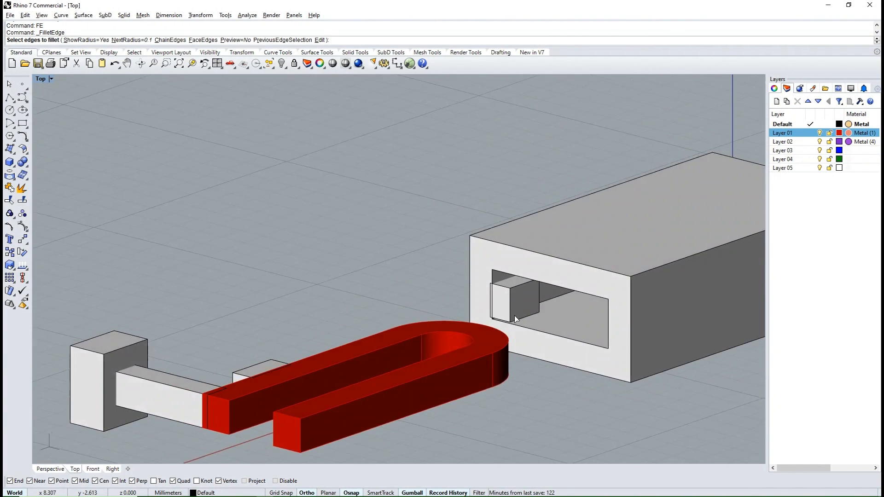
scroll(515, 316, "up", 6)
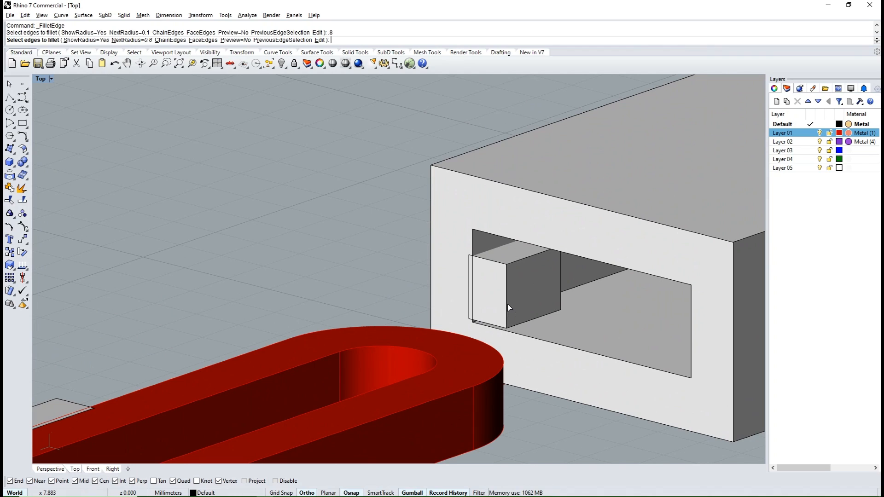
key("Return")
key("Return")
scroll(442, 285, "down", 8)
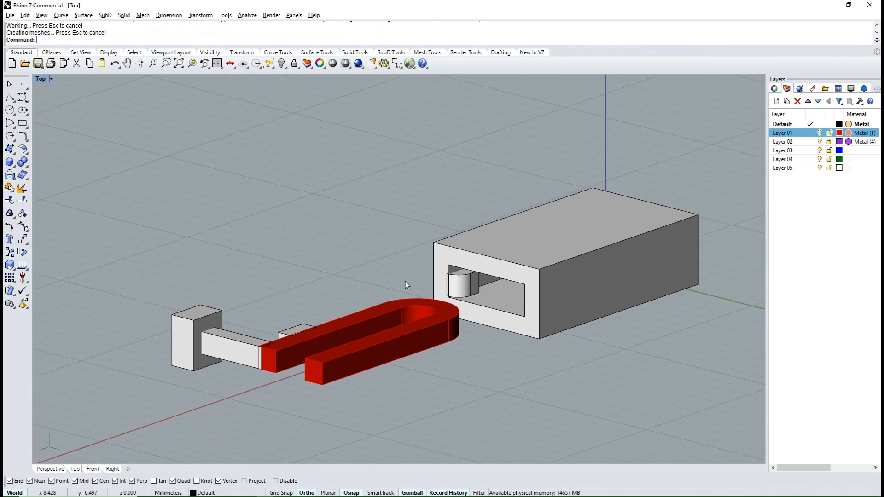
- Chamfer the outer vertical edge of the tongue's catch block on the bend side with a distance of 0.8
right_click_drag(405, 283, 438, 297)
scroll(461, 304, "up", 7)
scroll(461, 303, "down", 6)
right_click_drag(368, 297, 489, 308)
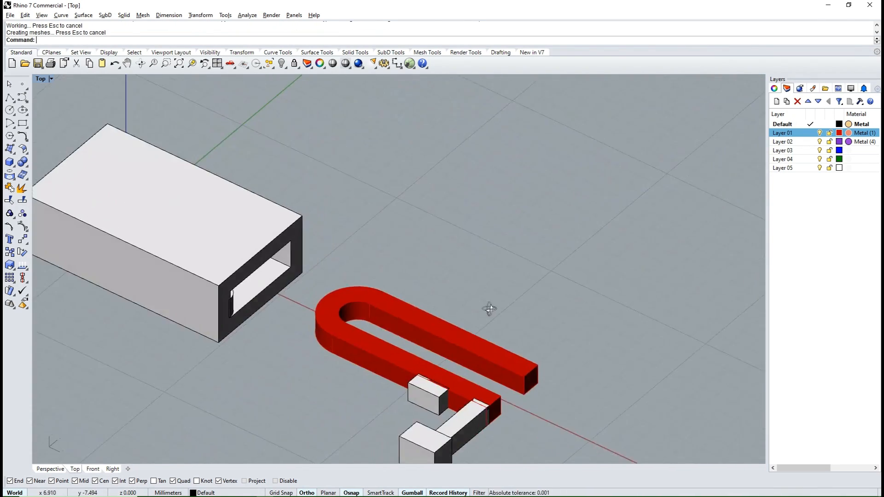
scroll(460, 336, "down", 3)
right_click_drag(418, 354, 488, 341)
scroll(484, 310, "up", 8)
right_click_drag(483, 309, 457, 290)
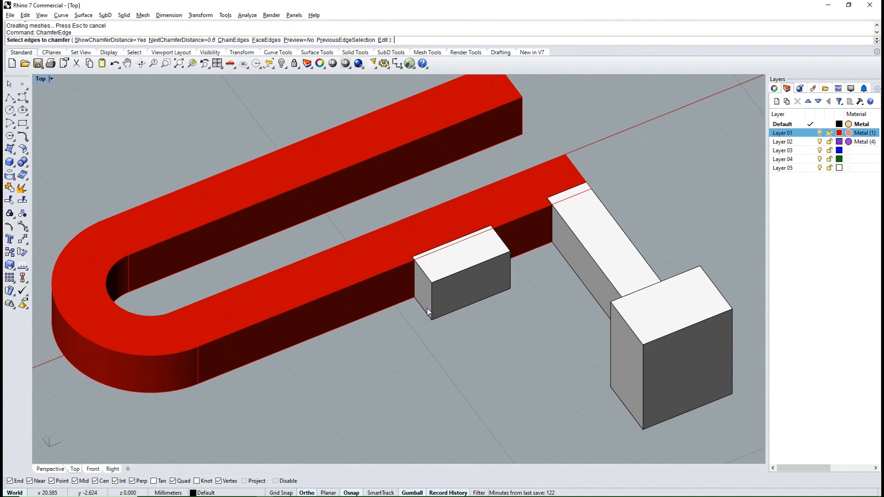
key("Return")
key("Return")
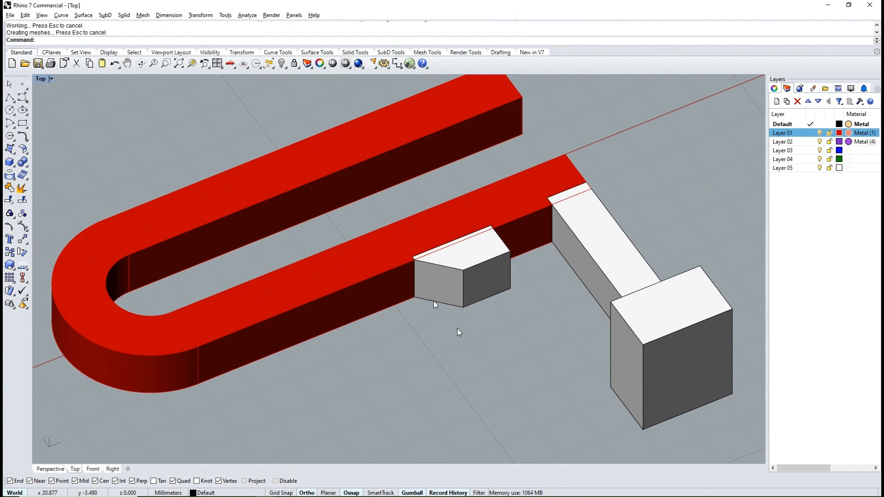
- Shift the outer edge of the catch block's chamfer along X to make the slope longer
mouse_move(457, 329)
right_mouse_down()
mouse_move(321, 339)
mouse_move(281, 390)
mouse_move(468, 301)
mouse_move(464, 338)
right_mouse_up()
left_click(460, 296, "ctrl+shift")
left_click(493, 320)
left_click_drag(480, 309, 499, 307)
key("Escape")
- Group the tongue, catch block, side bar and end block, and assign them to Layer 01
scroll(408, 266, "down", 8)
right_click_drag(414, 269, 437, 262)
scroll(444, 257, "down", 4)
left_click_drag(522, 224, 382, 351)
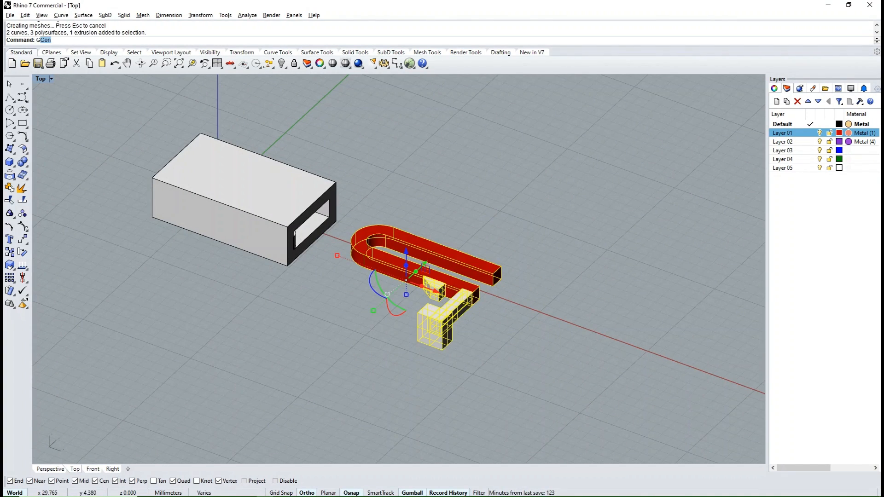
right_click(809, 135)
left_click(821, 182)
left_click(515, 322)
- Group the box housing with its filleted stop block
right_click_drag(511, 320, 462, 313)
scroll(322, 238, "up", 8)
scroll(332, 256, "down", 2)
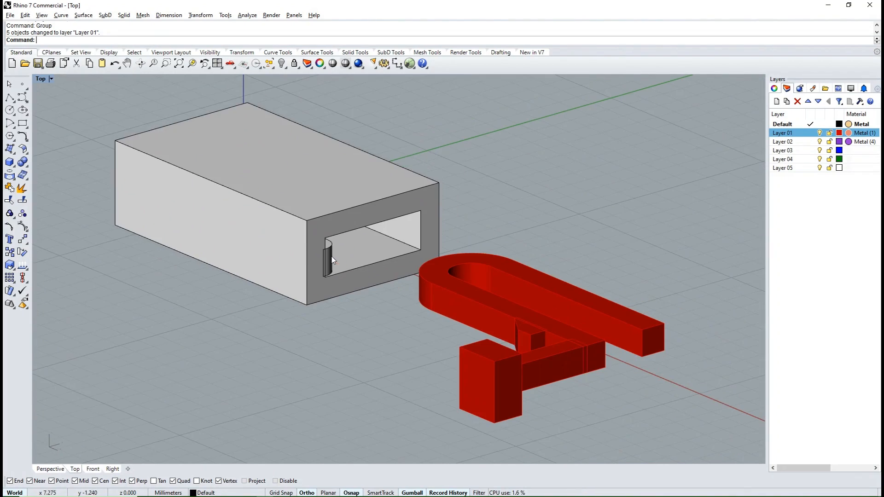
left_click(282, 260, "shift")
key("ctrl+g")
left_click(338, 331)
- Slide the tongue group along X into the box in Top view until the side bar meets the open end
right_click_drag(341, 334, 449, 324)
scroll(451, 320, "down", 4)
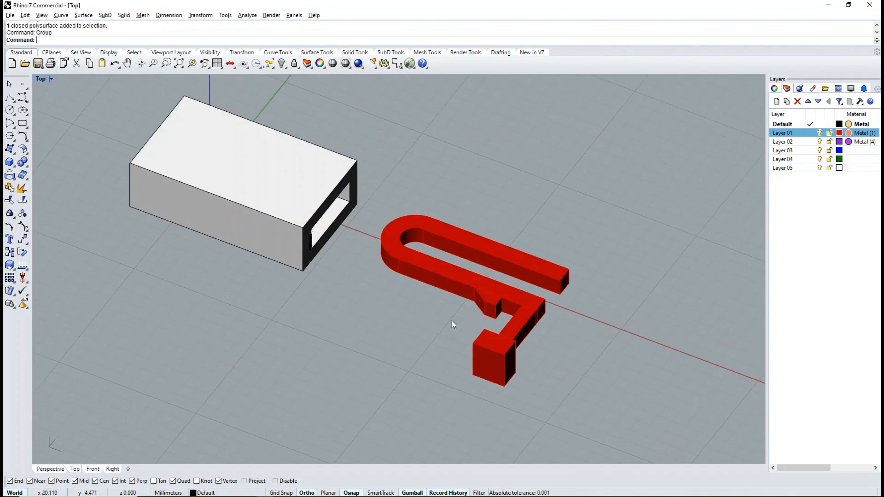
left_click(462, 291)
scroll(463, 290, "down", 6)
type("Top")
key("Return")
left_click_drag(494, 247, 354, 245)
key("ctrl+z")
key("Escape")
scroll(344, 241, "up", 8)
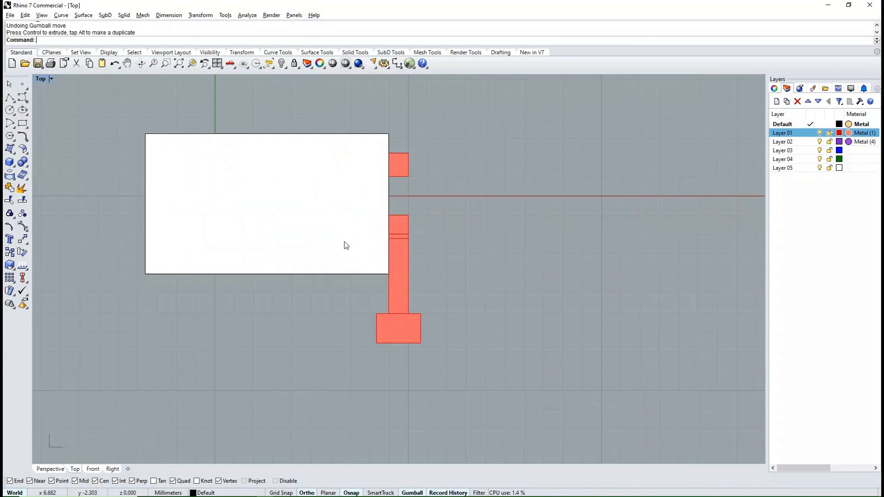
- Examine from above, in Ghosted and Wireframe display, how the catch block sits against the stop block inside the box
right_click_drag(494, 331, 445, 304)
scroll(407, 307, "up", 6)
scroll(446, 307, "up", 6)
scroll(447, 306, "down", 8)
right_click_drag(397, 281, 499, 322)
type("Top")
key("Return")
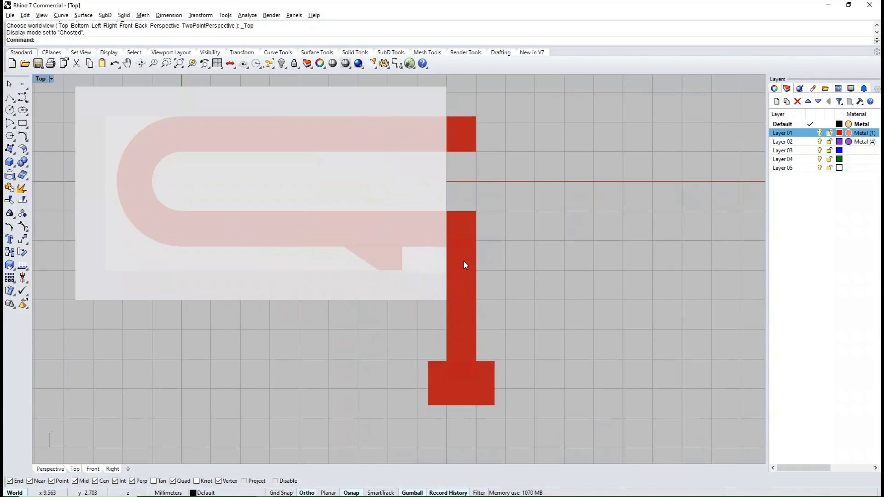
key("ctrl+a")
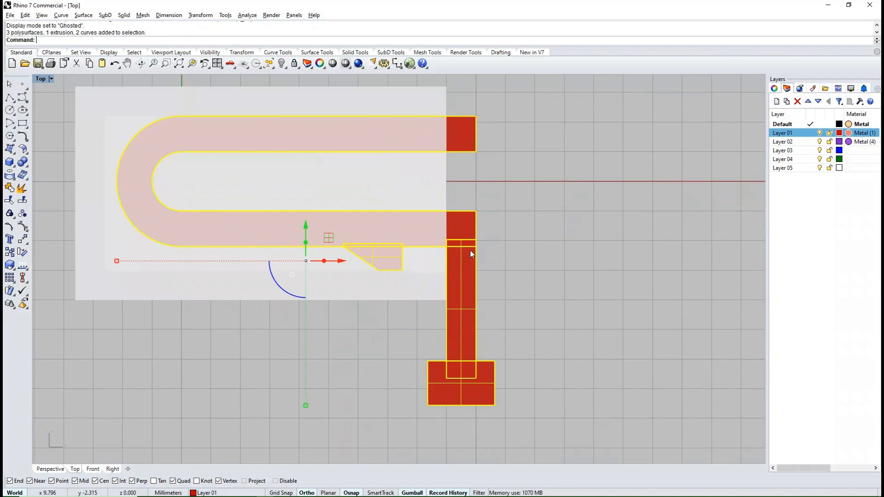
key("ctrl+z")
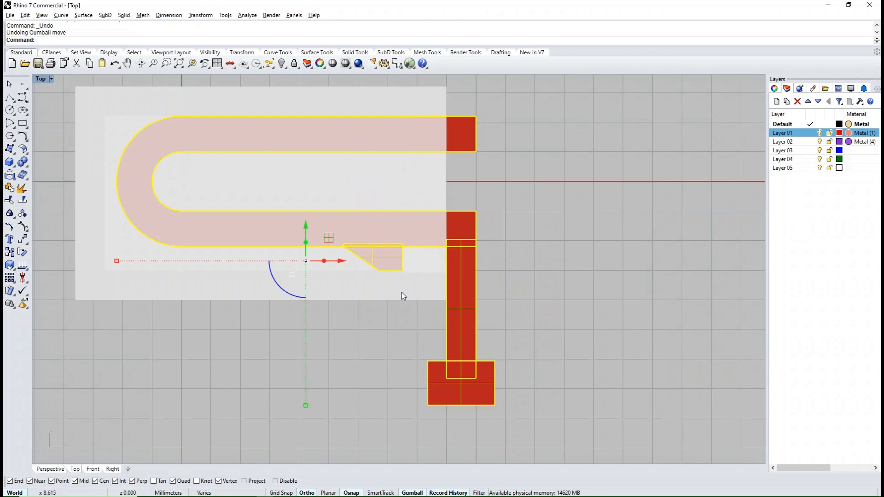
key("ctrl+alt+w")
left_click(554, 257)
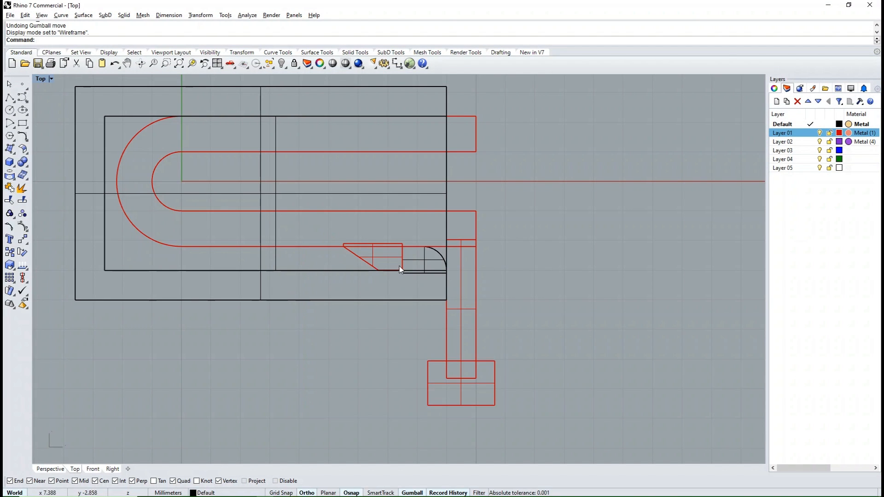
- Turn off the surface isocurve display for all parts of the clasp
scroll(490, 263, "down", 3)
key("ctrl+a")
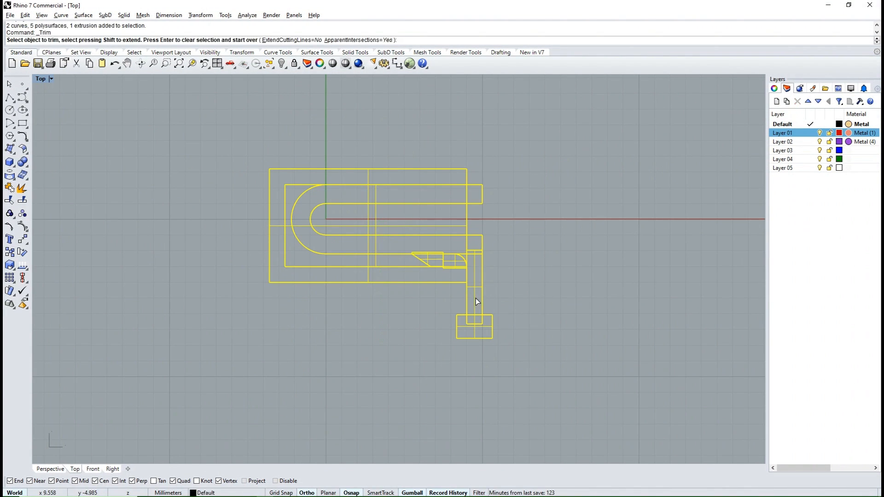
key("Escape")
left_click(775, 90)
left_click(828, 306)
left_click(652, 313)
scroll(459, 256, "up", 6)
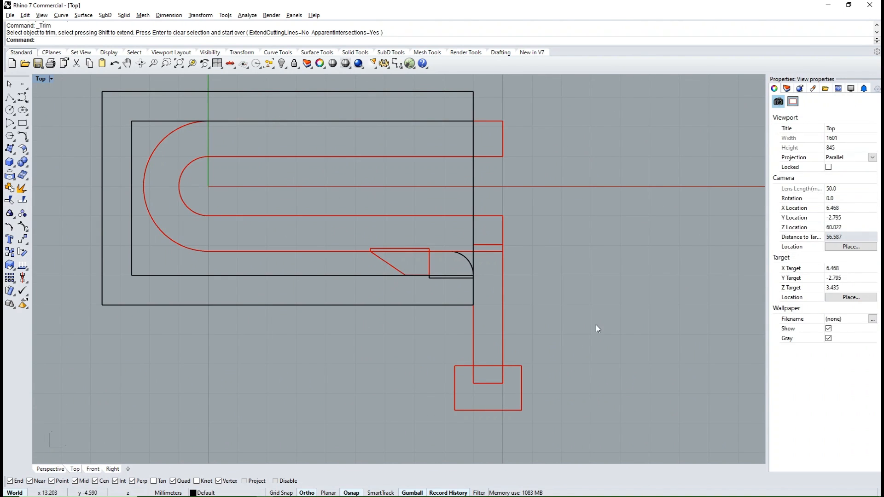
- Highlight the box group and the tongue group in turn to examine how the two parts fit together
left_click_drag(595, 324, 485, 316)
left_click(485, 316)
scroll(457, 275, "down", 2)
left_click(463, 277)
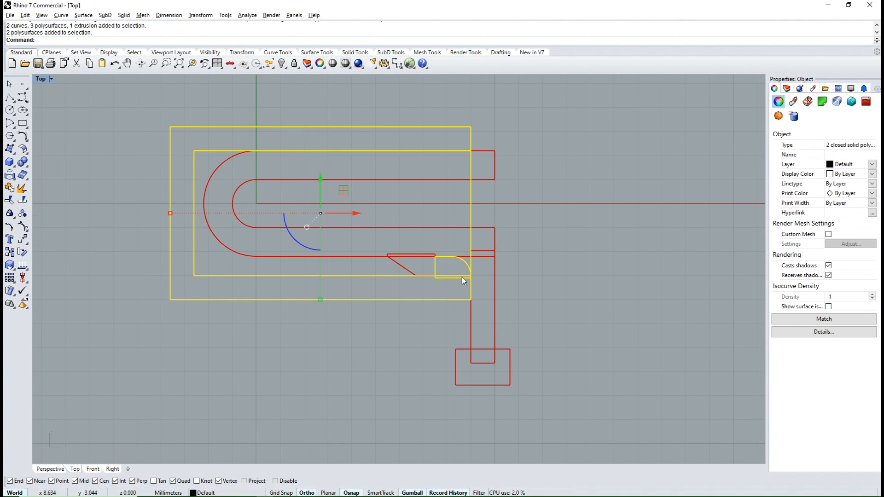
left_click(397, 265)
left_click(542, 261)
scroll(436, 279, "down", 6)
scroll(466, 296, "up", 2)
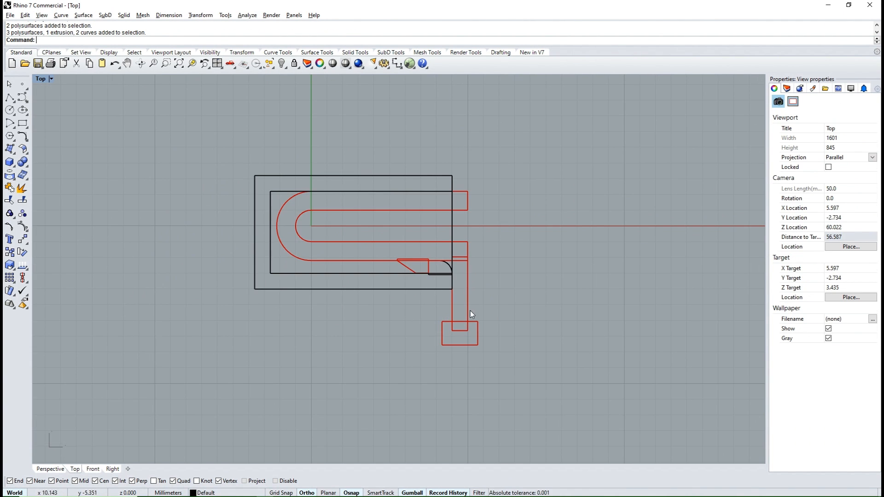
- Restore the shaded display and duplicate the bottom edge of the box's open end
right_click(39, 79)
left_click(62, 106)
right_click_drag(736, 345, 493, 222, "ctrl+shift")
scroll(470, 360, "up", 6)
right_click_drag(467, 370, 426, 335, "ctrl+shift")
type("DE")
key("Return")
left_click(430, 335)
key("Return")
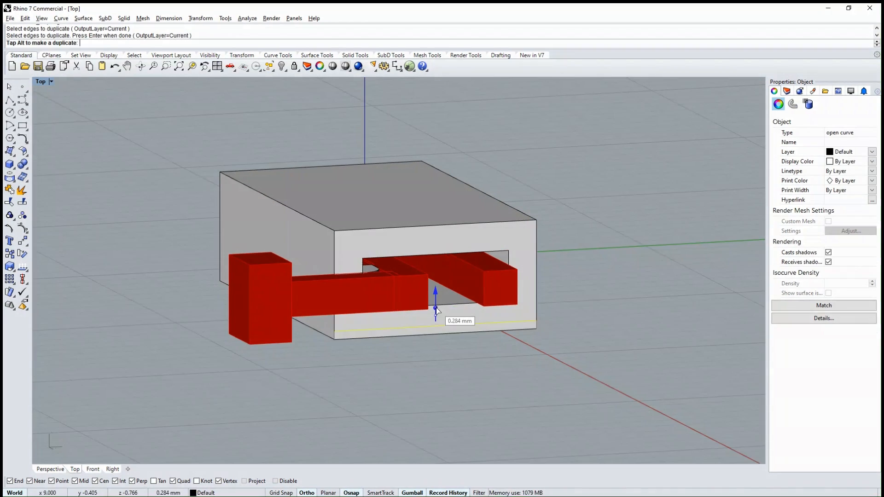
- Extrude the duplicated edge upward into a low strip, and extrude the strip outward along X into a plate below the tongue's ends
left_click(451, 320)
left_click(451, 321)
scroll(396, 309, "down", 4)
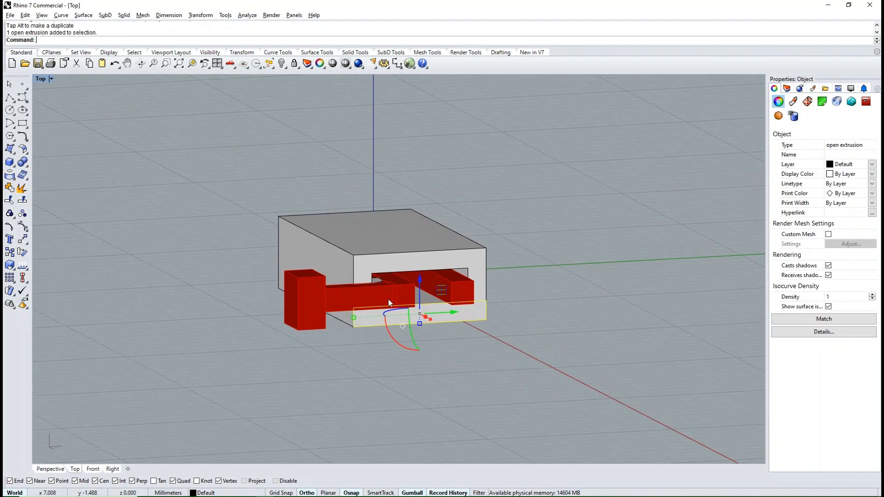
right_click_drag(388, 299, 460, 312, "ctrl+shift")
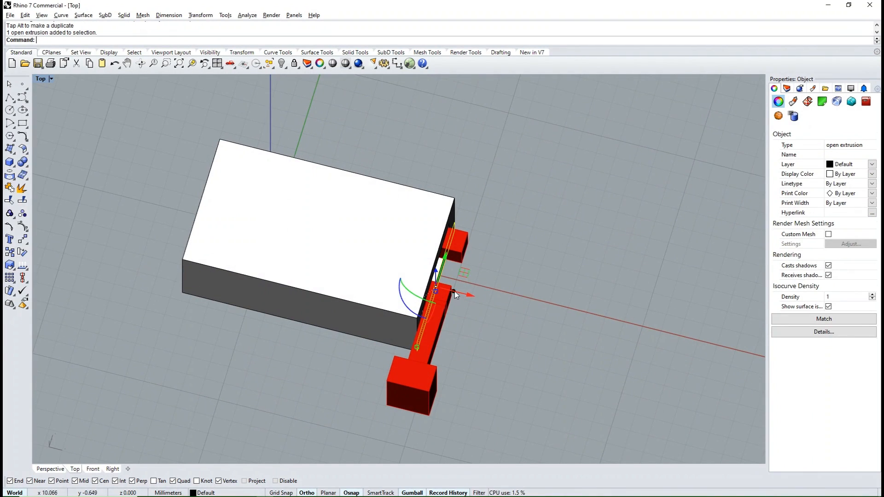
left_click_drag(454, 291, 491, 301)
left_click(539, 366)
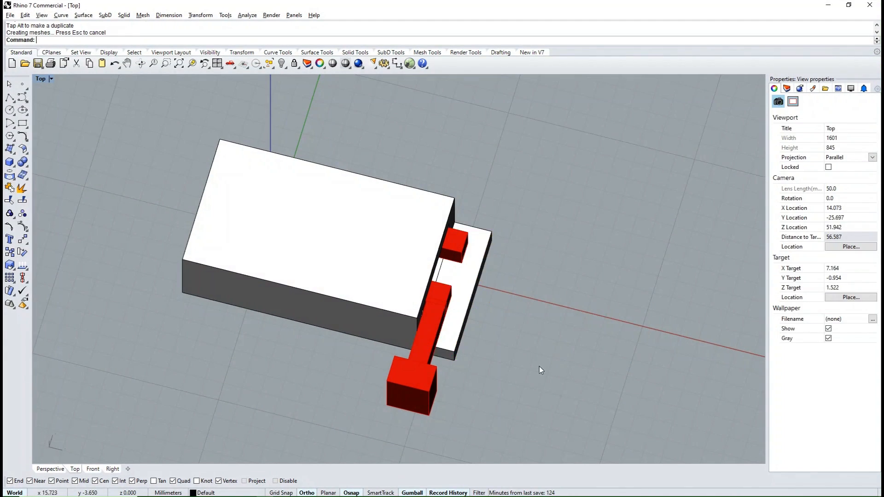
- Extract an isocurve running along X on the plate's top face, through the lower inner corner of the tongue's free leg
right_click_drag(540, 369, 486, 336, "ctrl+shift")
scroll(487, 315, "up", 5)
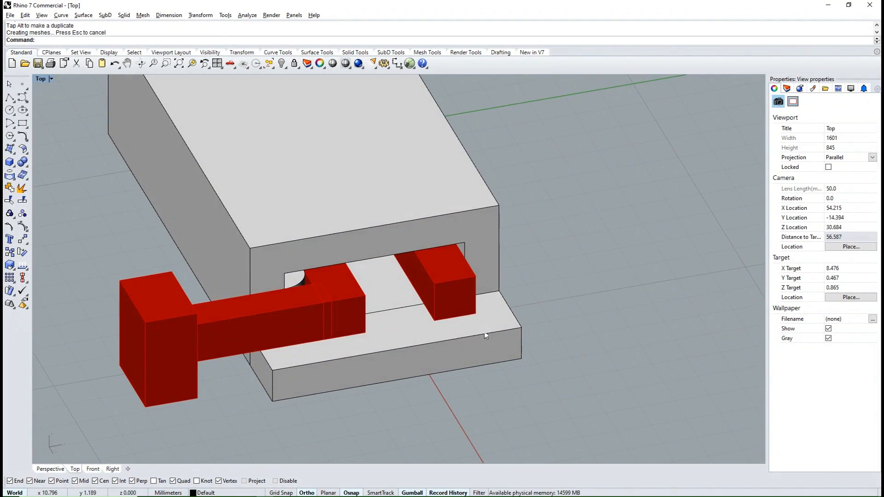
type("ei")
key("space")
left_click(431, 332)
type("t")
key("space")
left_click(434, 321)
key("space")
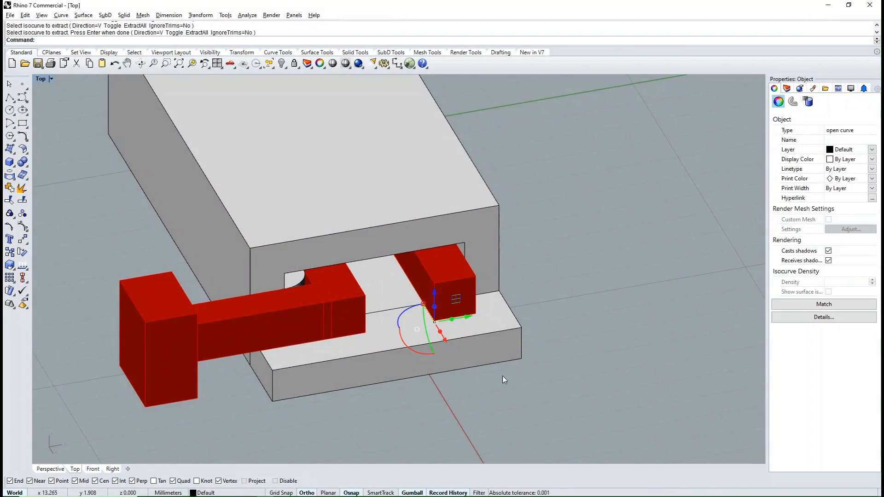
- Extrude the isocurve on the plate's top face along Y to the plate's side edge, forming a flat patch under the free leg's end
key("Escape")
right_click_drag(476, 330, 443, 322, "ctrl+shift")
left_click(518, 308)
key("Escape")
left_click(449, 330)
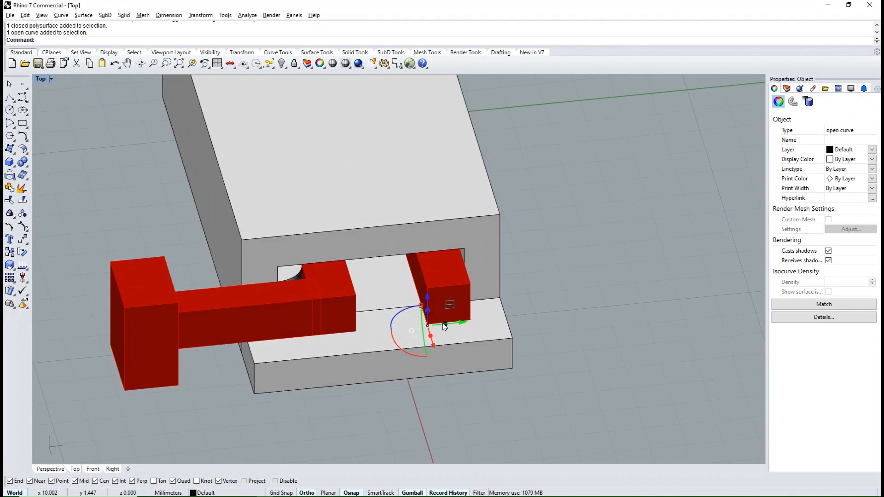
left_click_drag(443, 324, 521, 321)
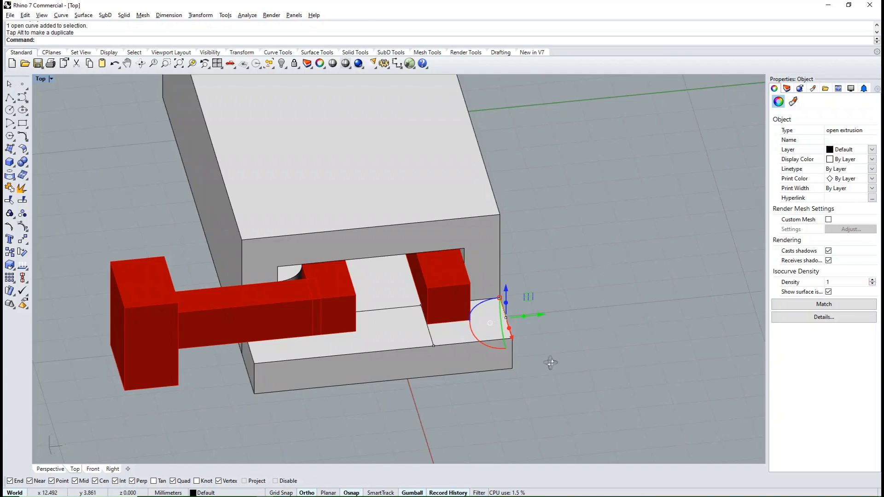
right_click_drag(550, 363, 598, 349, "ctrl+shift")
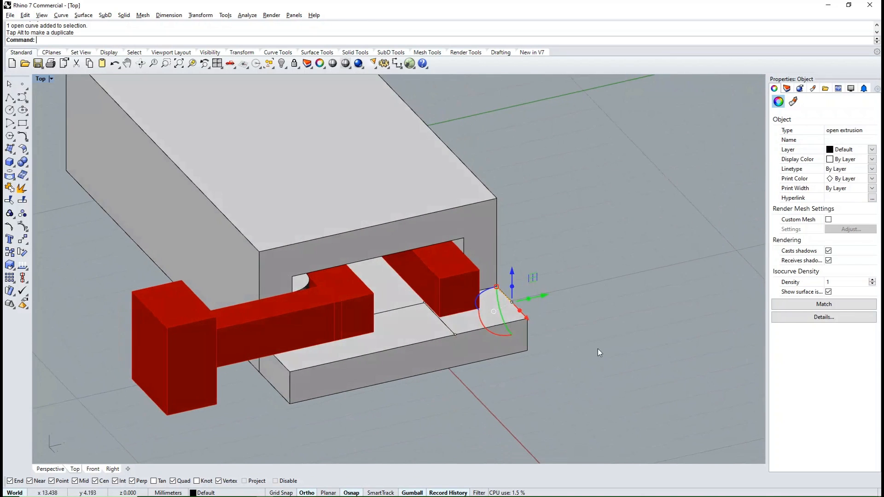
key("Escape")
- Extrude the flat patch upward to the box's top face, forming a solid corner block in front of the tongue's free leg
left_click(488, 314)
left_click(513, 341)
right_click_drag(503, 332, 483, 288, "ctrl+shift")
scroll(477, 285, "up", 5)
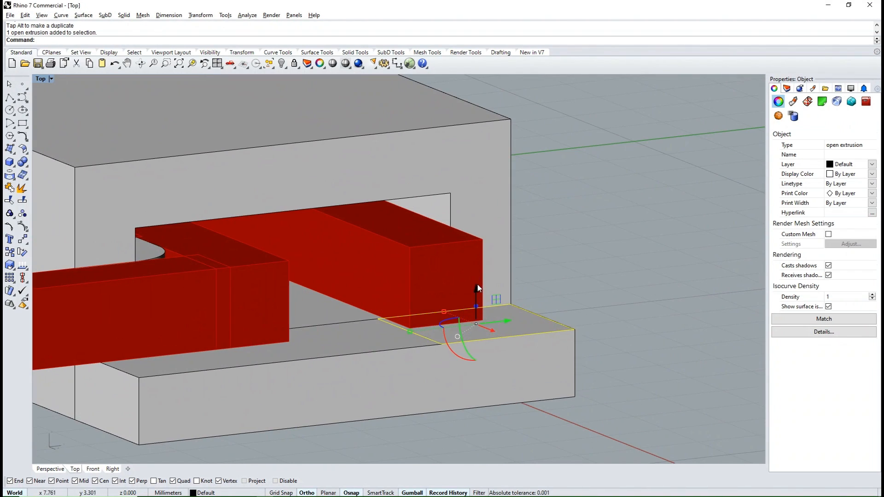
left_click_drag(477, 307, 477, 319)
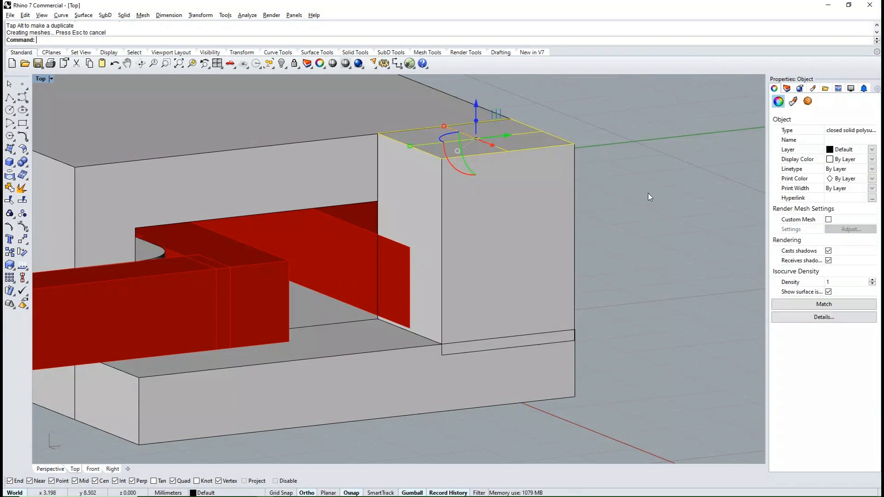
left_click(622, 201)
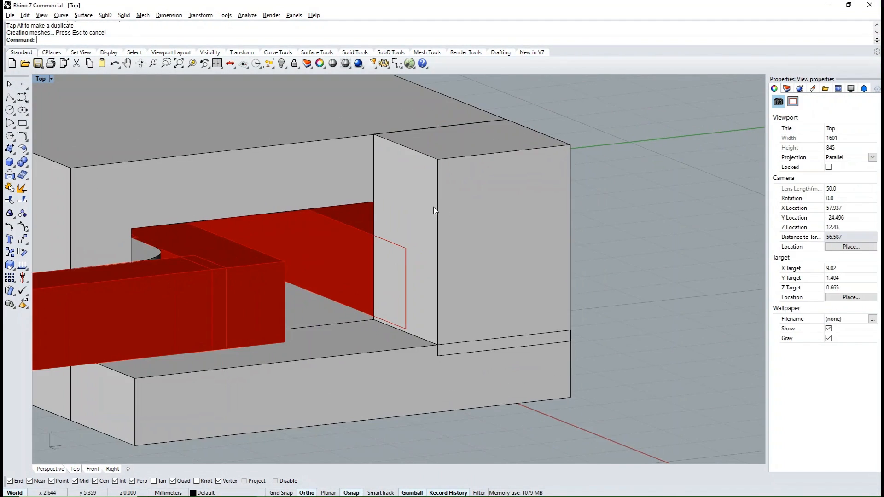
- Duplicate the corner block's upper inner edge and extrude it downward into a vertical strip reaching the top of the box opening
mouse_move(432, 206)
right_mouse_down("ctrl+shift")
mouse_move(422, 233)
mouse_move(435, 217)
right_mouse_up("ctrl+shift")
scroll(433, 207, "down", 7)
scroll(435, 217, "up", 3)
right_click_drag(366, 239, 380, 246, "ctrl+shift")
type("de")
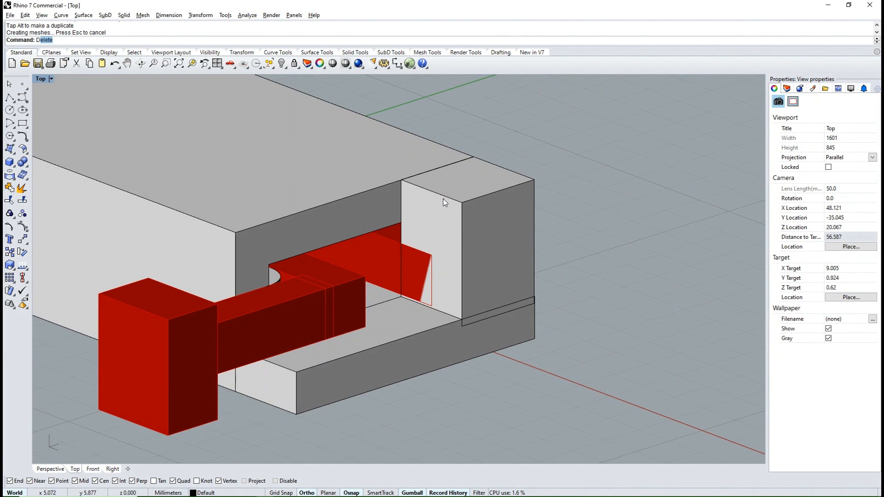
key("space")
left_click(436, 195)
key("space")
left_click_drag(431, 174, 431, 217)
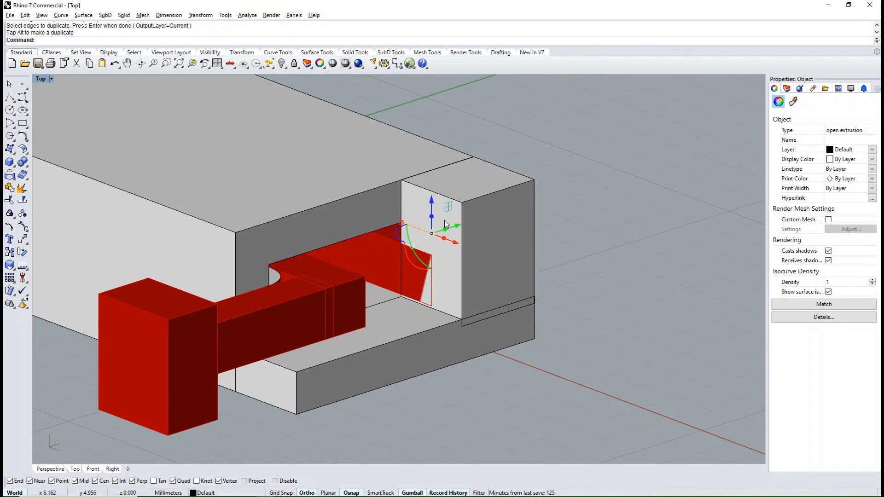
left_click(613, 234)
- Extrude the vertical strip along Y to the opposite side of the box, forming the solid top bar of the frame
left_click(435, 215)
left_click(459, 241)
right_click_drag(467, 229, 441, 236, "ctrl+shift")
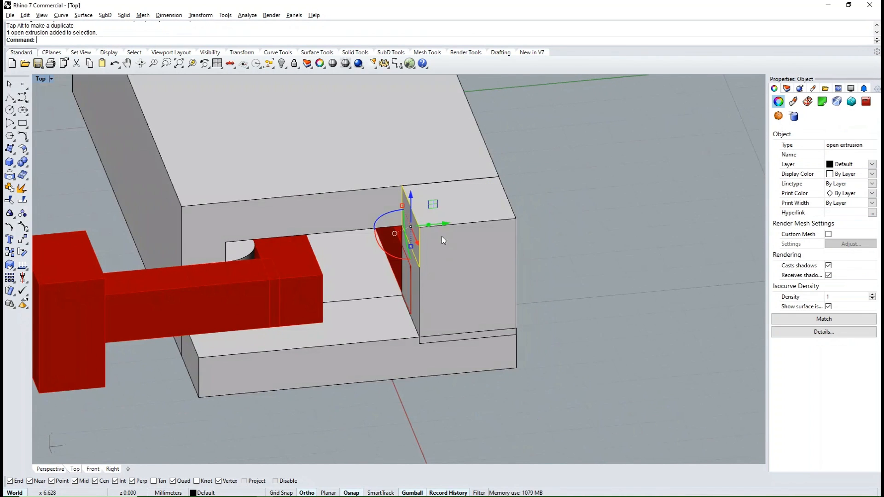
scroll(207, 240, "down", 4)
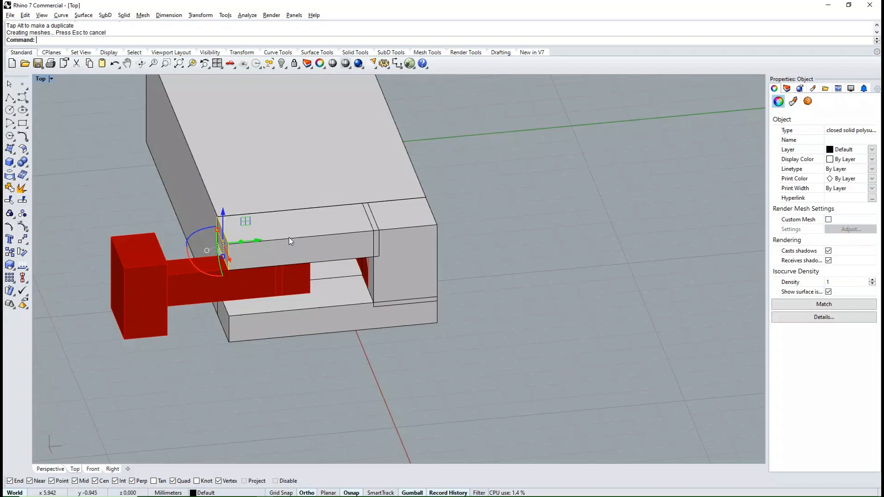
left_click(440, 308)
- Duplicate the plate's upper side edge next to the release bar and extrude it inward along Y into a small flat patch
right_click_drag(439, 309, 382, 300, "ctrl+shift")
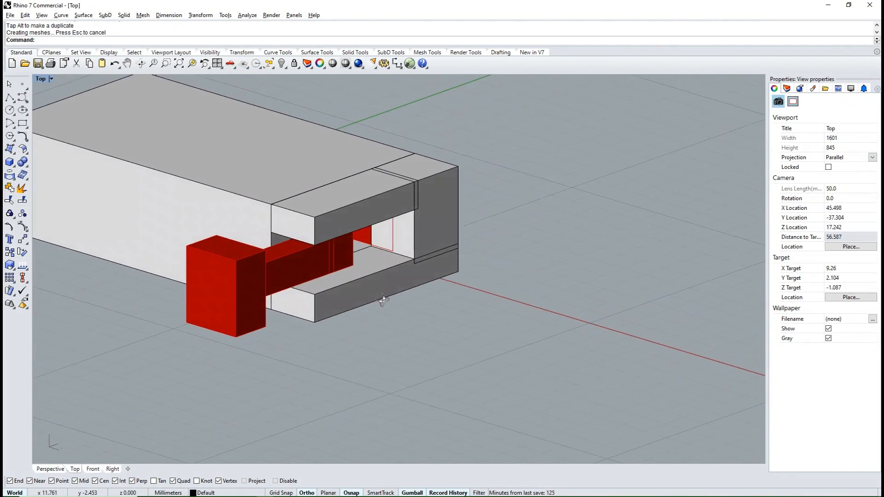
right_click_drag(316, 301, 321, 336, "ctrl+shift")
scroll(322, 336, "up", 6)
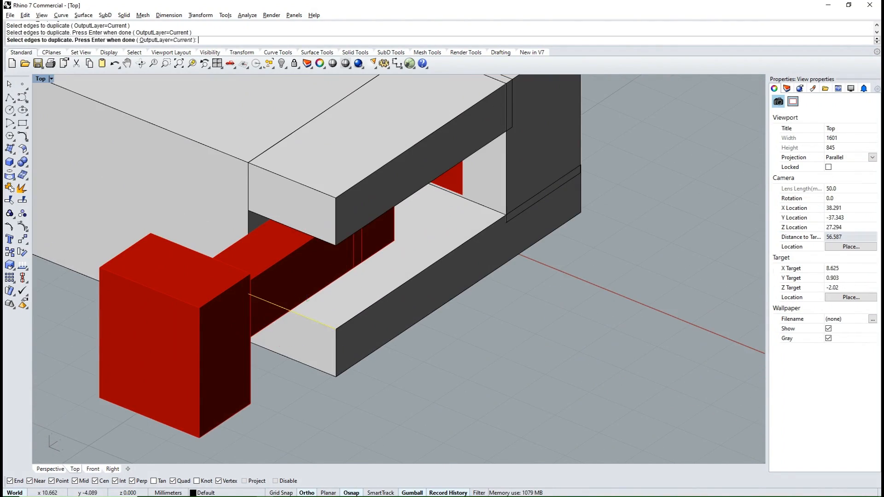
right_click(308, 300)
right_click_drag(362, 310, 312, 305, "ctrl+shift")
left_click_drag(237, 277, 281, 262)
scroll(265, 284, "up", 4)
left_click(379, 340)
- Select the small extruded patch and extrude it upward into the top bar, forming a solid post beside the release bar
left_click(254, 291)
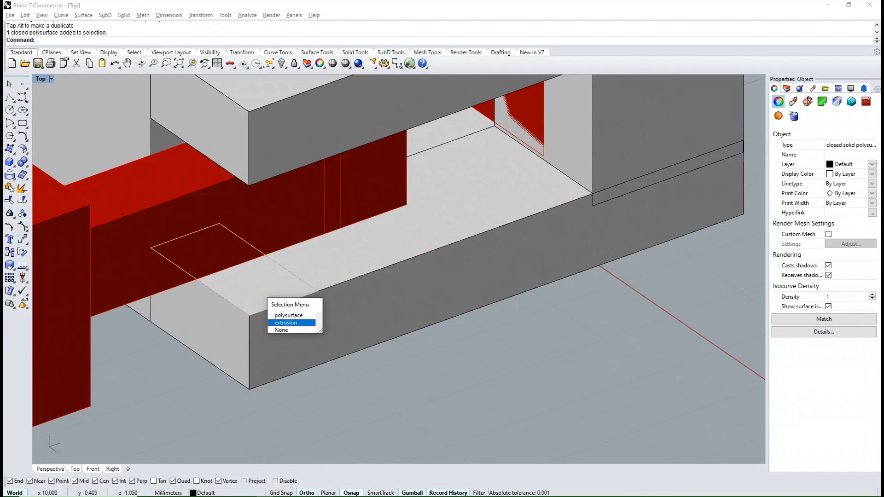
left_click(285, 321)
scroll(287, 321, "down", 6)
right_click_drag(294, 317, 361, 272, "ctrl+shift")
scroll(364, 235, "up", 6)
left_click_drag(348, 262, 386, 165)
scroll(392, 202, "down", 7)
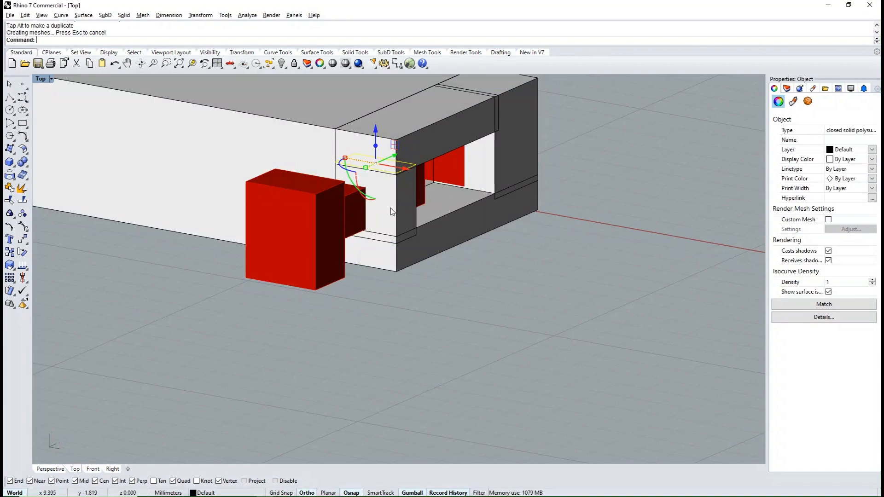
right_click_drag(390, 208, 434, 290, "ctrl+shift")
key("Escape")
- In a wireframe top view, turn on the post's solid points and move its box-side points along X to clear the release bar
left_click(441, 249)
type("t")
key("space")
scroll(438, 338, "down", 4)
scroll(438, 338, "up", 2)
right_click(38, 81)
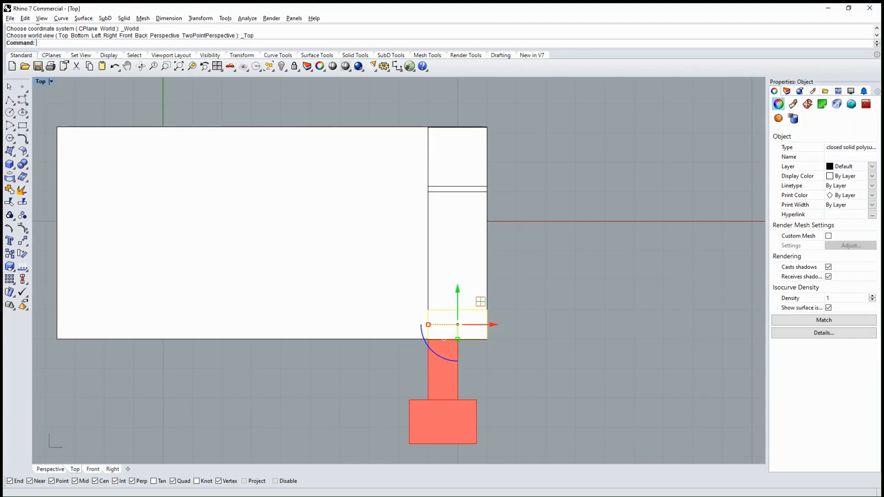
left_click(55, 98)
scroll(430, 337, "up", 6)
type("SolidPtOn")
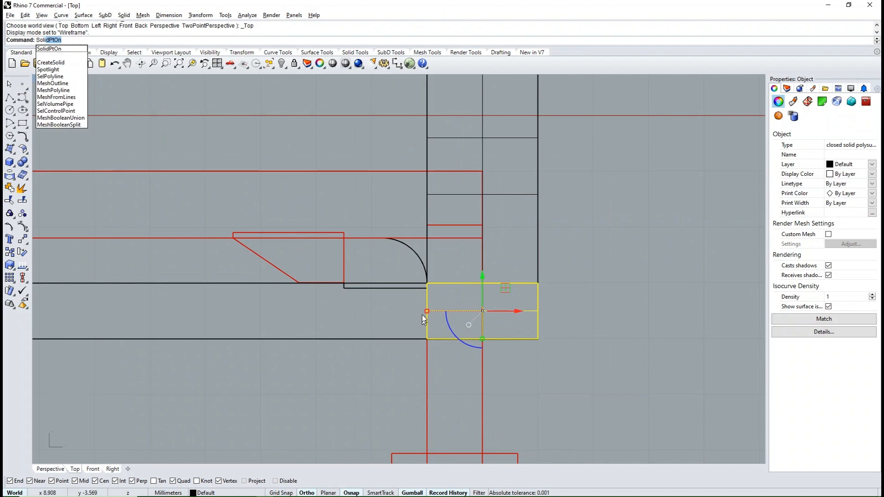
key("Return")
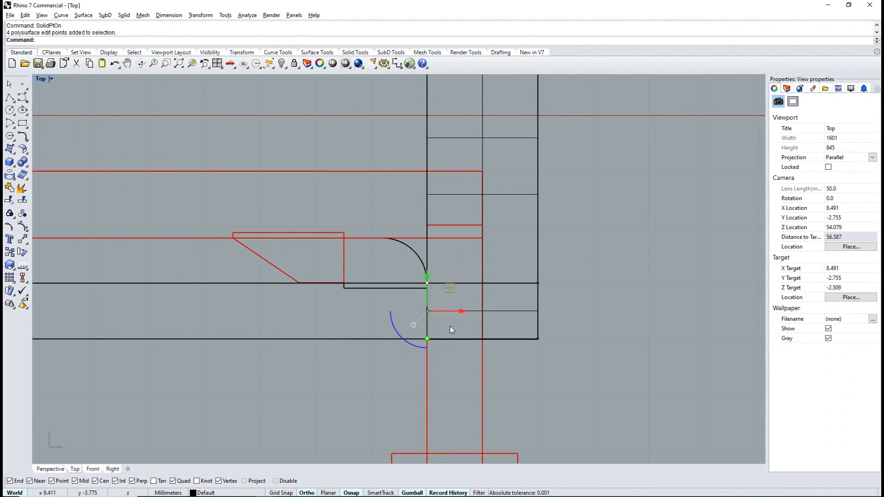
left_click_drag(456, 311, 514, 319)
scroll(426, 219, "down", 6)
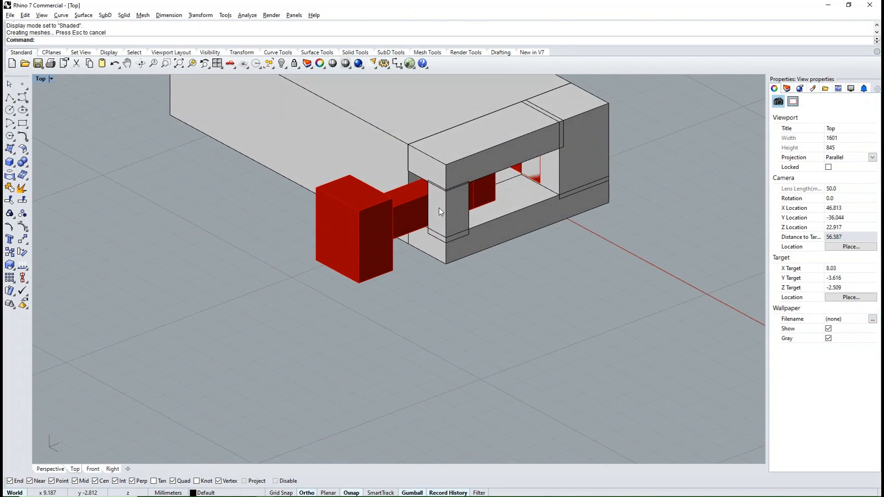
- Select the four frame pieces together with the tongue and move them along X out of the box
left_click(439, 210)
left_click(492, 148, "shift")
left_click(576, 114, "shift")
right_click_drag(515, 226, 524, 188)
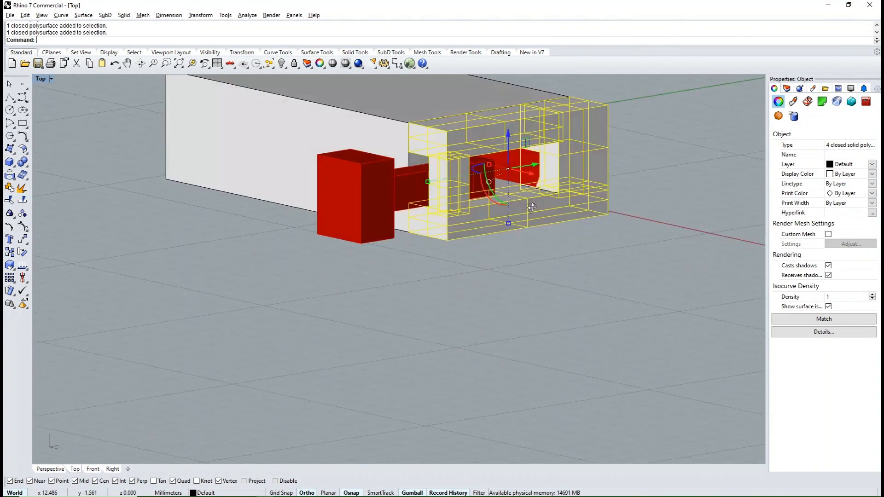
scroll(523, 184, "up", 6)
left_click(515, 150, "shift")
scroll(388, 259, "down", 13)
mouse_move(388, 260)
right_mouse_down()
mouse_move(444, 322)
mouse_move(382, 274)
right_mouse_up()
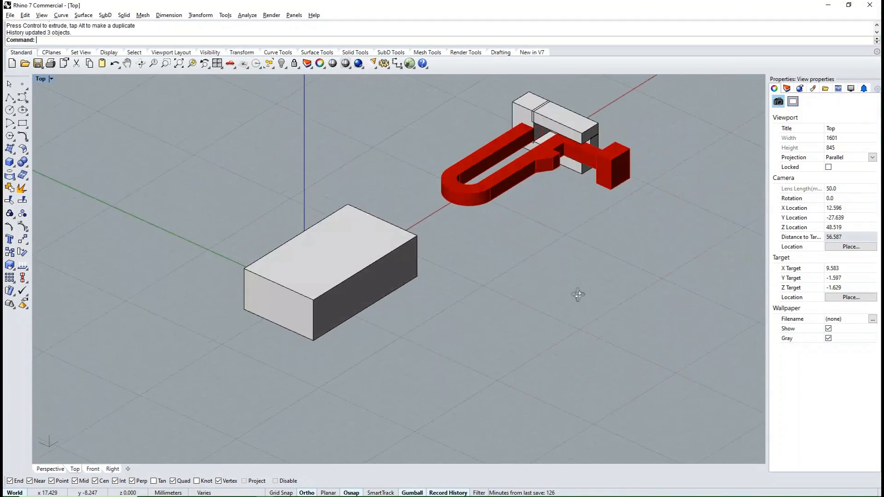
- Examine from several angles how the frame pieces sit around the tongue's ends and release bar
right_click_drag(578, 294, 582, 290)
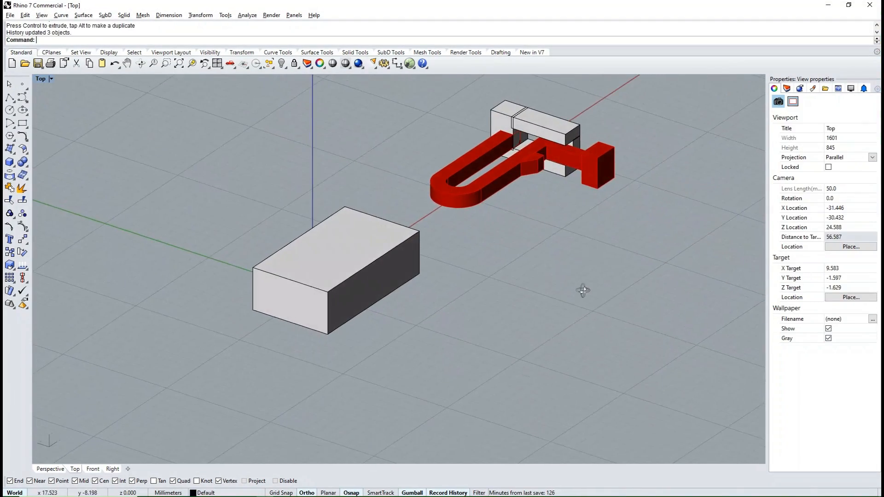
scroll(578, 167, "up", 3)
right_click_drag(603, 336, 578, 263)
scroll(575, 286, "up", 8)
right_click_drag(574, 299, 549, 293, "shift")
scroll(482, 258, "down", 5)
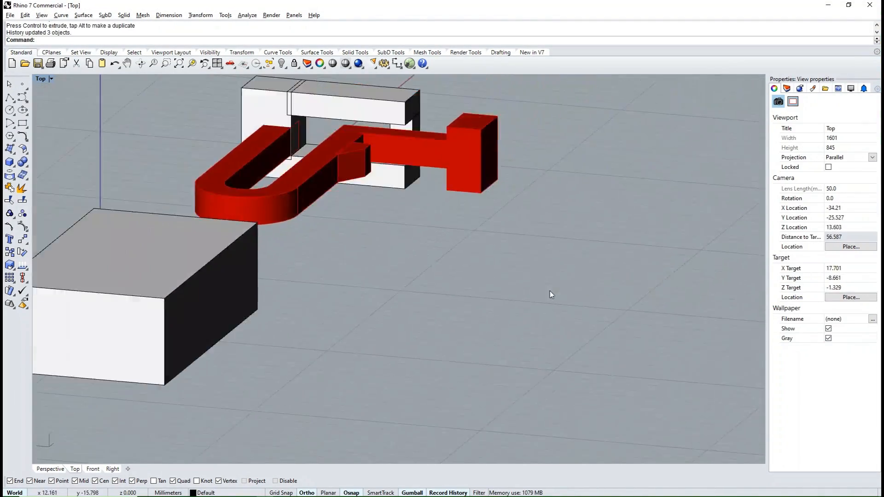
right_click_drag(482, 149, 556, 243, "shift")
scroll(468, 279, "down", 4)
right_click_drag(487, 253, 443, 307)
right_click_drag(444, 256, 462, 236)
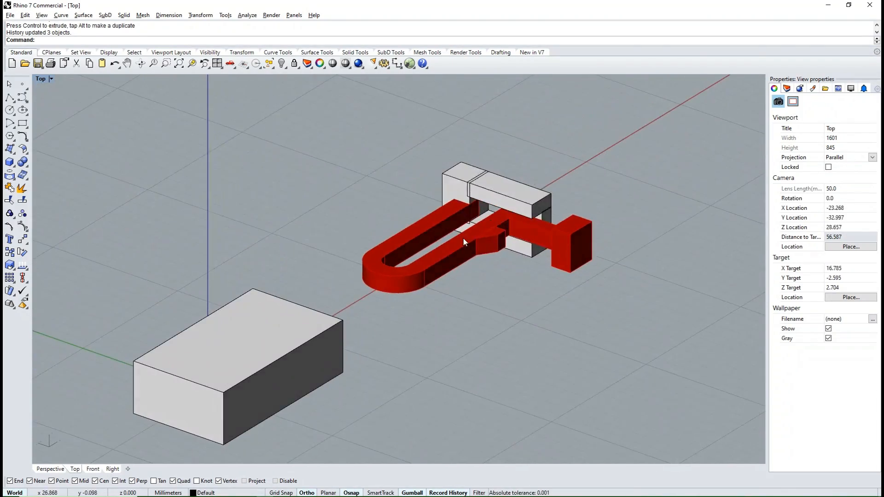
- Move the tongue and frame pieces 20 mm along X back into the box in the top view
left_click(462, 237)
left_click(522, 331)
right_click_drag(522, 330, 470, 308)
left_click(487, 292)
key("ctrl+F1")
type("m")
key("Return")
left_click(542, 324)
type("20")
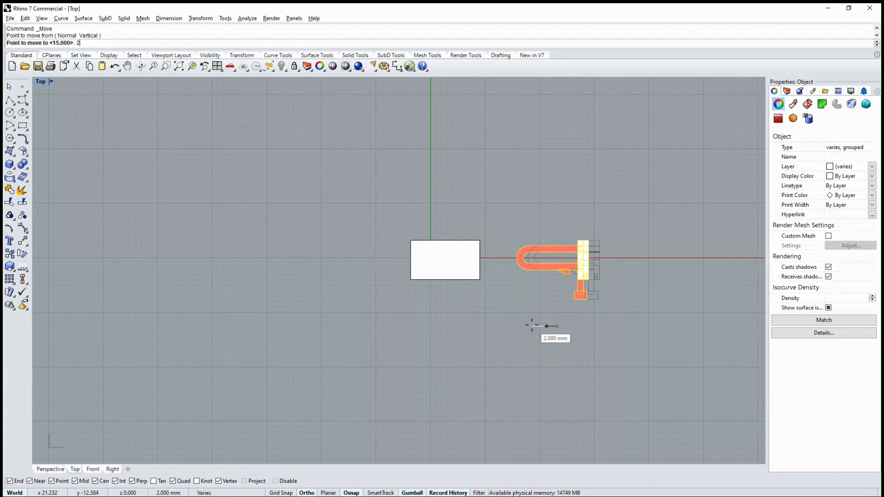
left_click(531, 324)
left_click(478, 341)
- Assign the four frame pieces at the box's open end to Layer 01
scroll(450, 265, "up", 6)
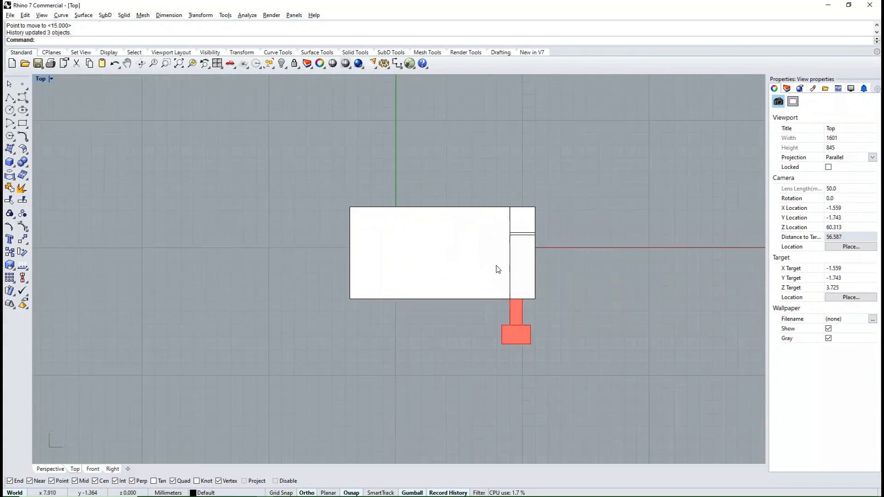
left_click(538, 248)
left_click(787, 89)
right_click(785, 133)
left_click(812, 198)
left_click(629, 298)
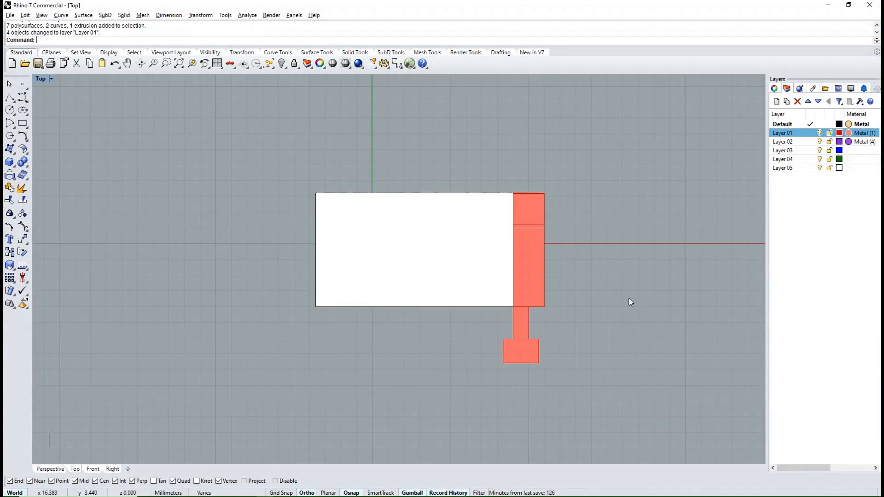
- Switch to wireframe display and draw a circle with a 0.8 mm radius centred on the origin inside the tongue's bend
scroll(582, 237, "up", 2)
scroll(477, 265, "down", 1)
key("ctrl+alt+w")
scroll(300, 231, "up", 3)
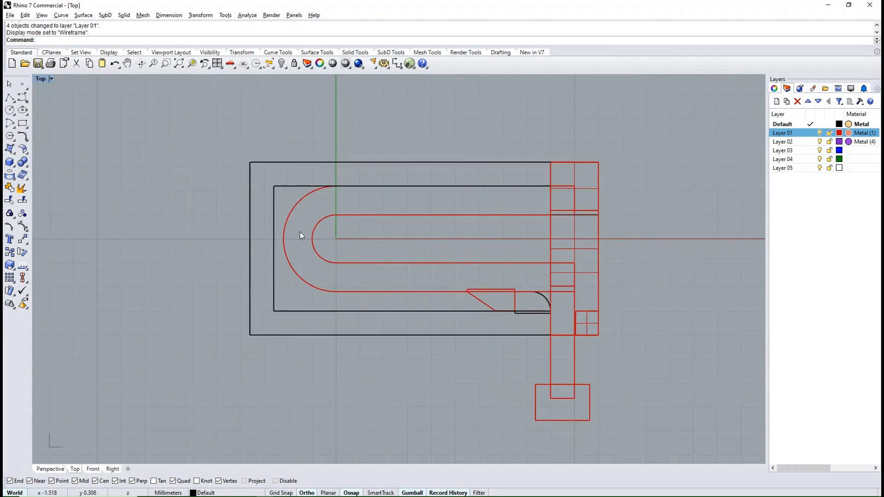
scroll(379, 258, "up", 3)
scroll(381, 276, "down", 1)
type("circle")
key("Return")
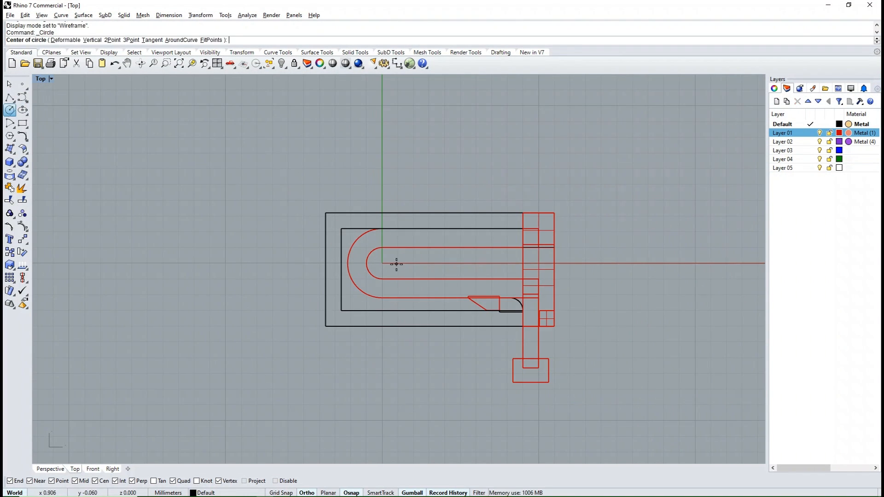
left_click(368, 263)
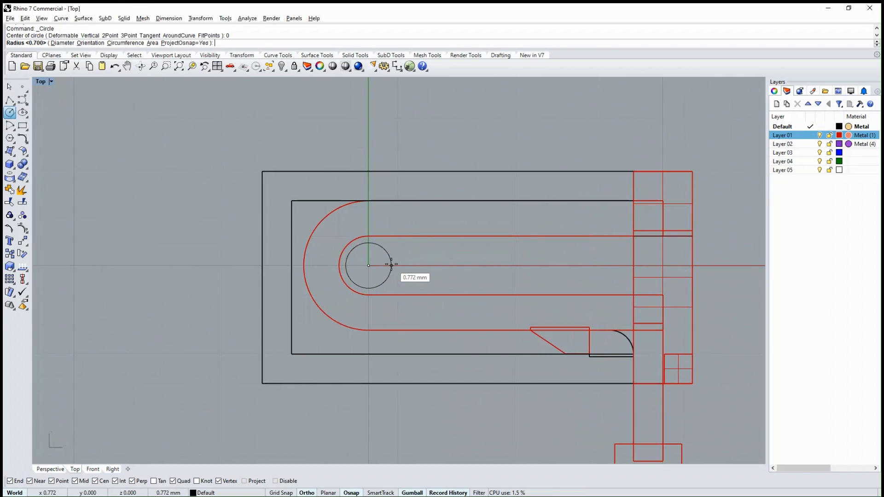
left_click(391, 265)
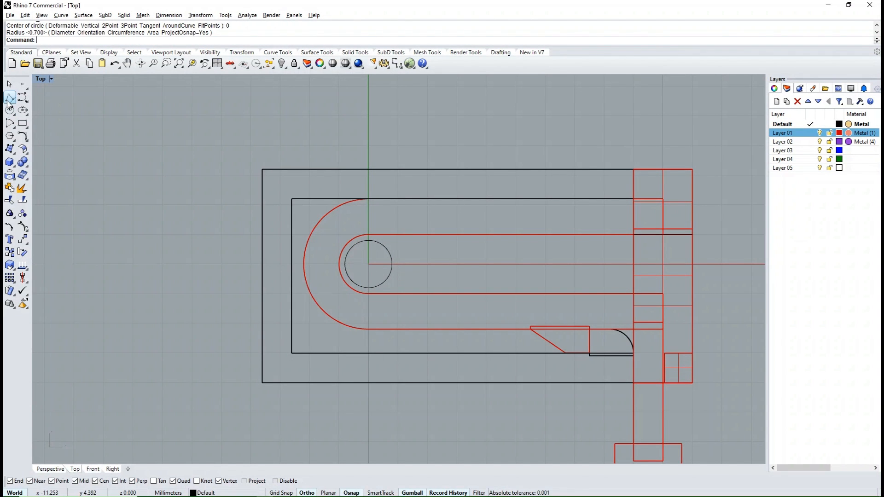
- Draw a line parallel to Y from the circle's X-side quadrant past the box, and extend its other end 1.5 mm beyond the opposite wall
left_click(23, 101)
left_click(397, 237)
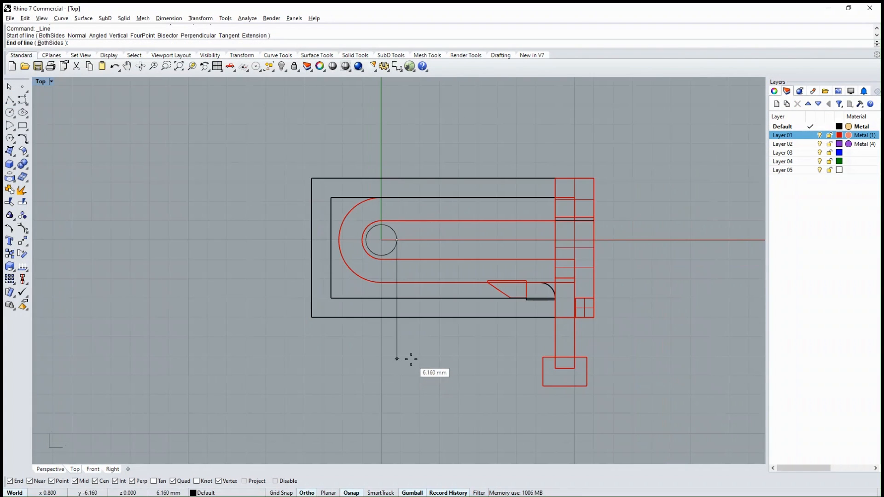
left_click(410, 358)
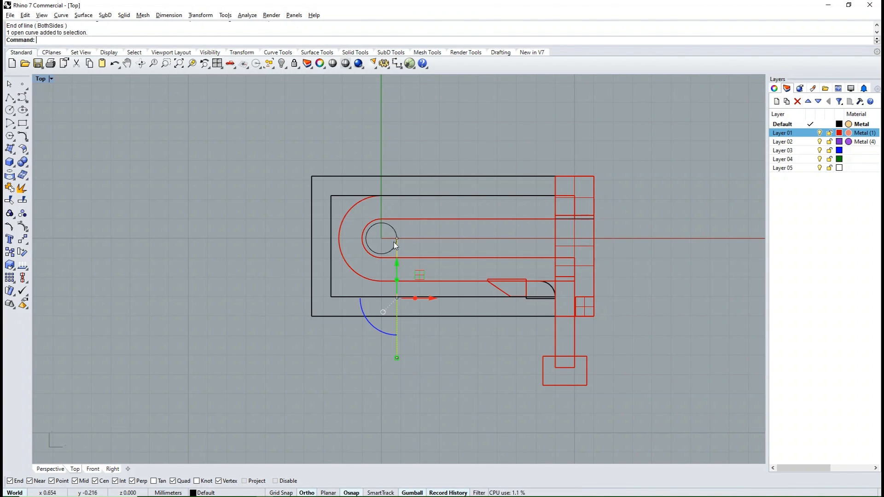
left_click_drag(398, 218, 399, 155)
type("5")
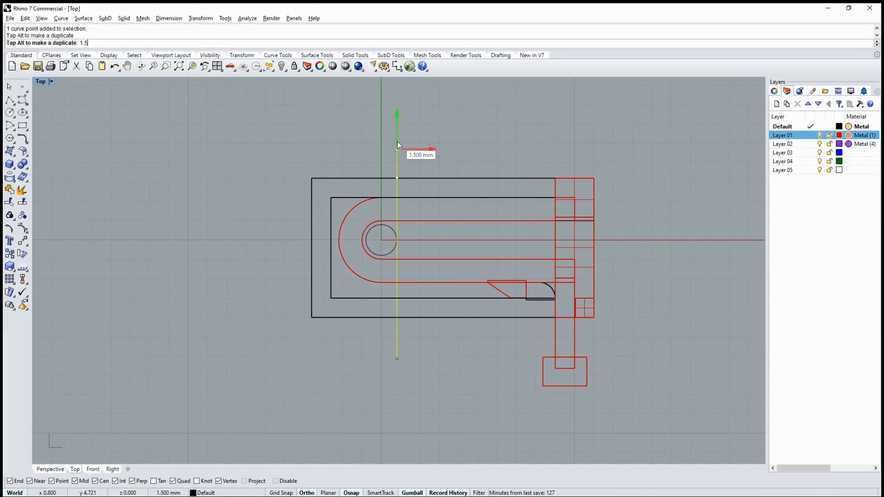
key("Return")
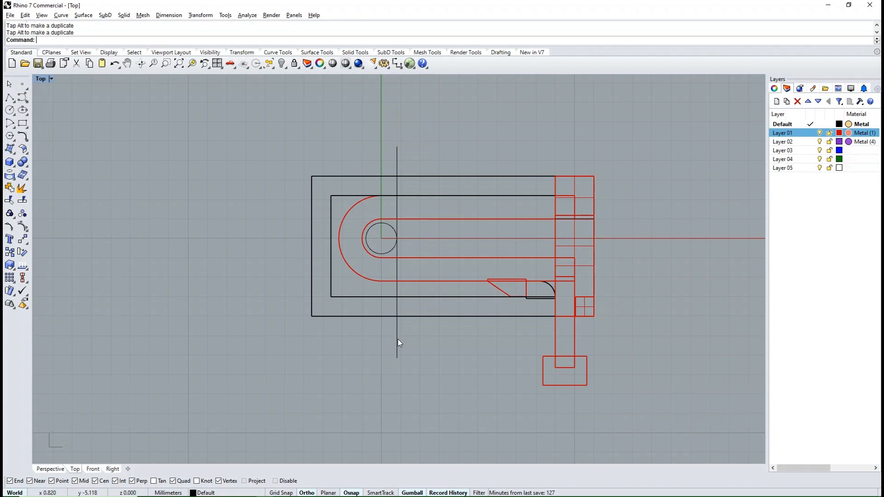
- Move the line along X away from the circle and mirror a copy of it about the Y axis through the origin
left_click(398, 343)
left_click_drag(418, 250, 437, 250)
type("mi")
key("Return")
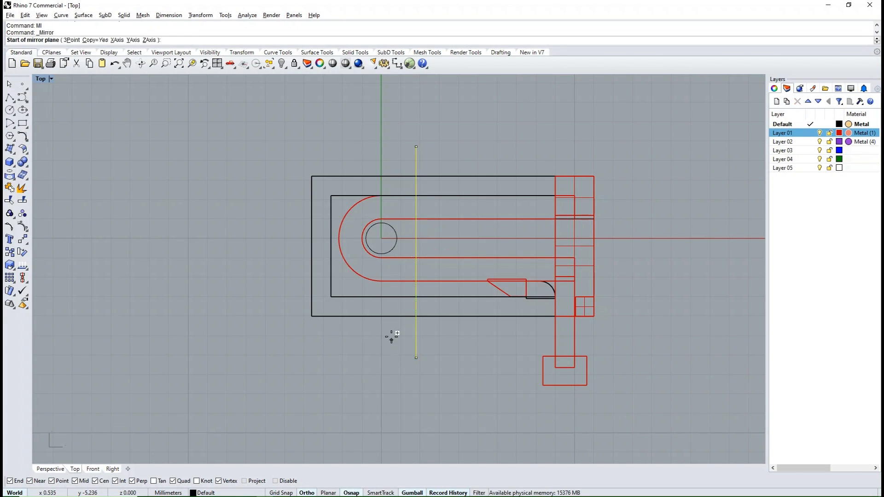
type("0")
key("Return")
left_click(373, 379)
left_click(373, 379)
- Loft a flat surface between the two mirrored lines across the box
scroll(415, 243, "down", 2)
scroll(347, 235, "up", 4)
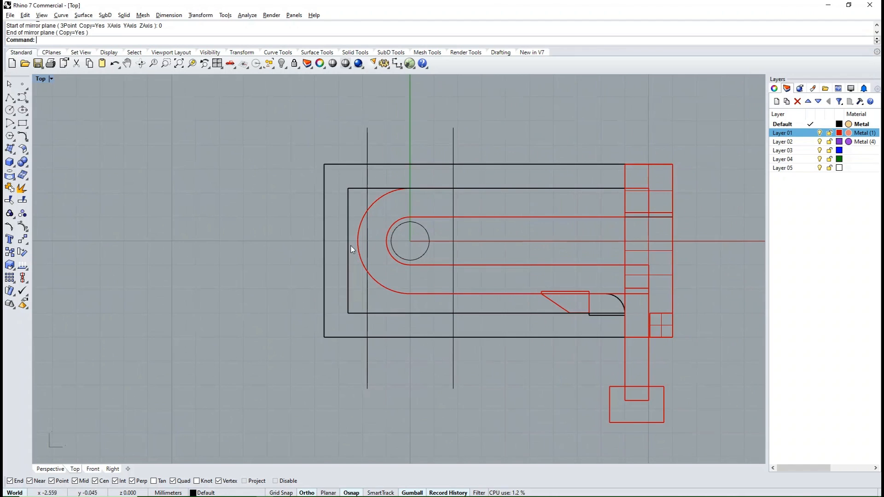
scroll(377, 287, "down", 1)
right_click_drag(410, 386, 420, 268, "ctrl+shift")
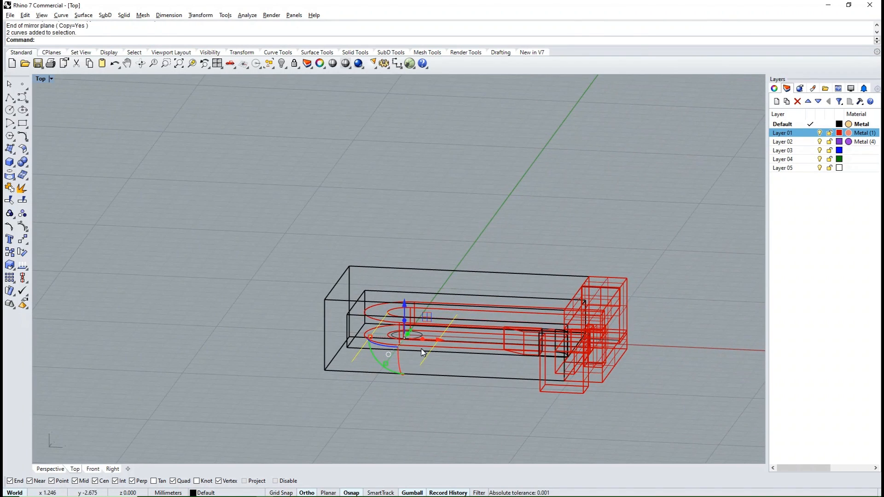
type("Loft")
key("Return")
right_click(38, 78)
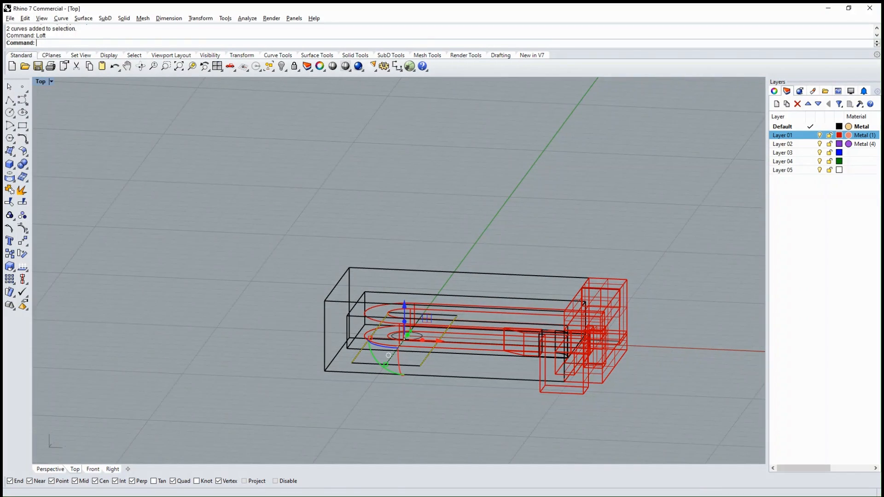
- Return to shaded display and extrude the lofted surface 1.5 mm downward into a solid bar crossing the box
left_click(61, 110)
mouse_move(566, 216)
right_mouse_down("ctrl+shift")
mouse_move(506, 288)
mouse_move(377, 285)
mouse_move(260, 220)
mouse_move(529, 244)
right_mouse_up("ctrl+shift")
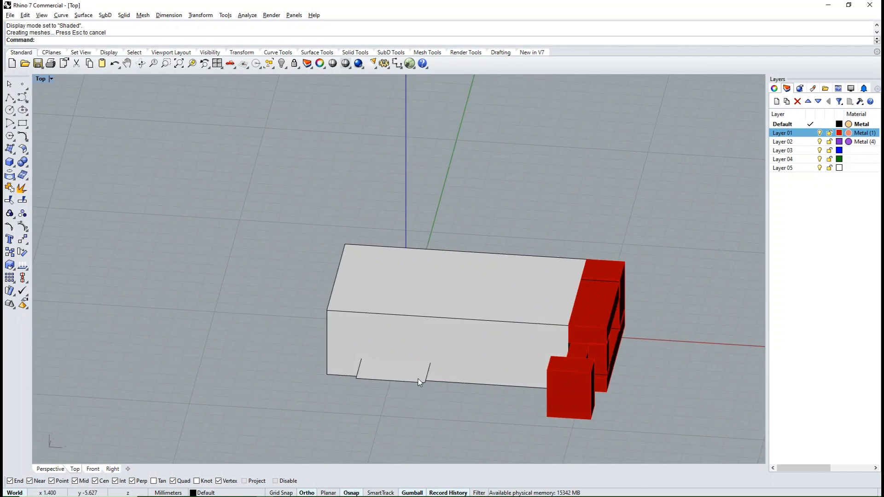
left_click(418, 378)
scroll(420, 379, "up", 2)
right_click_drag(434, 389, 392, 281, "shift")
left_click_drag(429, 277, 432, 308)
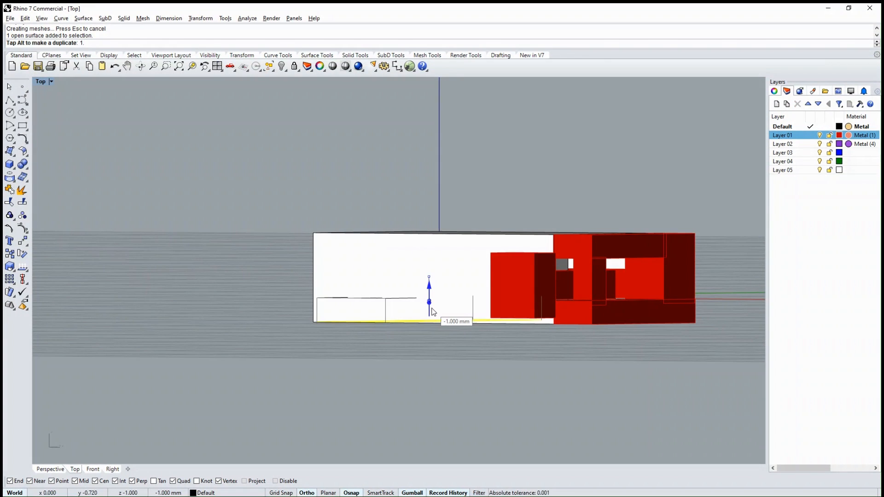
type("1.5")
key("Return")
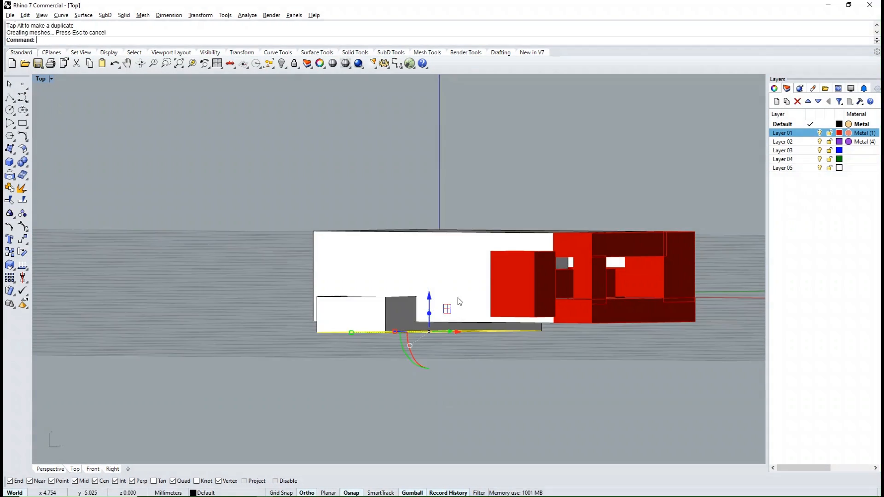
- Examine from several sides how the bar passes under the tongue and projects from both box walls
right_click_drag(458, 302, 482, 352, "ctrl+shift")
left_click(473, 411)
right_click_drag(473, 411, 359, 325, "ctrl+shift")
scroll(439, 284, "up", 4)
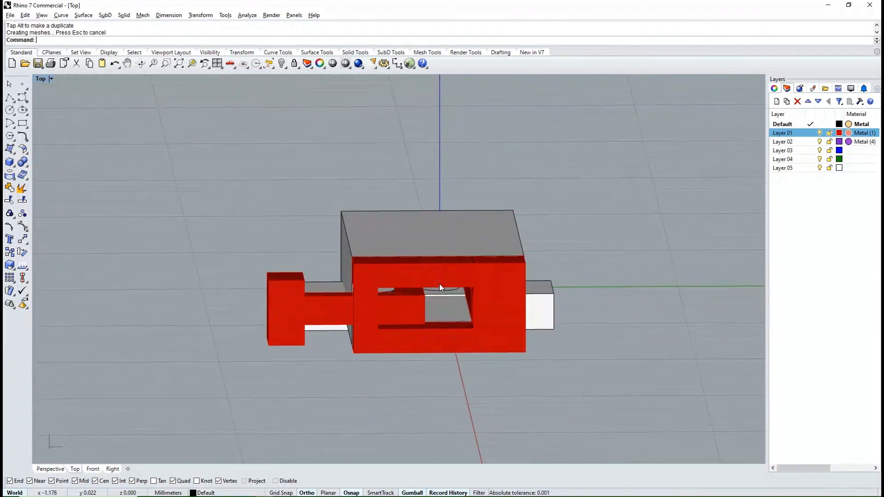
scroll(449, 294, "up", 6)
right_click_drag(439, 283, 497, 354, "ctrl+shift")
left_click(448, 294)
scroll(448, 294, "down", 2)
scroll(414, 306, "down", 4)
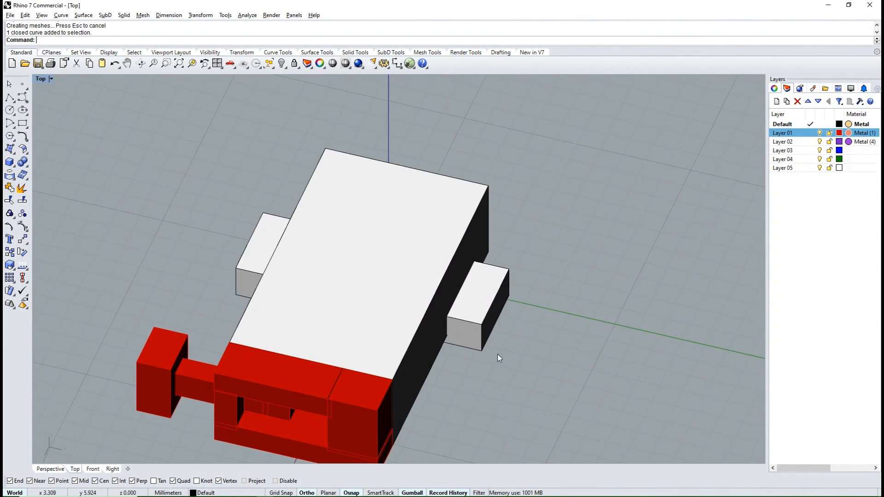
- Duplicate the top edges of the bar's protruding end opposite the release bar and extrude them up into a block
scroll(497, 355, "up", 5)
left_click_drag(520, 291, 474, 282)
left_click(474, 283)
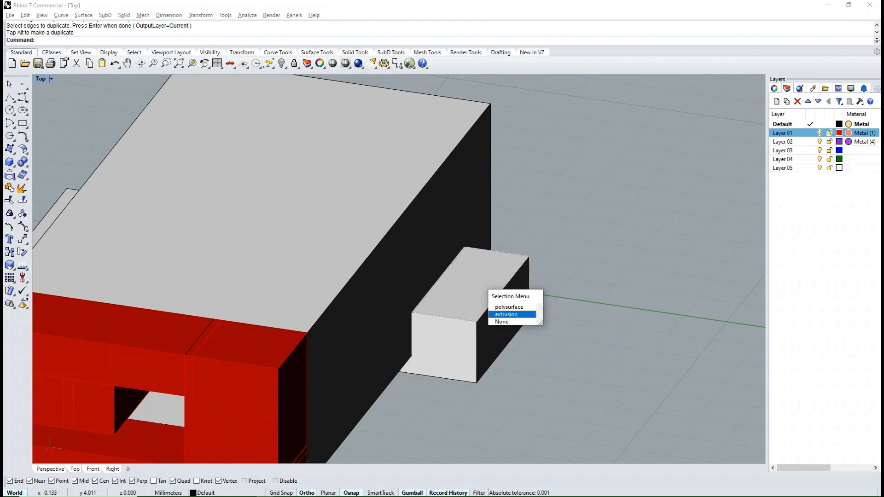
left_click(506, 314)
scroll(454, 298, "down", 5)
left_click_drag(455, 308, 441, 256, "ctrl")
left_click(562, 269)
right_click_drag(562, 269, 497, 325, "ctrl+shift")
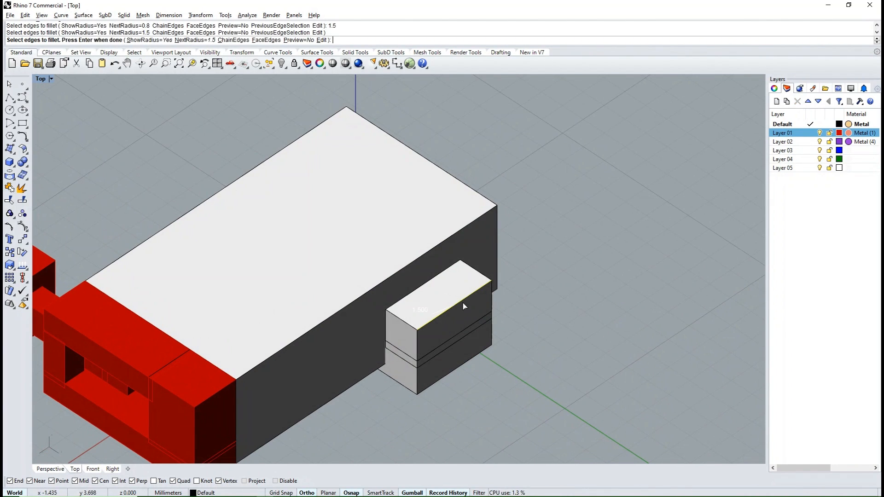
- Fillet the block's outer top edge with a 1.5 mm radius
key("Return")
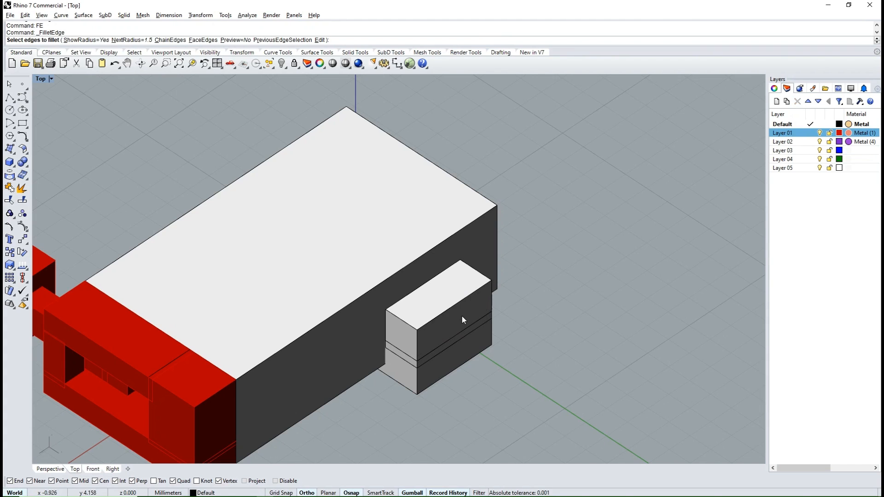
left_click(452, 306)
key("Return")
key("Return")
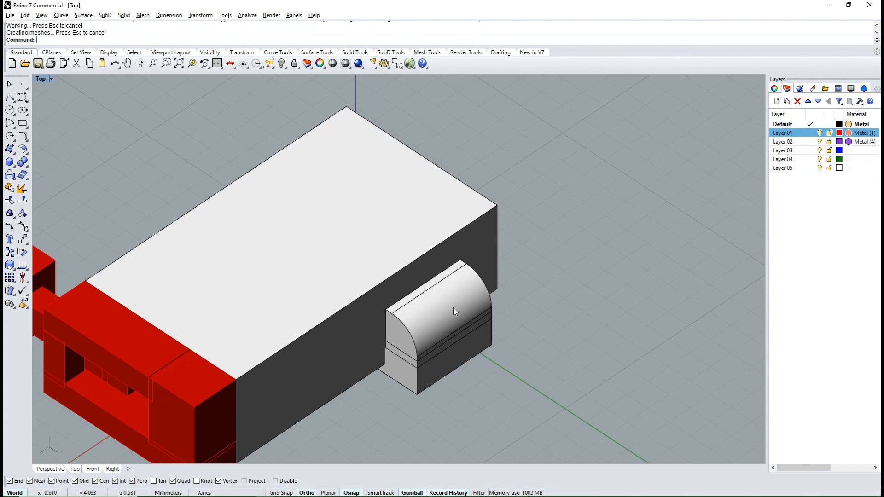
- Move the rounded block along Y away from the box until it stands clear of the bar
right_click_drag(453, 307, 426, 332)
scroll(510, 289, "down", 6)
scroll(433, 295, "up", 6)
left_click(434, 279)
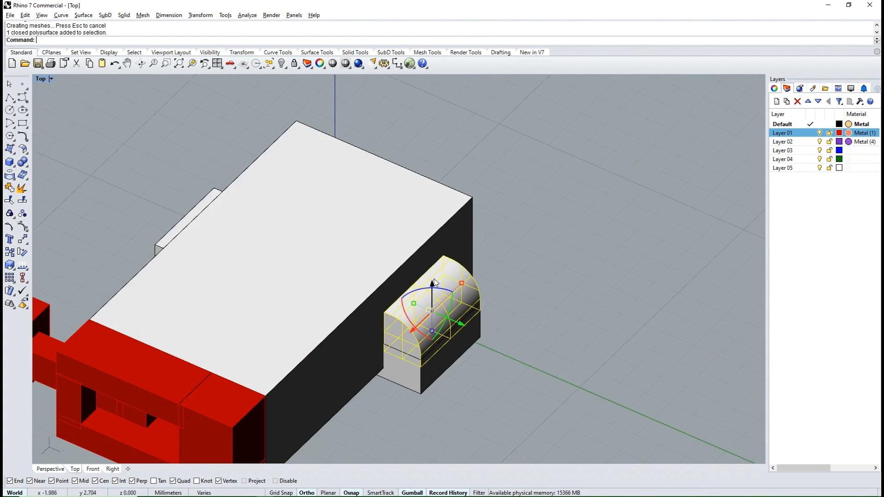
right_click_drag(433, 279, 458, 316)
left_click(471, 292)
scroll(441, 267, "down", 4)
left_click(433, 252)
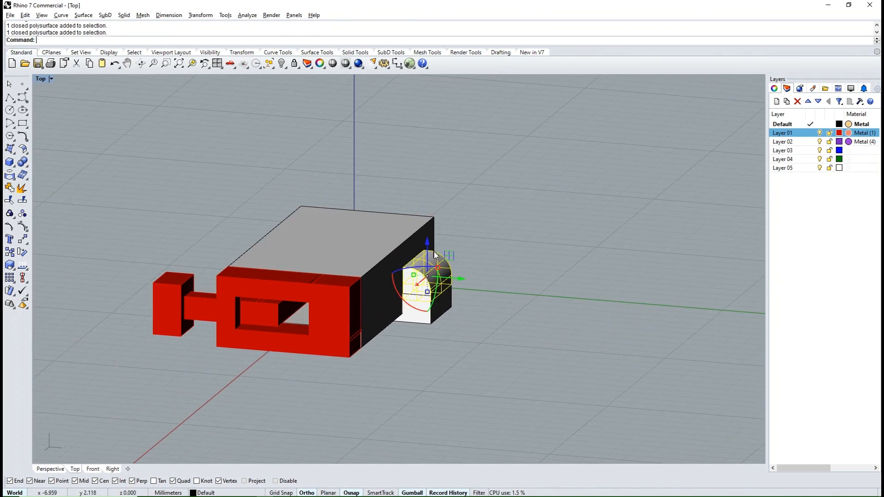
right_click_drag(434, 254, 428, 316)
left_click_drag(458, 277, 540, 286)
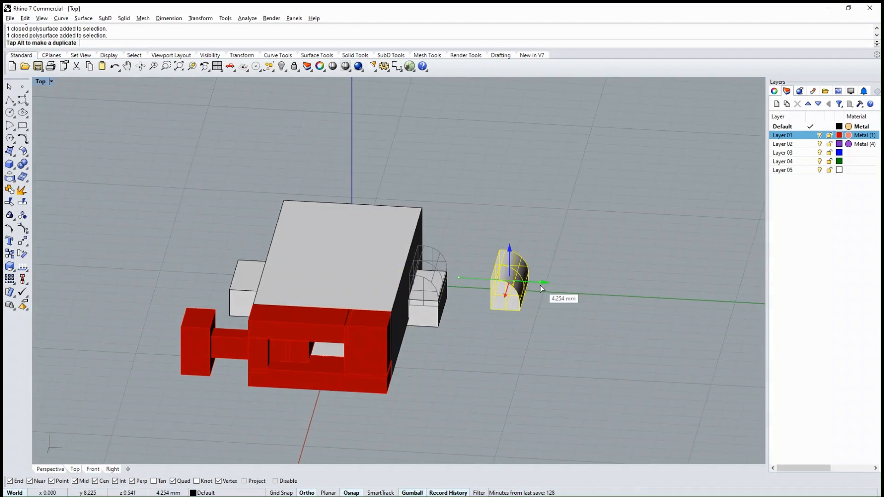
right_click_drag(540, 285, 502, 245)
scroll(506, 240, "up", 5)
scroll(514, 235, "up", 4)
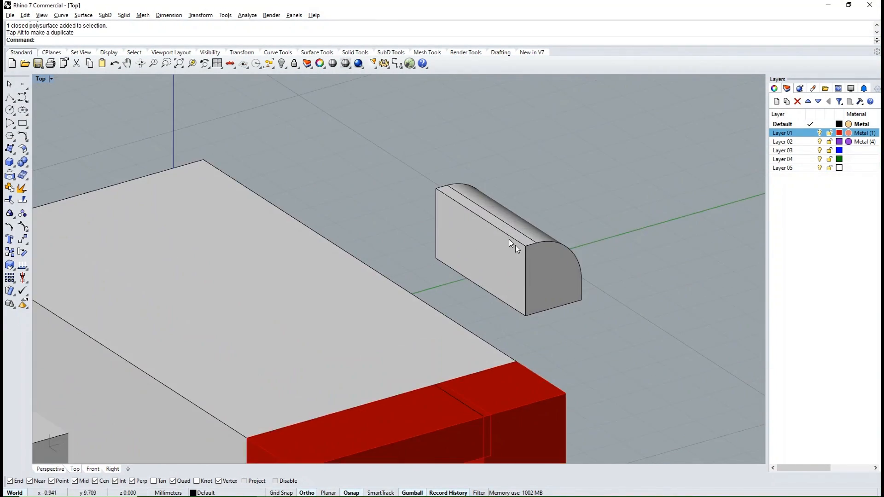
- Create an ellipsoid by diameter along the rounded block's inner top edge, with a third axis of about 0.39 mm
left_click(27, 180)
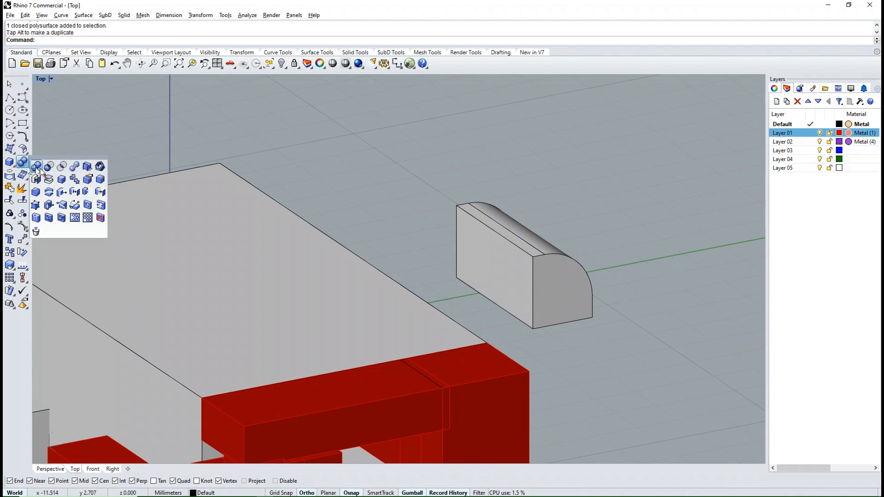
left_click(13, 163)
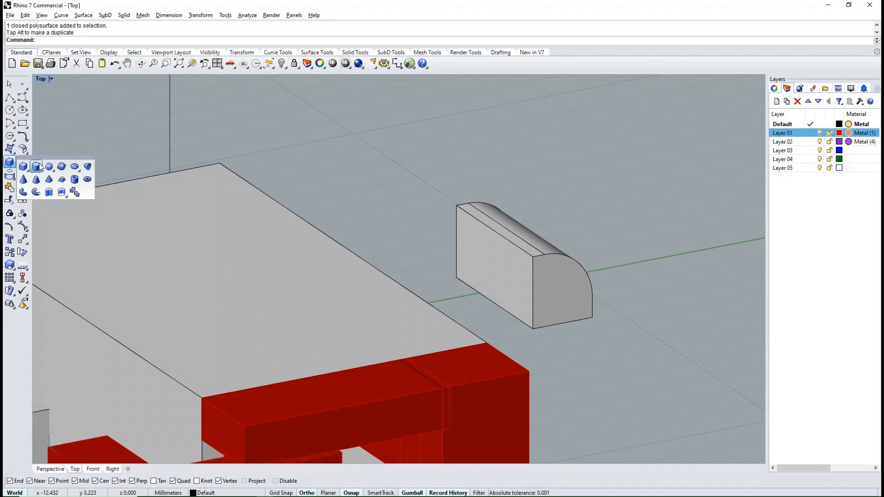
left_click(74, 170)
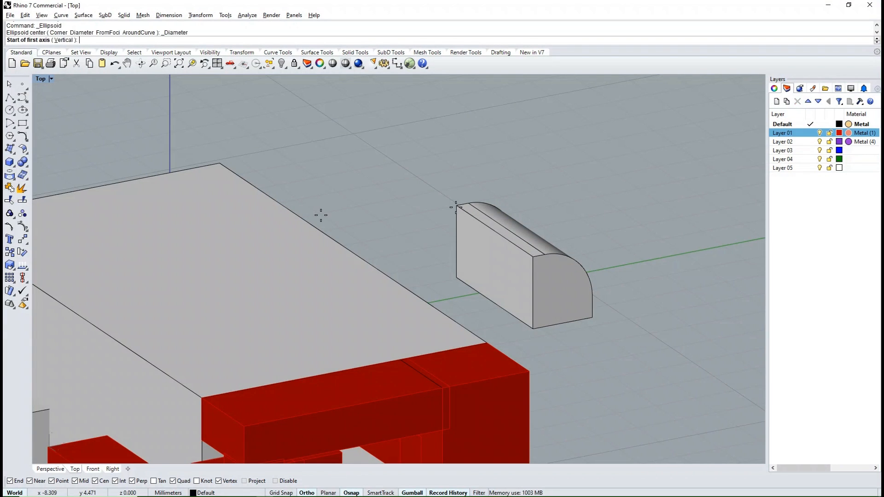
right_click_drag(526, 269, 519, 315)
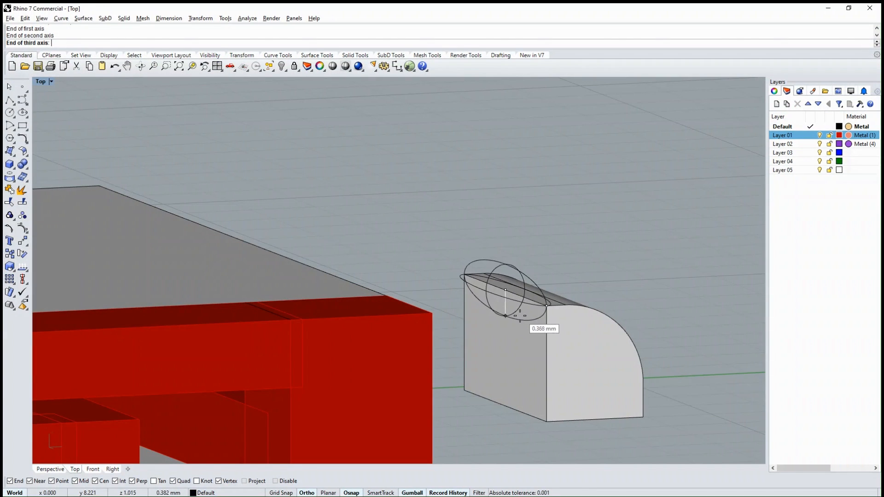
left_click(523, 309)
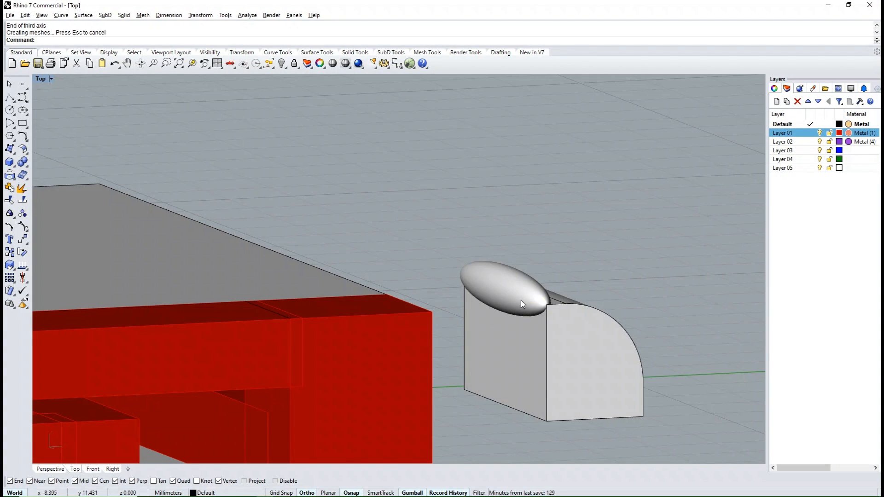
- Lower the ellipsoid from the top edge onto the block's inner face
left_click(520, 300)
left_click_drag(507, 261, 507, 286)
left_click_drag(505, 335, 507, 332)
- Group the ellipsoid with the rounded block
left_click(488, 233)
scroll(489, 232, "down", 5)
right_click_drag(555, 219, 576, 179)
type("G")
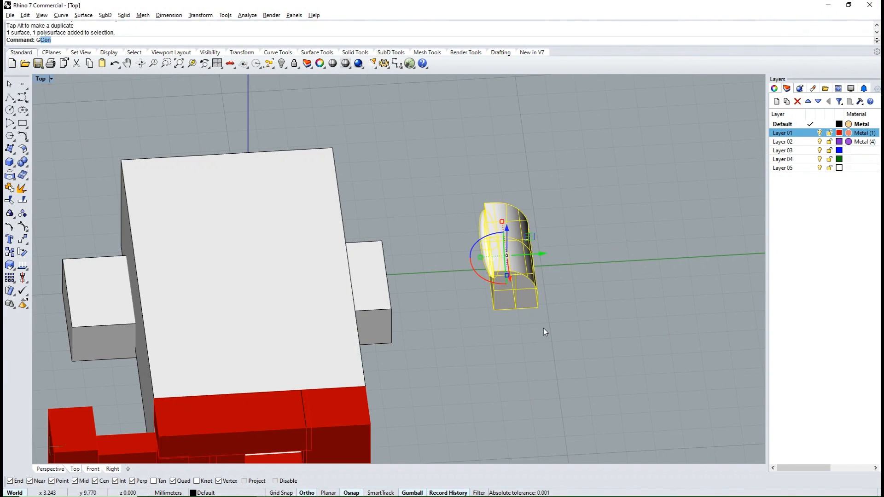
type("roup")
key("Return")
left_click(543, 327)
- Place an ungrouped copy of the ellipsoid at the box wall, offset -5 mm along Y
right_click_drag(526, 316, 482, 292)
type("RG")
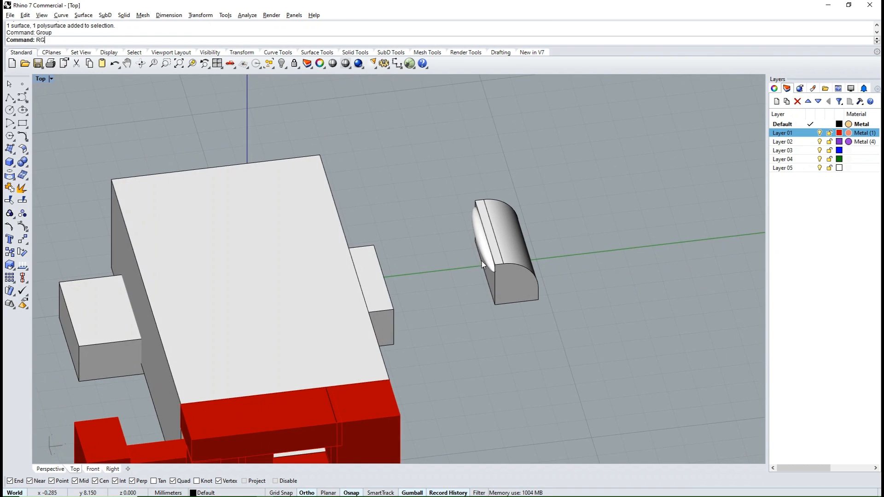
key("Return")
left_click(482, 261)
key("Return")
right_click_drag(481, 261, 451, 273)
left_click(527, 261, "alt")
type("-5")
- Subtract the ellipsoid copy from the box to form a snap recess in its wall, and delete the copy
key("Return")
left_click(414, 365)
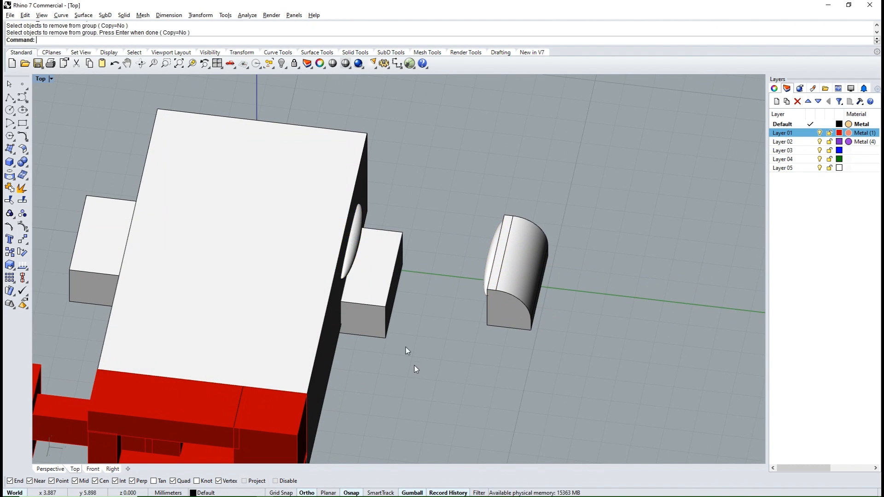
right_click_drag(414, 365, 337, 290)
left_click(346, 240)
type("BD")
key("Return")
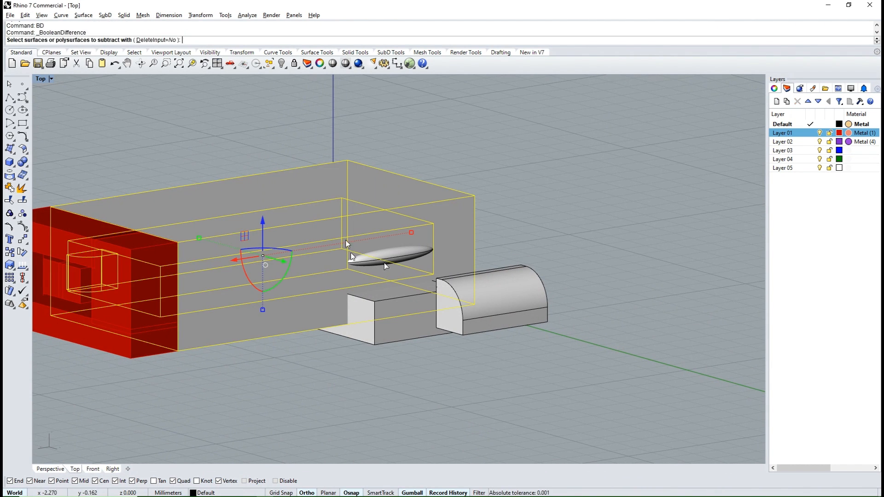
left_click(384, 263)
key("Return")
left_click(398, 255)
key("Delete")
- Move the rounded block and its ellipsoid back along Y onto the bar's end against the box wall
right_click_drag(399, 255, 496, 287)
left_click_drag(536, 248, 394, 262)
right_click_drag(548, 352, 430, 306)
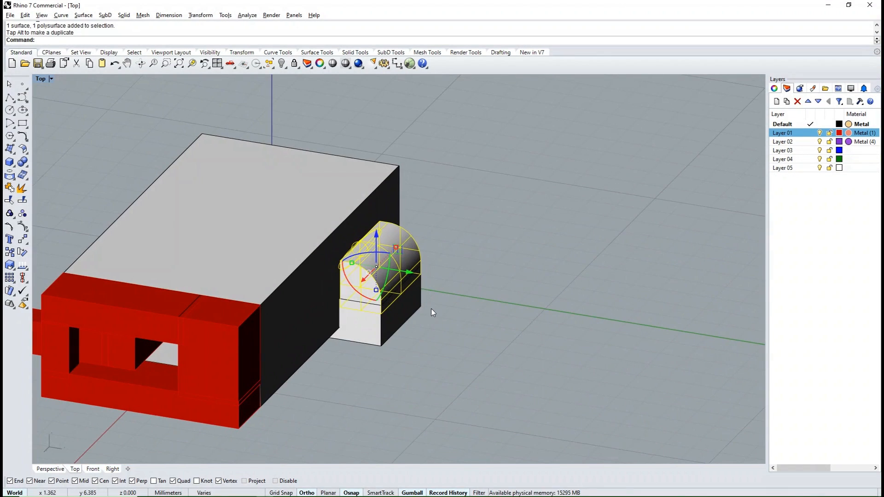
left_click(441, 322)
- Subtract the bar from the box with a Boolean difference to cut a matching notch through its underside
left_click(319, 309)
right_click_drag(320, 309, 520, 352)
type("BD")
key("Return")
left_click(309, 407)
key("Return")
- Group the bar with the rounded block on its end
left_click(312, 409)
scroll(358, 278, "up", 4)
left_click(359, 280, "shift")
right_click_drag(359, 280, 407, 272)
scroll(367, 322, "up", 5)
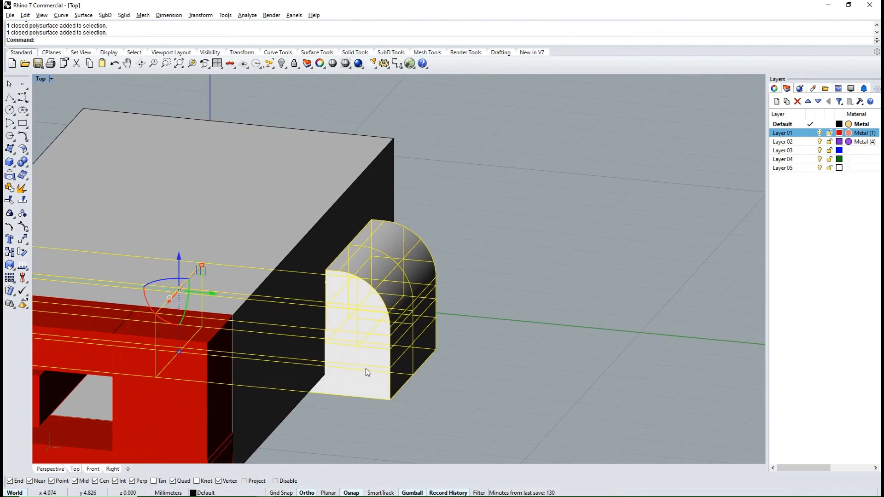
scroll(399, 330, "down", 7)
right_click_drag(398, 330, 474, 323)
key("ctrl+g")
- Move the bar group straight down clear of the box, and bring the ellipsoid down to it
right_click_drag(330, 348, 322, 288)
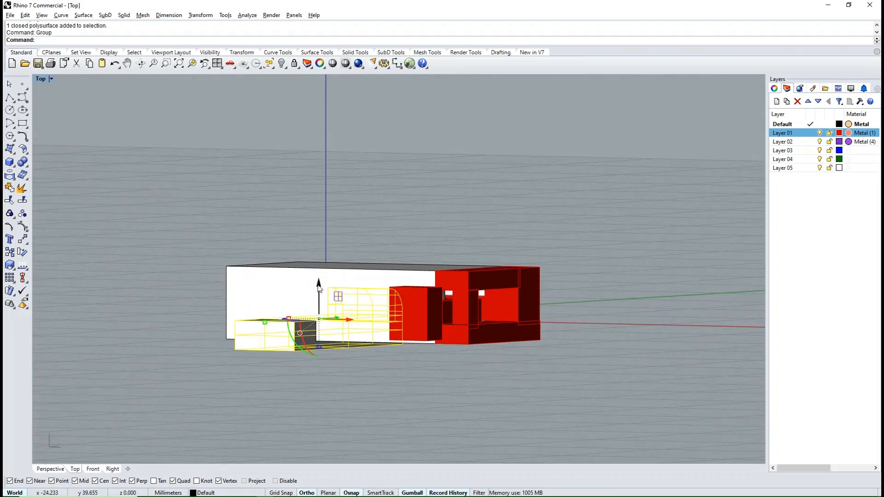
left_click_drag(318, 283, 319, 386)
right_click_drag(621, 249, 456, 282)
left_click(405, 285)
left_click_drag(404, 266, 406, 359)
left_click(460, 341)
- Group the ellipsoid with the bar and the rounded block
right_click_drag(460, 340, 552, 313)
scroll(396, 376, "up", 2)
scroll(393, 380, "up", 4)
left_click(364, 403)
left_click(393, 414, "shift")
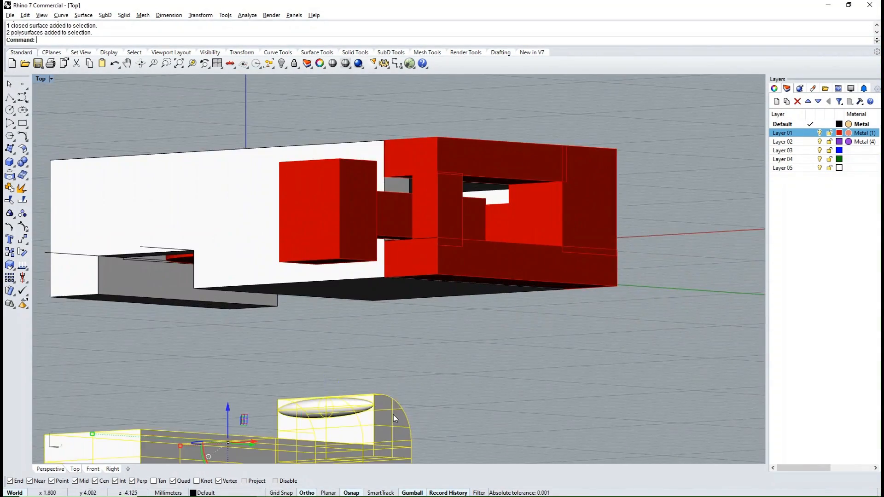
scroll(399, 260, "down", 4)
right_click_drag(400, 260, 397, 350)
scroll(402, 330, "down", 5)
type("g")
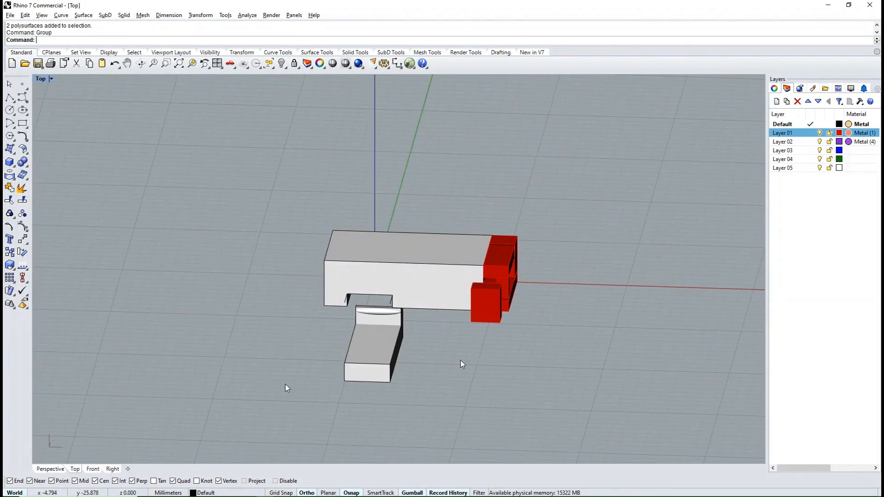
- In the Front view, extrude the circle as a solid to both sides by 1.7 mm, reaching the box's inner ceiling
right_click_drag(460, 360, 444, 308)
scroll(407, 231, "up", 5)
left_click(407, 234)
key("ctrl+F2")
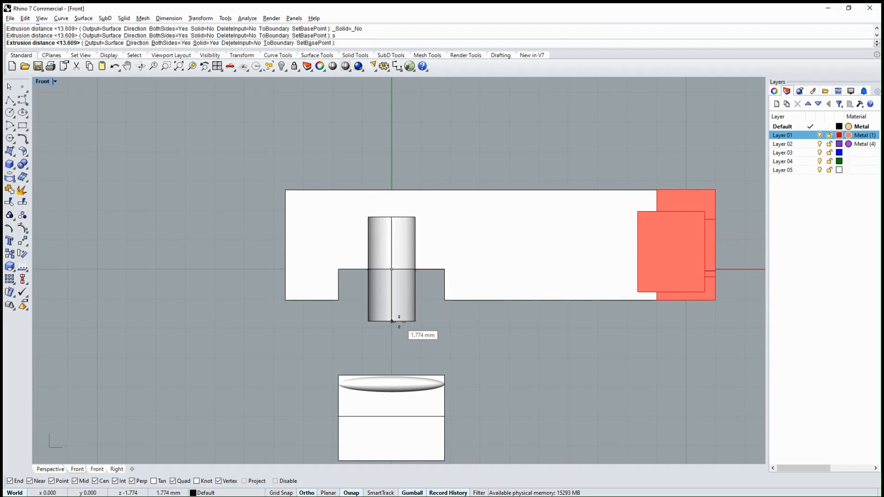
left_click(55, 82)
left_click(69, 102)
scroll(394, 213, "up", 4)
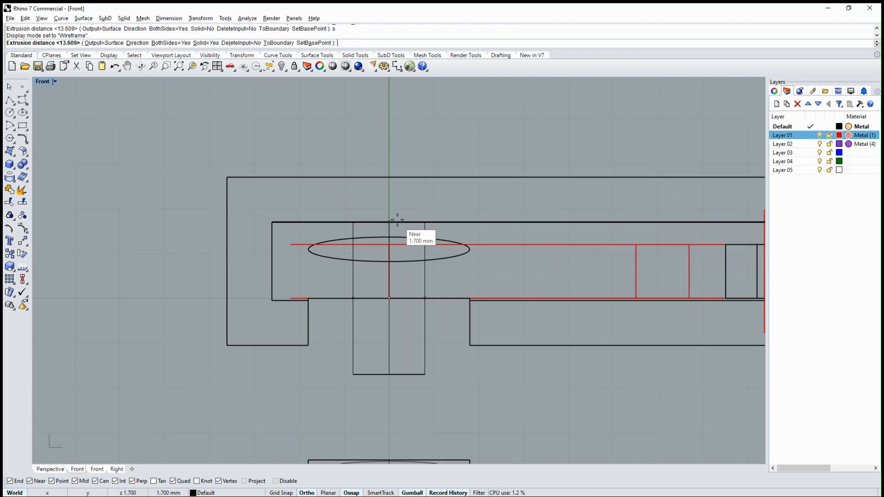
left_click(396, 221)
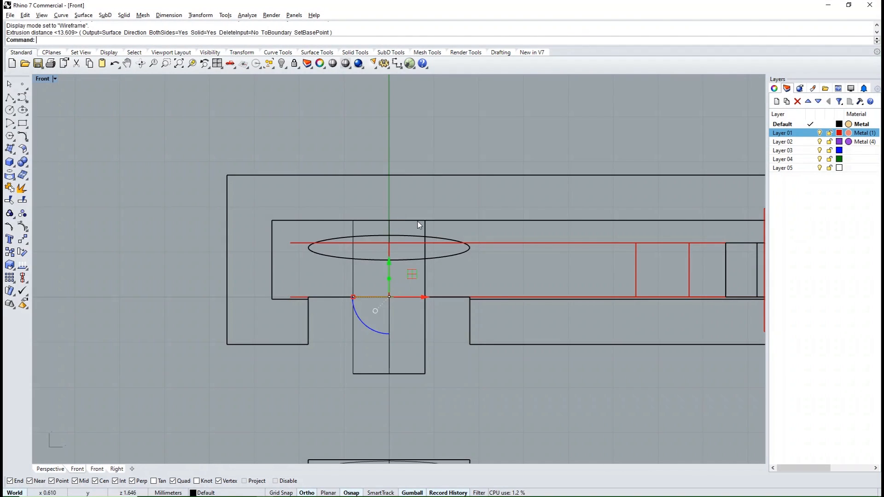
scroll(399, 164, "down", 2)
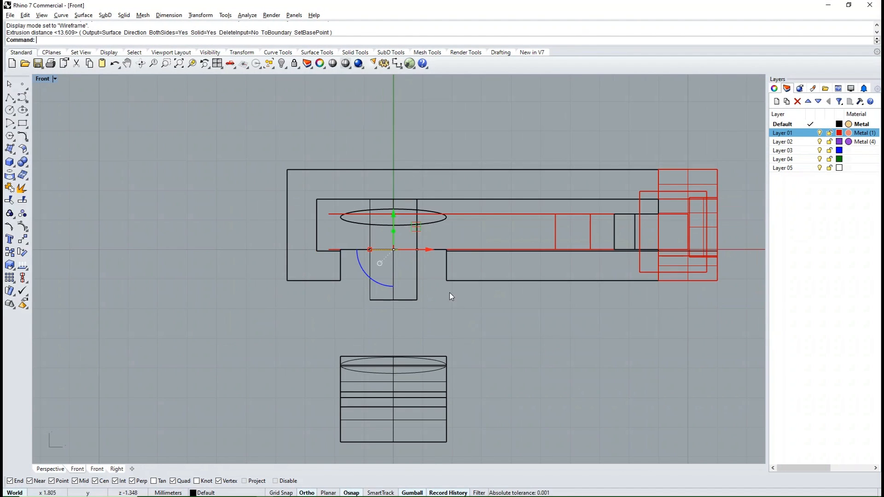
- Return to shaded display and move the cylinder down to the lowered bar
mouse_move(537, 302)
right_mouse_down()
mouse_move(483, 302)
mouse_move(492, 292)
right_mouse_up()
left_click(55, 79)
left_click(69, 111)
mouse_move(364, 271)
right_mouse_down()
mouse_move(382, 199)
mouse_move(376, 182)
mouse_move(339, 243)
right_mouse_up()
left_click(328, 243)
left_click_drag(330, 184, 331, 264)
- Move the cylinder's bottom face up so it no longer protrudes beneath the bar
left_click(368, 341)
right_click_drag(370, 336, 328, 286)
scroll(340, 296, "up", 6)
left_click(337, 297, "ctrl+shift")
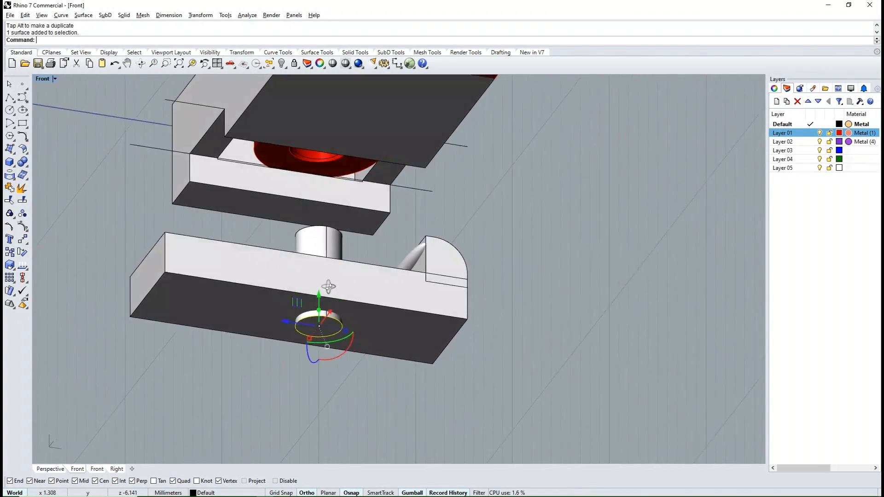
left_click_drag(319, 295, 318, 280)
left_click(433, 225)
- Group the cylinder with the bar, the rounded block and the ellipsoid
scroll(431, 225, "down", 4)
right_click_drag(304, 230, 569, 322)
scroll(477, 269, "up", 4)
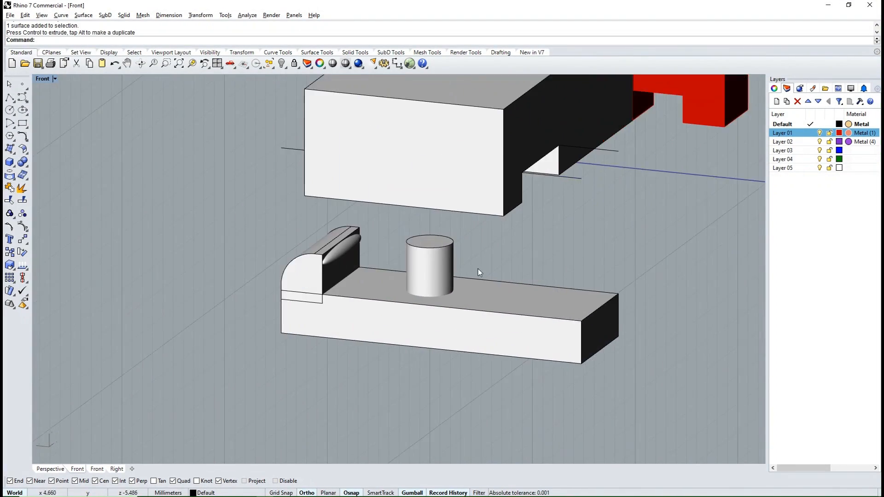
scroll(478, 269, "down", 2)
left_click_drag(524, 256, 269, 352)
type("Group")
key("Return")
left_click(512, 356)
- Move the grouped bar assembly straight up into the notch in the box
right_click_drag(515, 357, 381, 331)
left_click(389, 318)
left_click_drag(433, 256, 434, 138)
left_click(369, 309)
- Check the assembly's fit from the Right view and from below, and assign the bar assembly to Layer 02
scroll(369, 308, "down", 6)
type("Right")
key("Return")
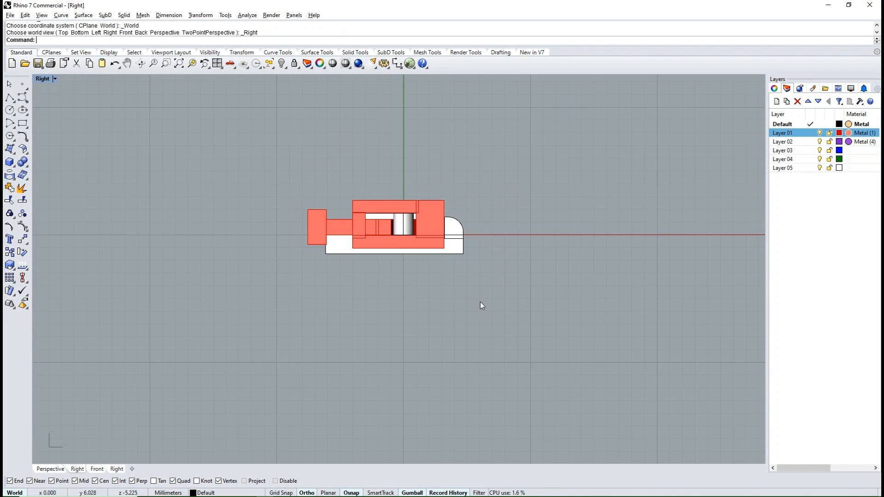
scroll(406, 252, "up", 6)
right_click_drag(252, 232, 379, 166, "ctrl+shift")
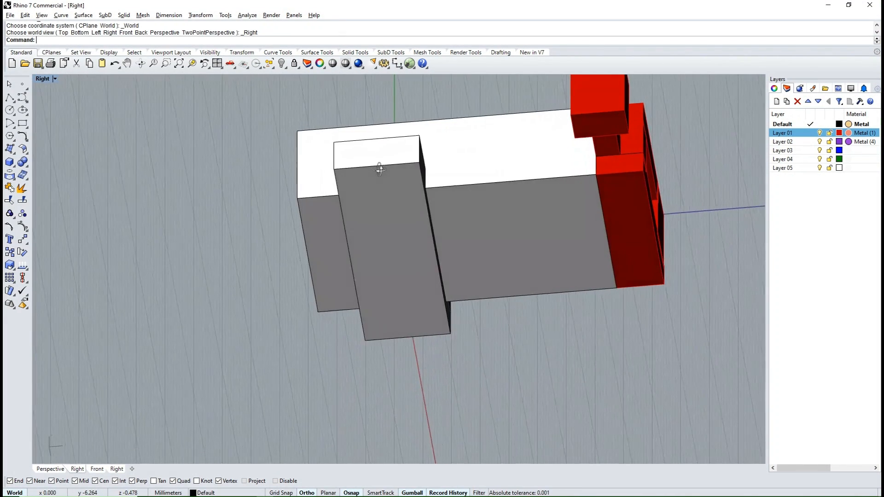
left_click(380, 168)
right_click(792, 142)
left_click(815, 230)
left_click(596, 369)
- Switch the viewport to the Perspective view
scroll(485, 303, "down", 6)
right_click_drag(486, 303, 355, 321)
type("Perspective")
key("Return")
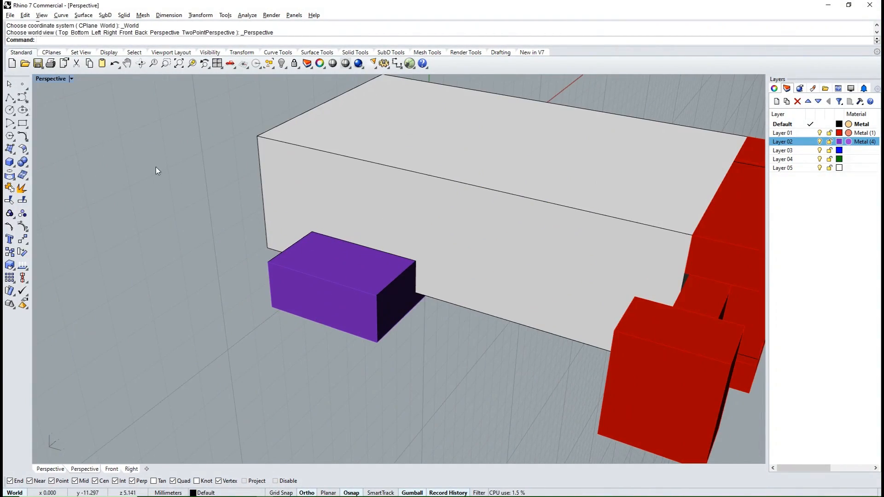
- In the Right view, draw a circle of 0.7 mm radius centred on the midpoint of the purple bar's upper end edge
type("R")
key("Return")
right_click_drag(185, 162, 280, 201, "ctrl+shift")
left_click(10, 110)
left_click(308, 246)
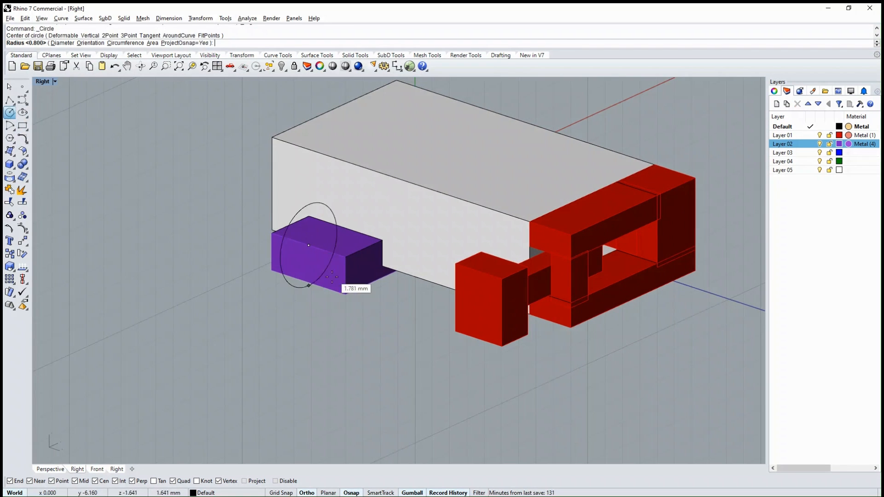
left_click(307, 229)
scroll(306, 228, "up", 2)
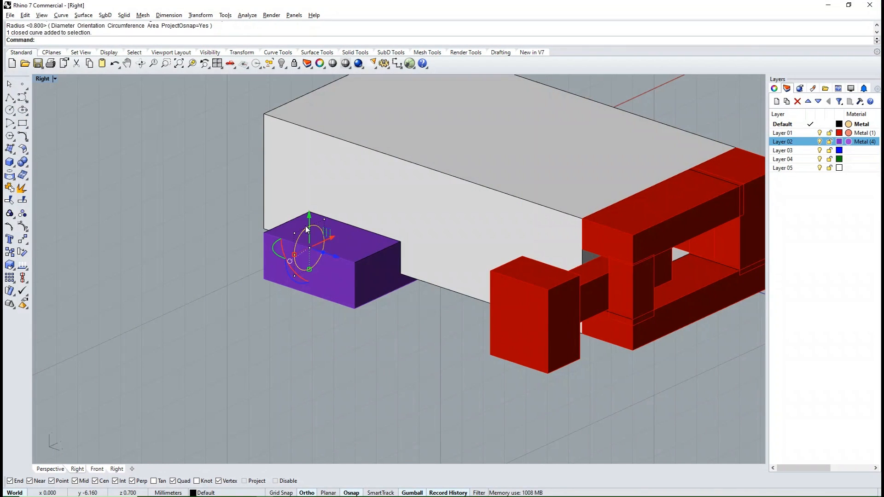
- Offset the circle outward to form a larger concentric outline for the hinge tube
type("oc")
key("Return")
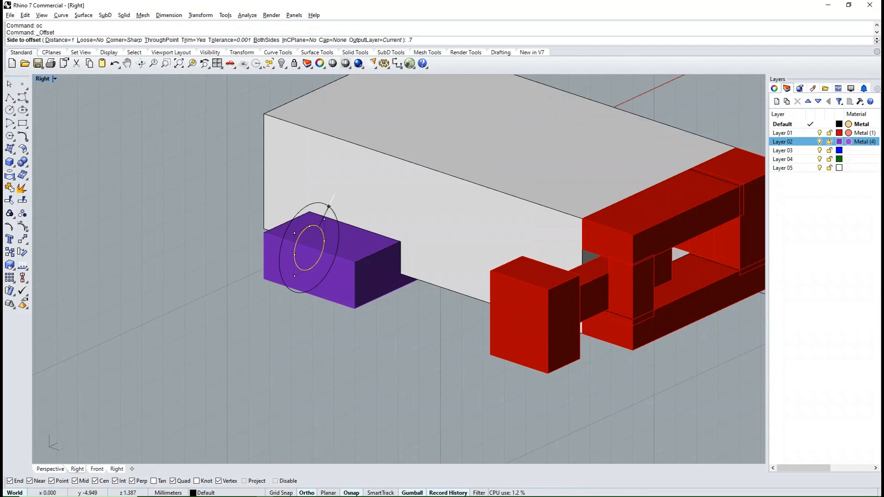
left_click(335, 194)
right_click_drag(334, 286, 306, 263, "ctrl+shift")
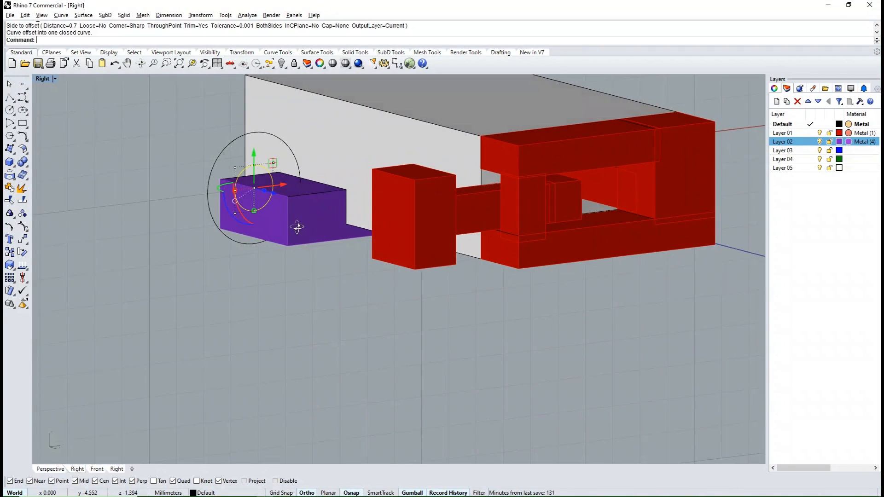
scroll(292, 222, "up", 1)
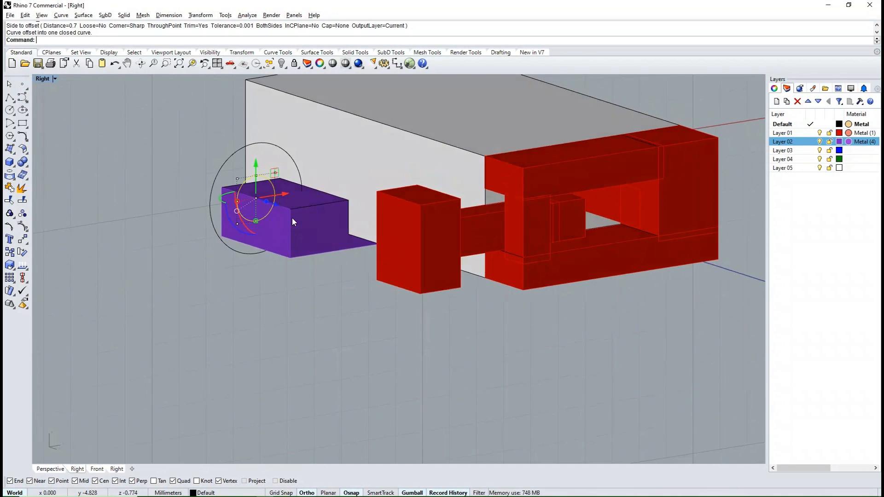
- Move both circles up in the Right view until the outer one is level with the underside of the bar
left_click(233, 151, "shift")
right_click_drag(282, 213, 269, 190, "ctrl+shift")
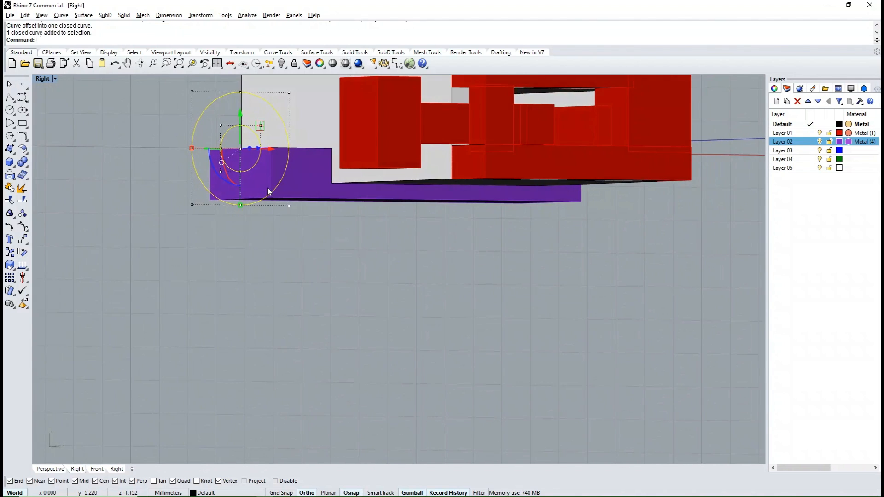
key("ctrl+F3")
scroll(333, 196, "down", 2)
scroll(182, 162, "up", 6)
left_click_drag(239, 133, 241, 123)
left_click_drag(273, 157, 296, 159)
scroll(396, 222, "down", 6)
- Extrude the two circles to both sides as a solid hinge tube matching the bar's width
right_click_drag(314, 200, 489, 221, "ctrl+shift")
type("ex")
key("Return")
left_click(519, 262)
left_click(560, 313)
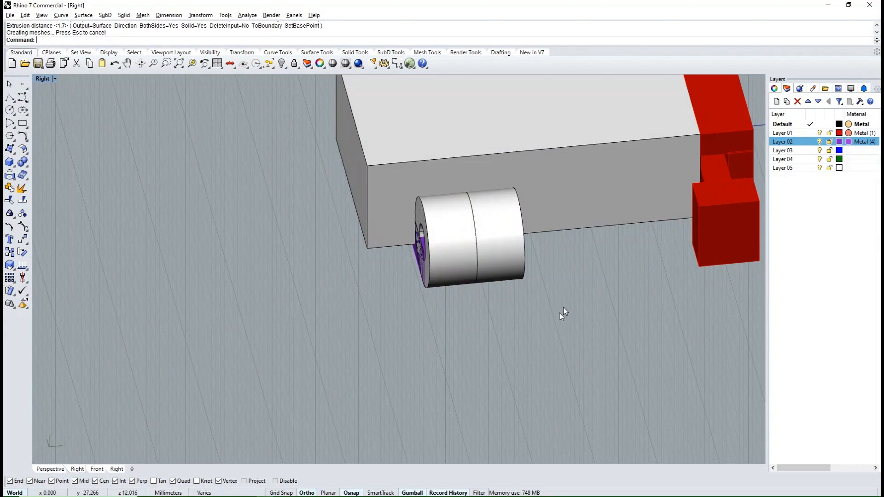
- Move the lower edge of the bar's end inward to the lowest point of the hinge tube
right_click_drag(469, 332, 330, 274, "ctrl+shift")
scroll(377, 230, "up", 8)
left_click(347, 238)
left_click(384, 259)
left_click_drag(290, 266, 319, 267)
left_click(350, 324)
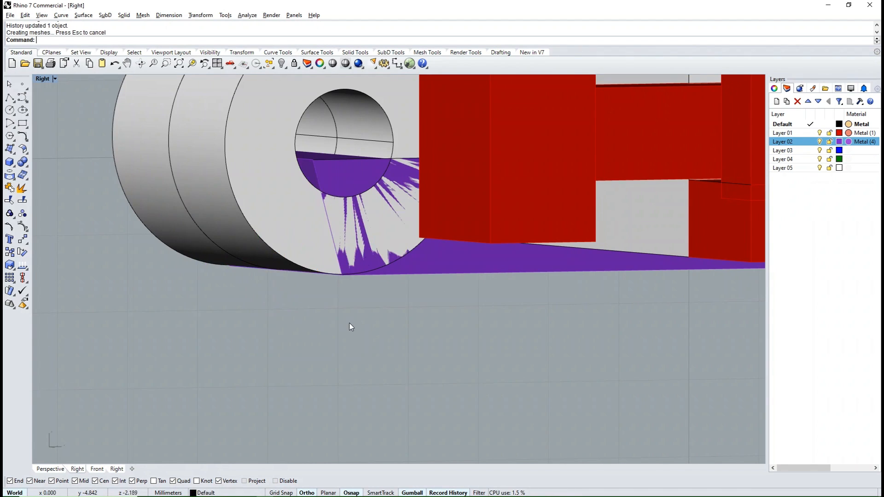
right_click_drag(350, 324, 341, 254, "ctrl+shift")
- Move the upper edge of the bar's end inward, clear of the hinge tube's hole
left_click(324, 240)
scroll(325, 238, "up", 4)
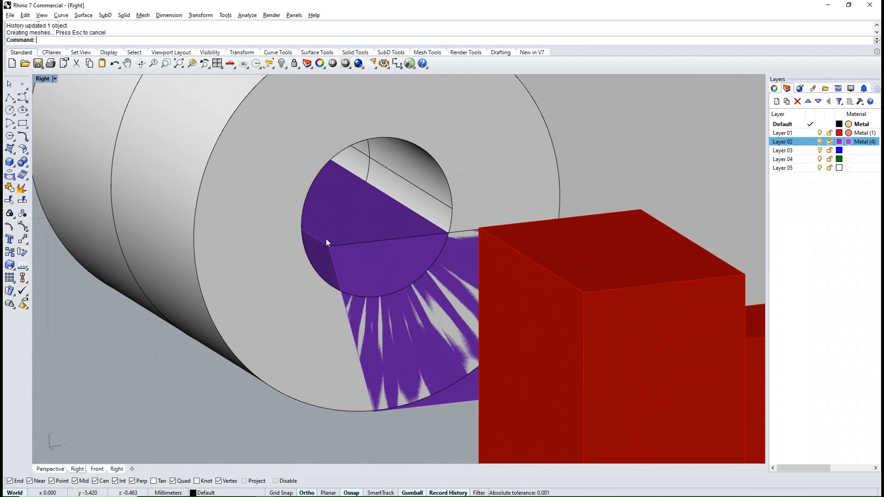
left_click(314, 234)
left_click(346, 266)
left_click_drag(274, 196, 407, 188)
scroll(409, 193, "down", 12)
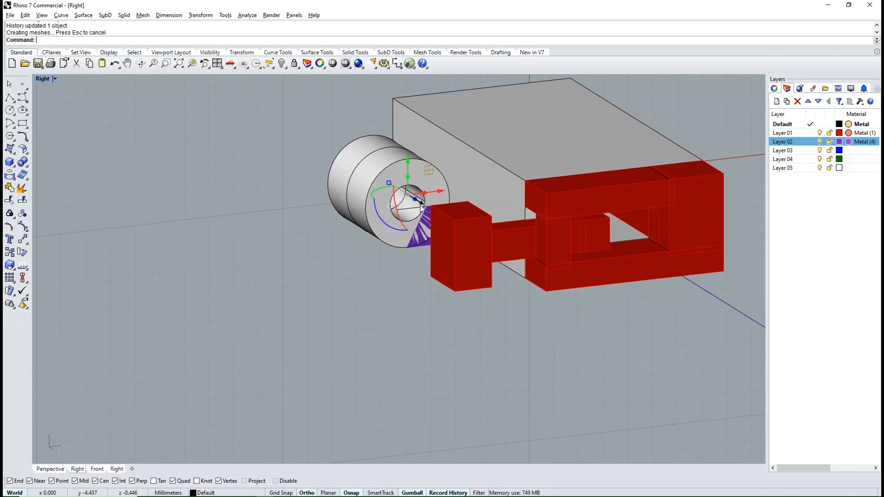
- Extract the ring-shaped end face of the hinge tube and extrude it outward along the tube's axis into a separate ring
left_click(426, 292)
right_click_drag(425, 292, 457, 289, "ctrl+shift")
type("es")
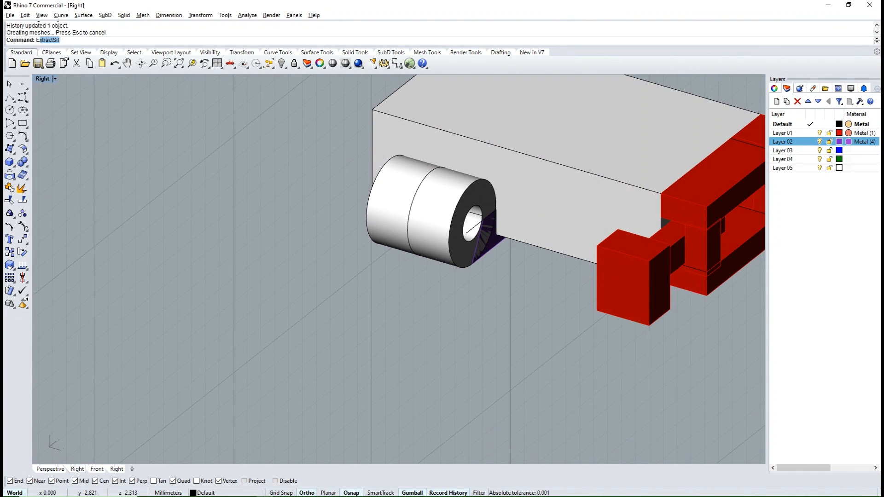
key("Return")
left_click(470, 201)
key("Return")
right_click_drag(512, 256, 543, 257, "ctrl+shift")
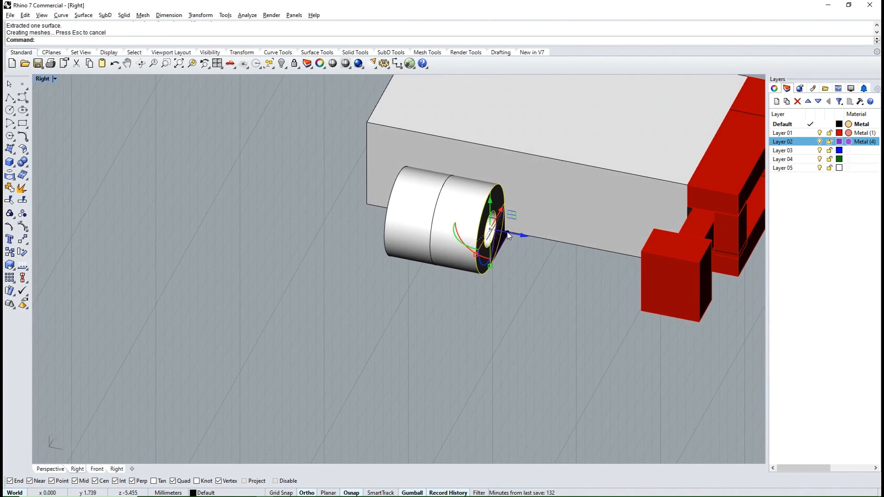
left_click_drag(507, 232, 536, 237)
left_click(539, 301)
- Mirror the new end ring about the origin in the Top view to the other end of the hinge tube
left_click(490, 263)
right_click_drag(437, 245, 488, 308, "ctrl+shift")
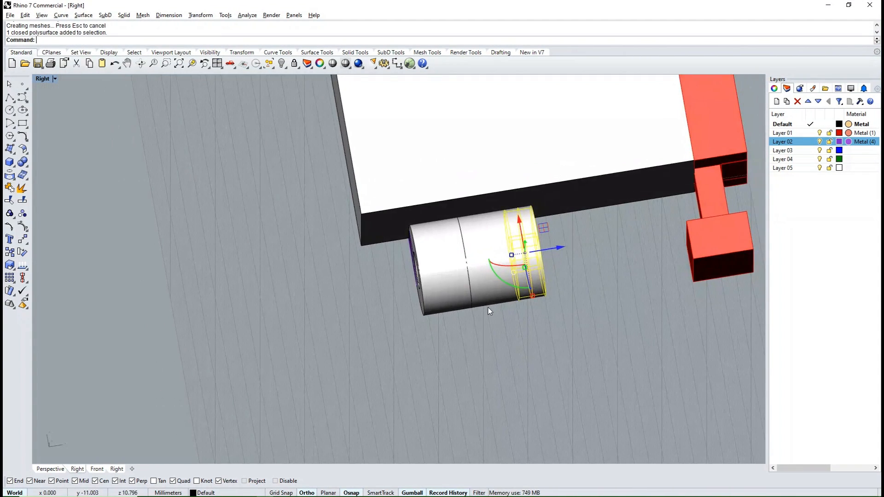
type("t")
key("Return")
type("mi")
key("Return")
type("0")
key("Return")
left_click(499, 348)
- Match the middle hinge tube's properties to those of the purple bar
right_click_drag(488, 363, 455, 270, "ctrl+shift")
left_click(454, 196)
right_click_drag(454, 195, 484, 262, "ctrl+shift")
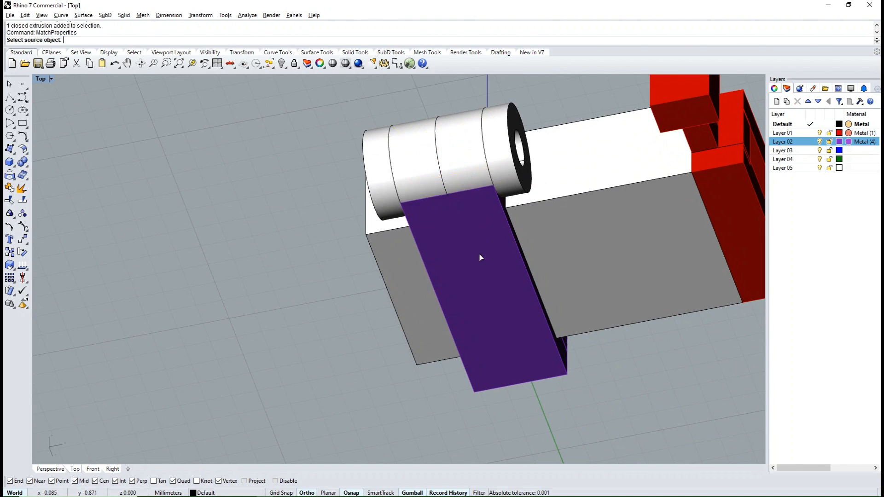
left_click(479, 256)
left_click(418, 329)
- Delete the leftover circle curve around the middle hinge tube
left_click(302, 308)
right_click_drag(302, 308, 420, 326, "ctrl+shift")
left_click(409, 238)
left_click(417, 307)
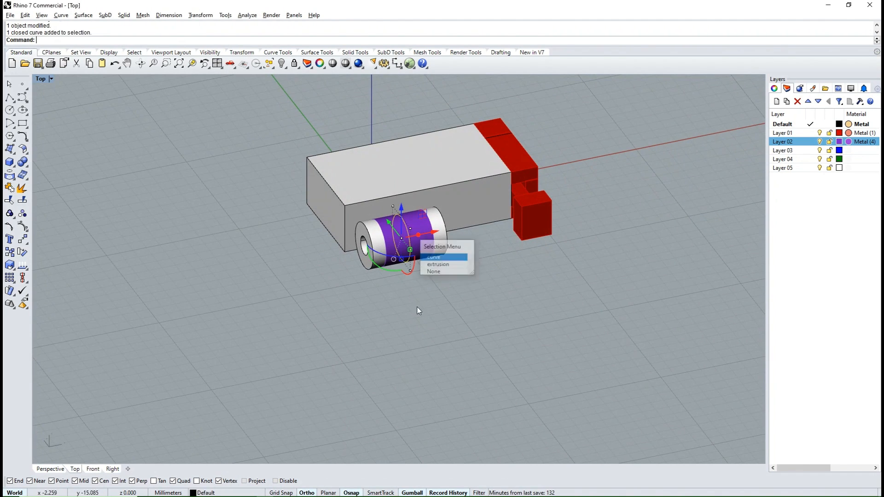
key("Delete")
- Group the purple hinge tube with the safety bar assembly
right_click_drag(495, 332, 407, 225, "ctrl+shift")
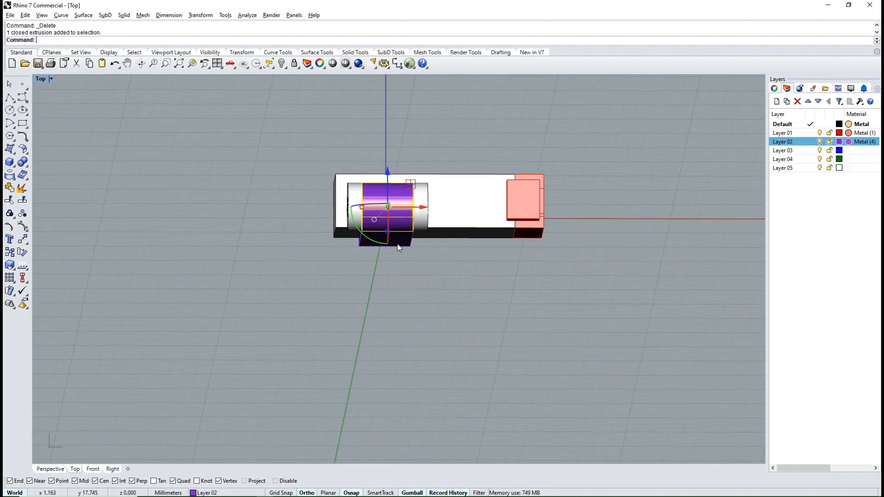
scroll(397, 245, "up", 2)
left_click(397, 242, "shift")
right_click_drag(405, 258, 281, 343, "ctrl+shift")
key("ctrl+g")
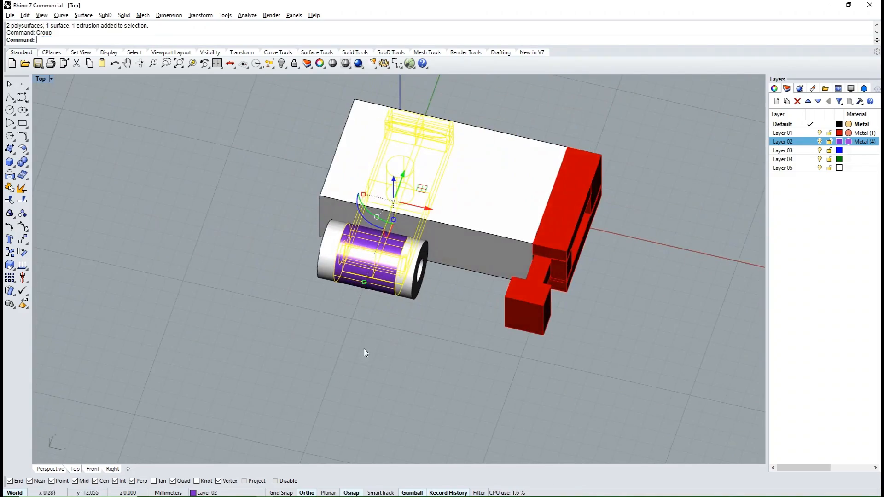
- Move the grouped safety bar assembly straight down, away from the box and the end rings
right_click_drag(364, 349, 409, 236, "ctrl+shift")
left_click_drag(404, 173, 404, 261)
left_click(537, 327)
right_click_drag(537, 327, 364, 295, "ctrl+shift")
- Group the two white hinge end rings
left_click(418, 235)
right_click_drag(285, 258, 379, 259, "ctrl+shift")
left_click(406, 256, "shift")
left_click(354, 222, "shift")
scroll(359, 225, "down", 4)
right_click_drag(460, 271, 430, 266, "ctrl+shift")
type("Group")
key("Return")
left_click(273, 300)
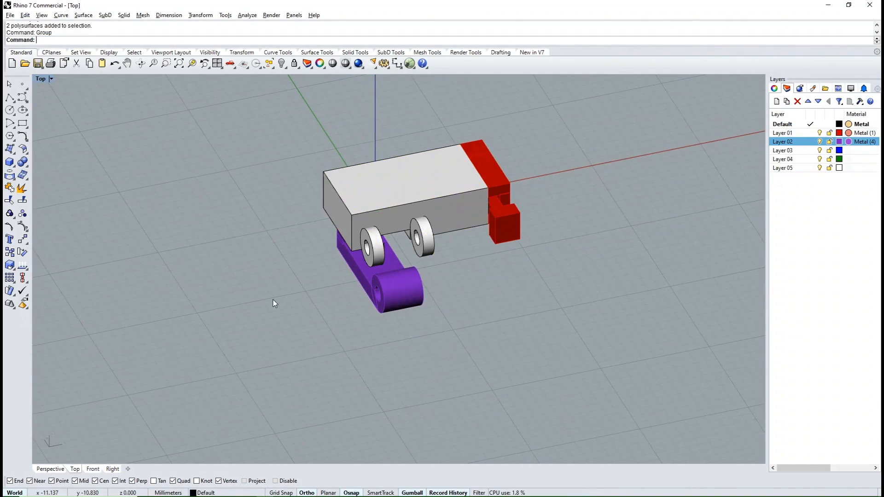
- Slide the red tongue assembly straight out of the box and view the separated parts in the Perspective view
right_click_drag(273, 300, 459, 300, "ctrl+shift")
left_click(456, 250)
right_click_drag(457, 251, 380, 304, "ctrl+shift")
left_click_drag(475, 215, 704, 222)
key("ctrl+F4")
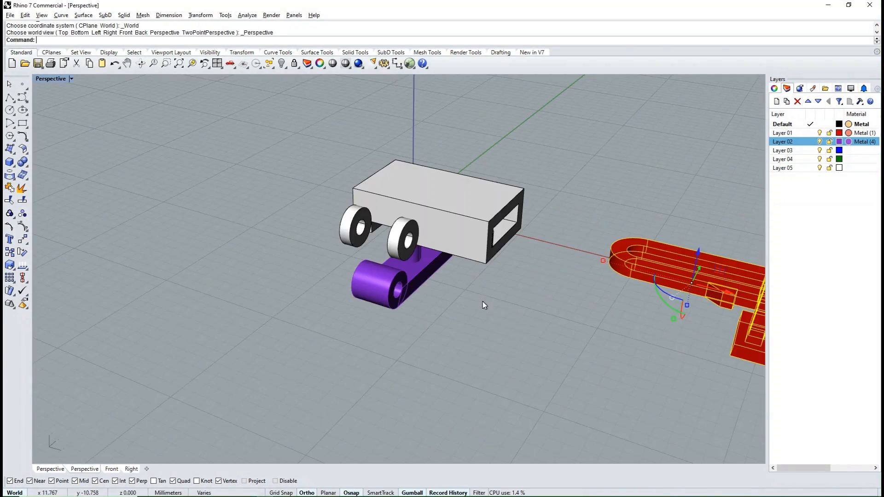
scroll(389, 256, "down", 6)
left_click(479, 320)
right_click_drag(497, 340, 444, 326)
- Slide the tongue back into the box and raise the safety bar assembly back between the hinge rings
left_click(520, 198)
right_click_drag(523, 272, 419, 267)
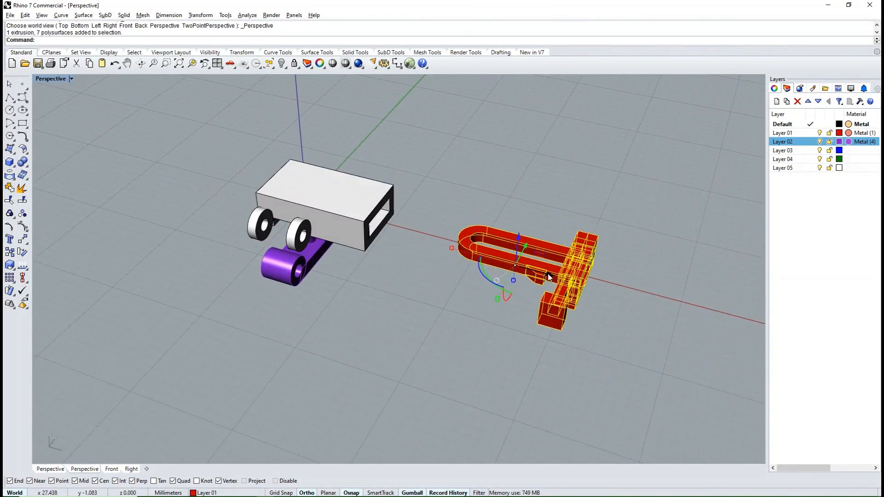
left_click_drag(548, 275, 369, 229)
left_click(402, 337)
right_click_drag(406, 339, 336, 298)
left_click_drag(306, 258, 304, 244)
left_click(354, 290)
right_click_drag(354, 290, 266, 276)
scroll(382, 222, "up", 5)
right_click_drag(414, 311, 444, 301)
right_click_drag(366, 290, 465, 280)
- In the Right view, with Project snapping on, rotate the safety bar assembly about 43 degrees downward around the hinge centre
left_click(204, 258)
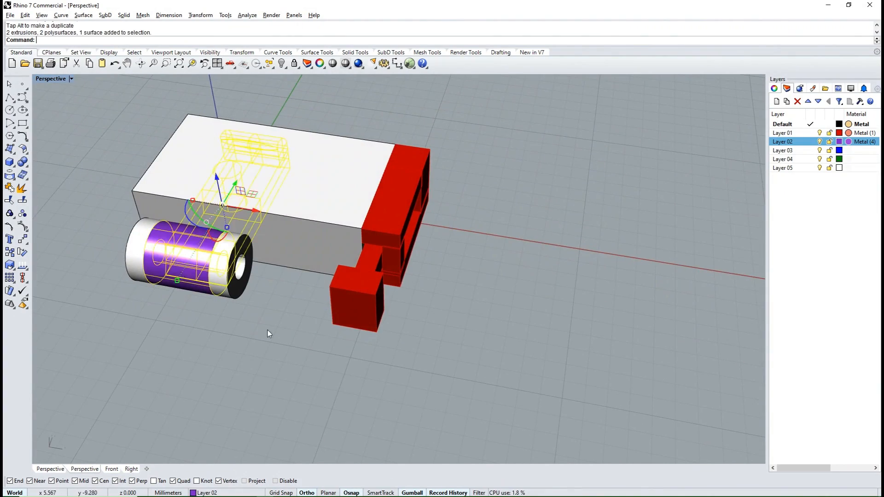
right_click_drag(269, 331, 142, 286)
key("ctrl+F3")
type("R2")
key("Return")
scroll(322, 248, "up", 8)
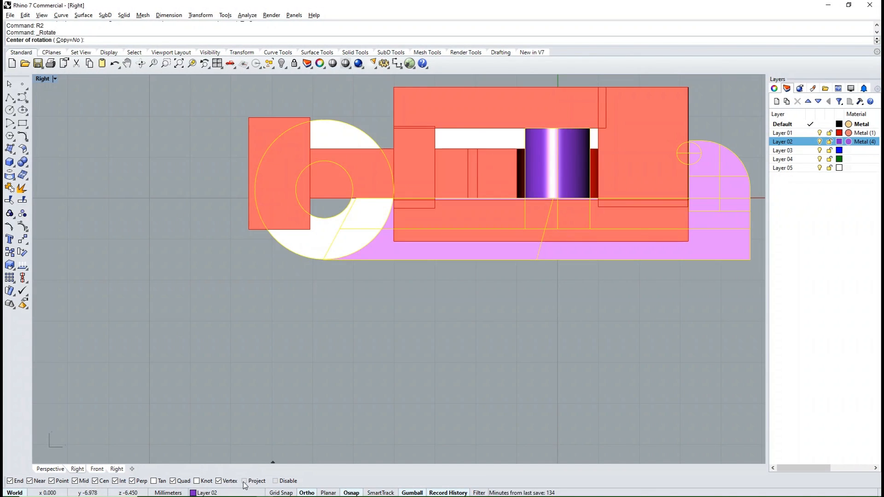
left_click(245, 481)
left_click(312, 253)
scroll(312, 253, "down", 4)
left_click(590, 217)
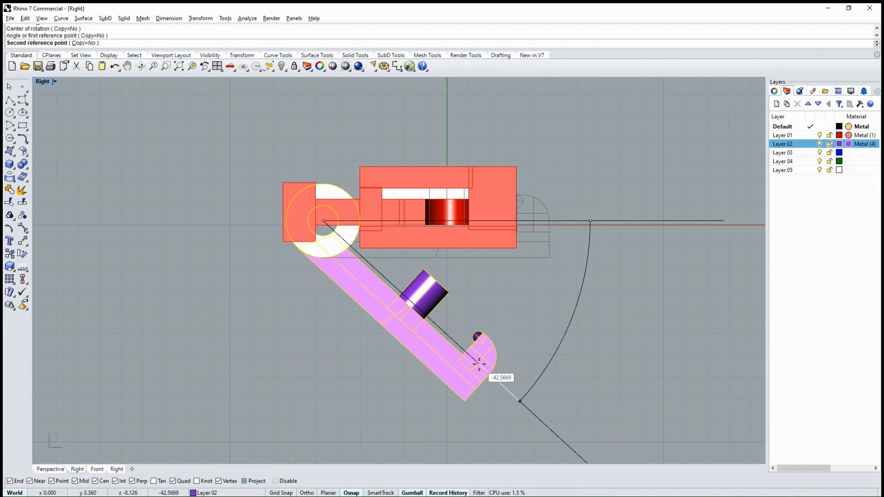
left_click(487, 367)
key("Escape")
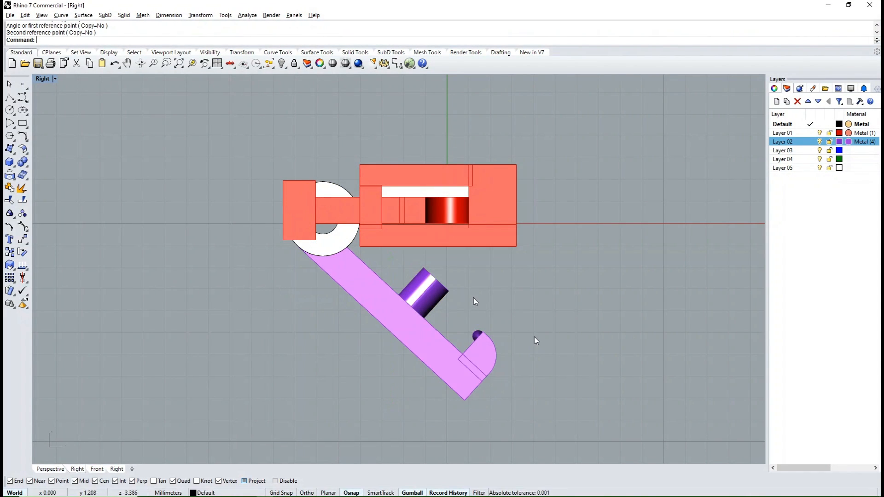
- Slide the red tongue assembly out of the box with the safety bar open
right_click_drag(451, 292, 397, 263, "ctrl+shift")
left_click(424, 284)
scroll(424, 279, "down", 7)
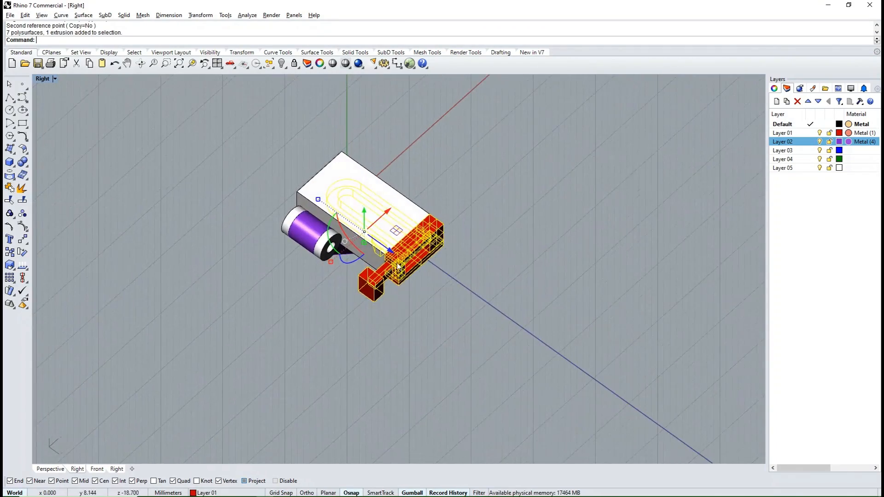
left_click_drag(390, 250, 493, 323)
left_click(469, 370)
mouse_move(467, 369)
right_mouse_down("ctrl+shift")
mouse_move(429, 327)
mouse_move(428, 285)
mouse_move(388, 259)
mouse_move(479, 294)
mouse_move(473, 371)
right_mouse_up("ctrl+shift")
left_click(546, 296)
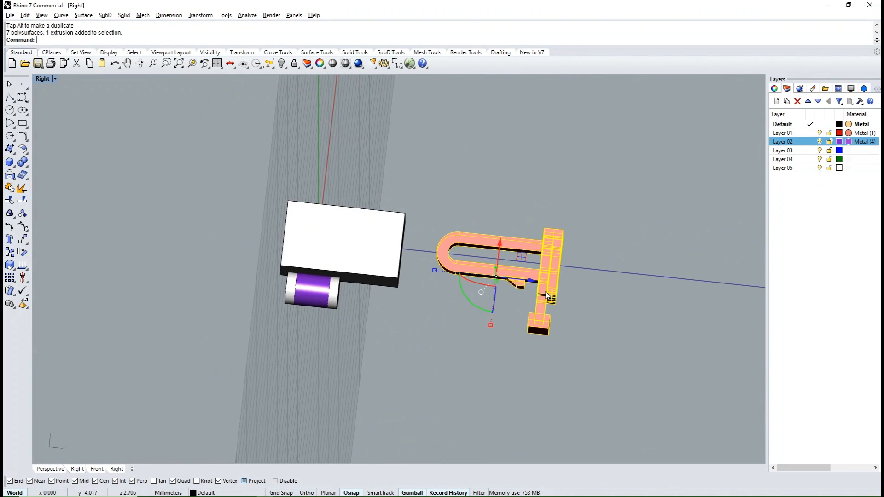
- Undo the tongue's move out of the box and the safety bar's rotation
left_click(422, 319)
right_click_drag(421, 318, 386, 319, "ctrl+shift")
key("ctrl+z")
left_click(432, 349)
right_click_drag(432, 349, 343, 291, "ctrl+shift")
key("ctrl+y")
key("ctrl+z")
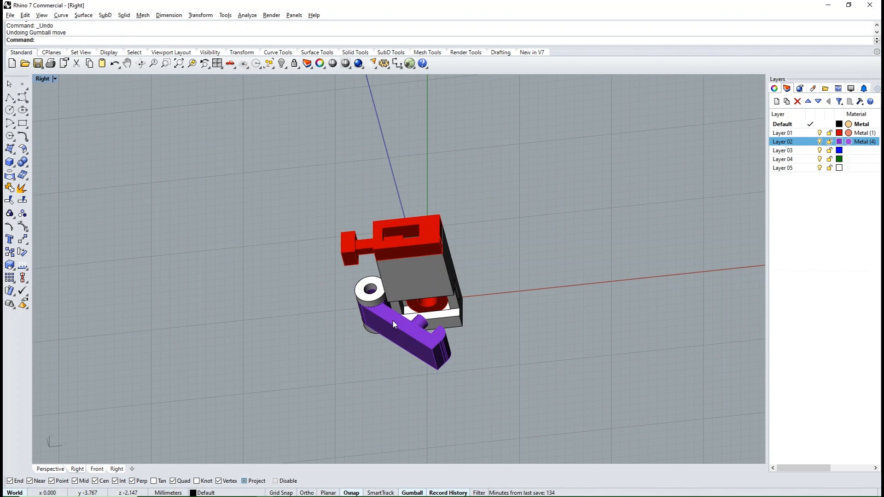
key("ctrl+z")
left_click(552, 335)
right_click_drag(552, 335, 386, 265, "ctrl+shift")
- Show the clasp from the Top view and set its display mode to Rendered, finally to Ghosted
key("ctrl+F1")
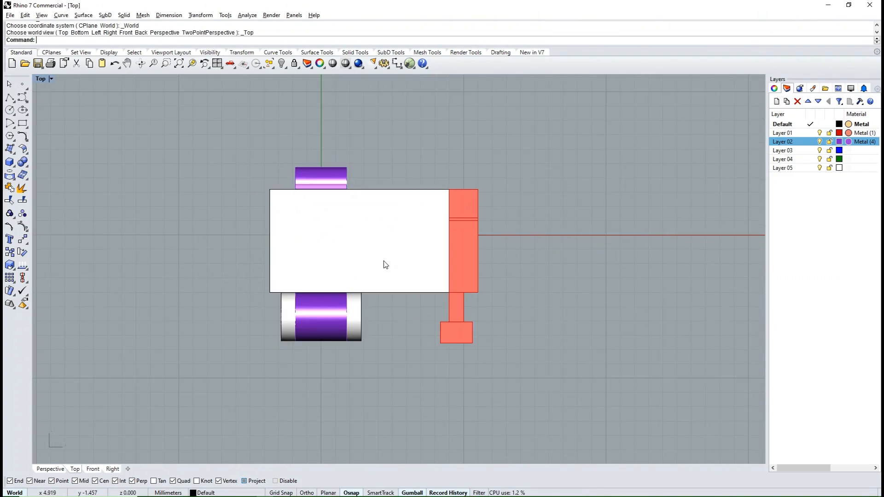
left_click(50, 78)
left_click(60, 122)
scroll(353, 263, "up", 2)
scroll(402, 278, "down", 2)
mouse_move(503, 360)
right_mouse_down("ctrl+shift")
mouse_move(430, 237)
mouse_move(499, 347)
right_mouse_up("ctrl+shift")
right_click(42, 81)
left_click(60, 131)
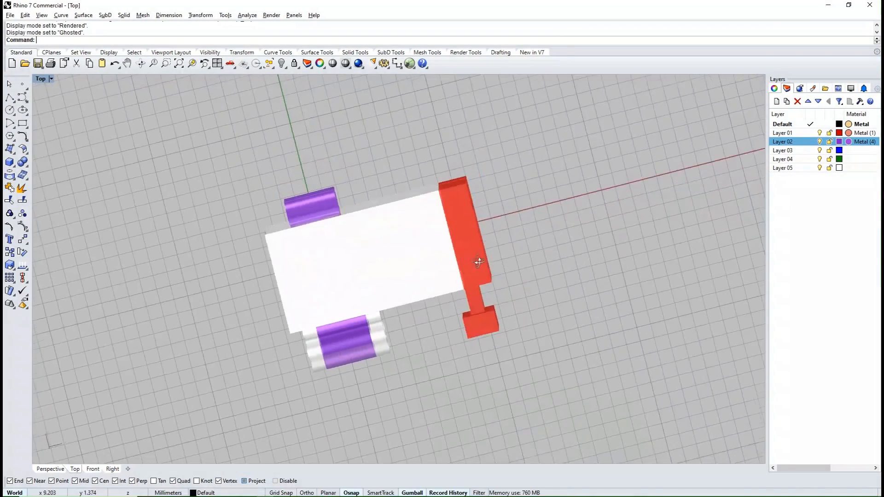